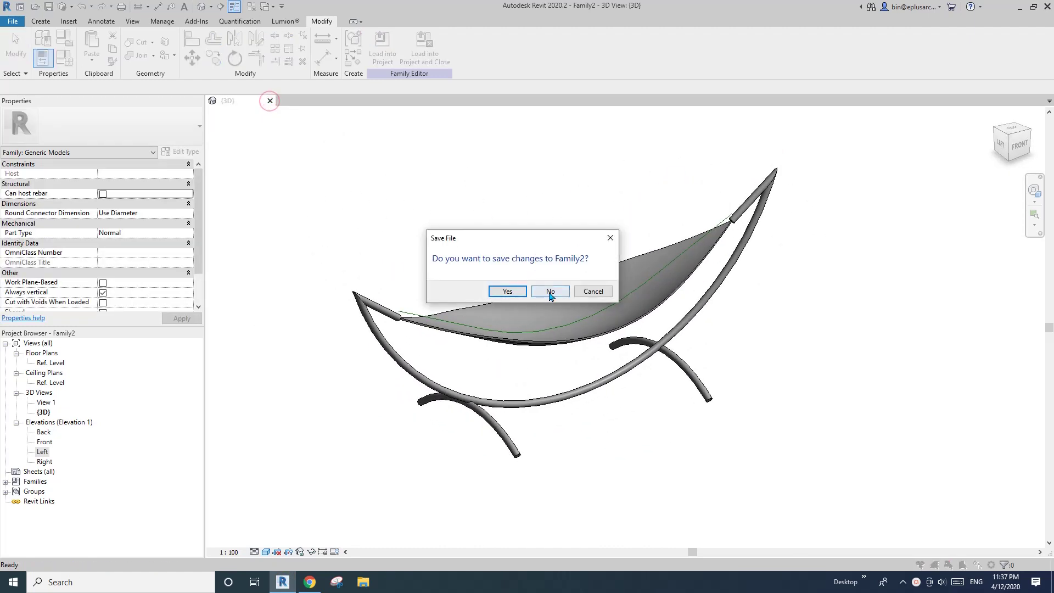
Close Family2 without saving and create a new family from the Metric Generic Model template
left_click(548, 292)
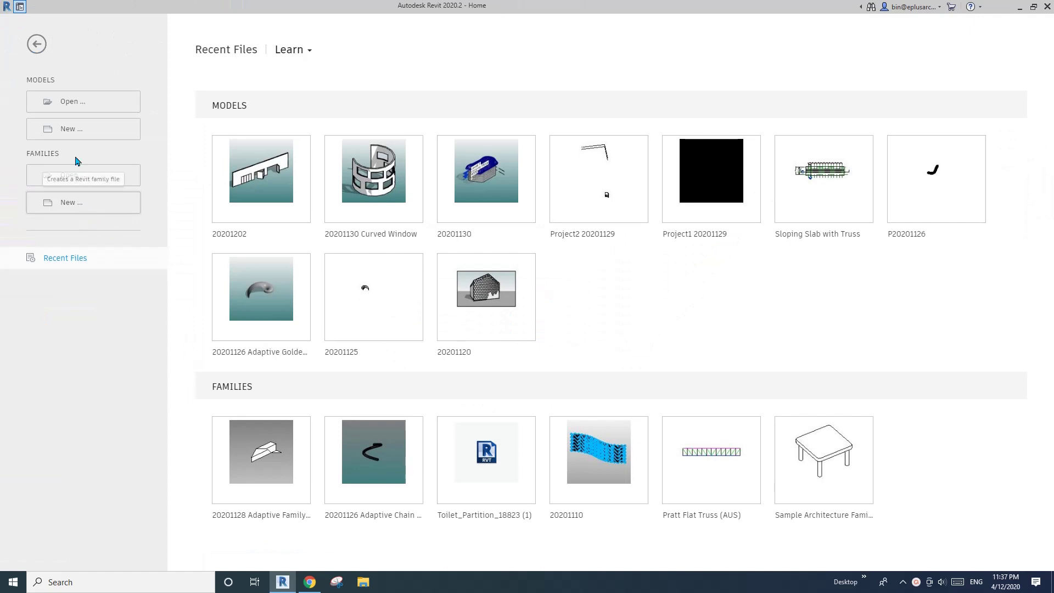
left_click(76, 202)
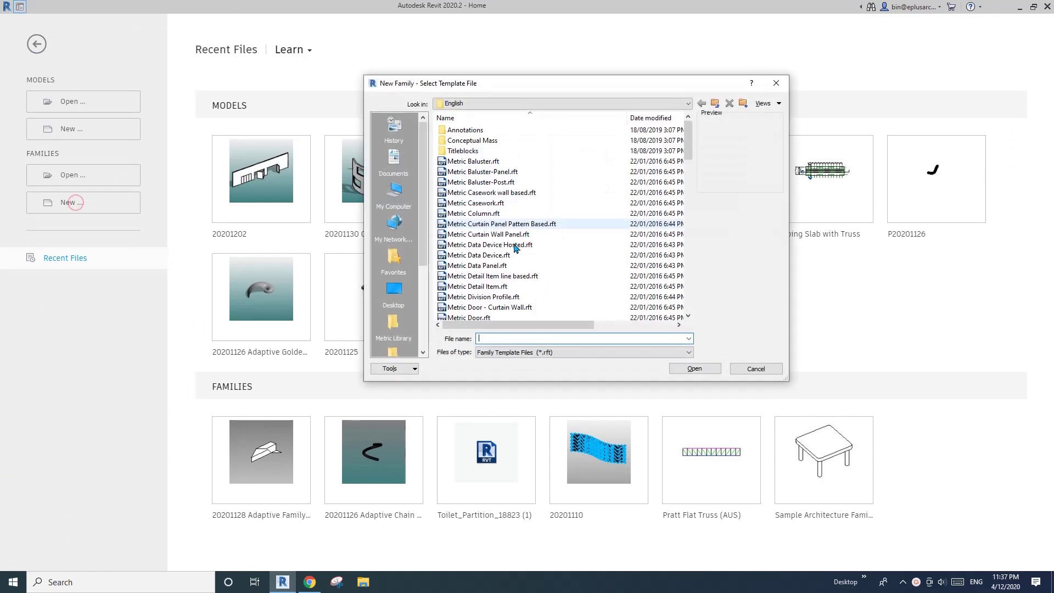
left_click(688, 228)
scroll(689, 203, "down", 2)
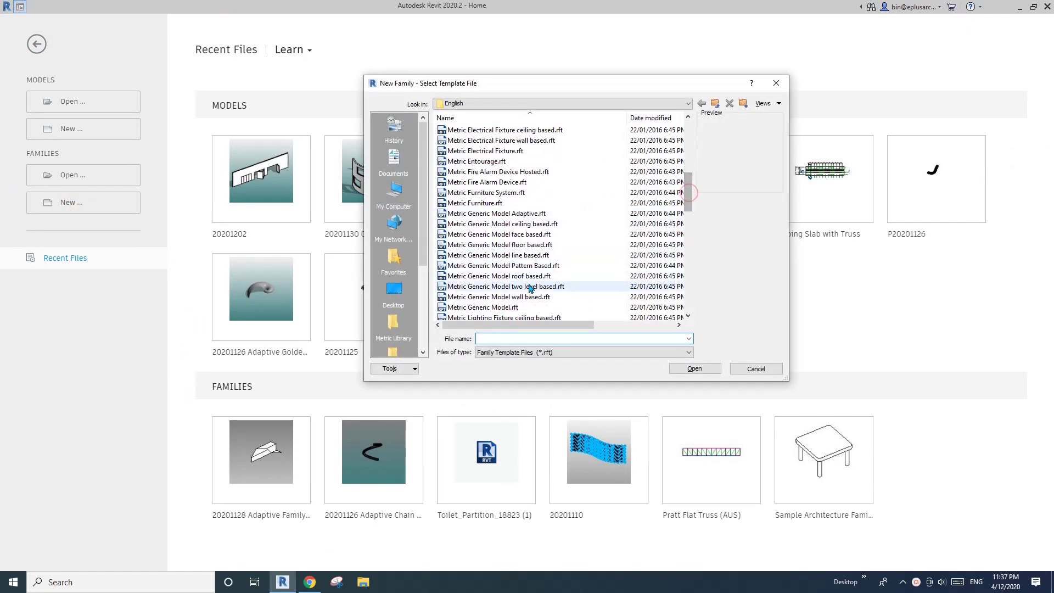
left_click(508, 307)
left_click(694, 368)
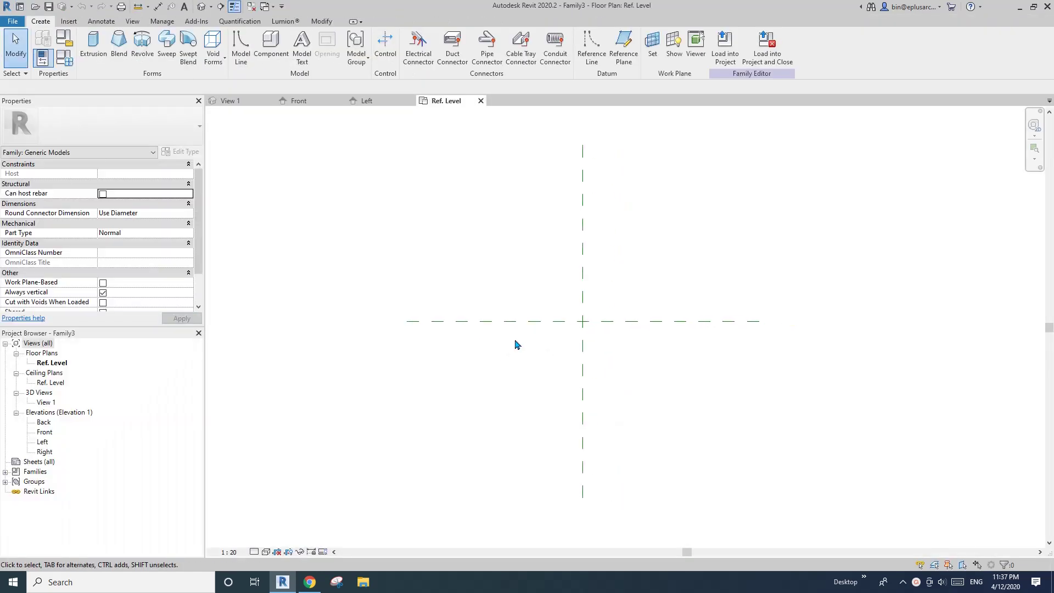
Draw two vertical reference planes in plan, about 1400 mm left and about 1210 mm right of the centre plane
key("r")
key("p")
left_click(449, 377)
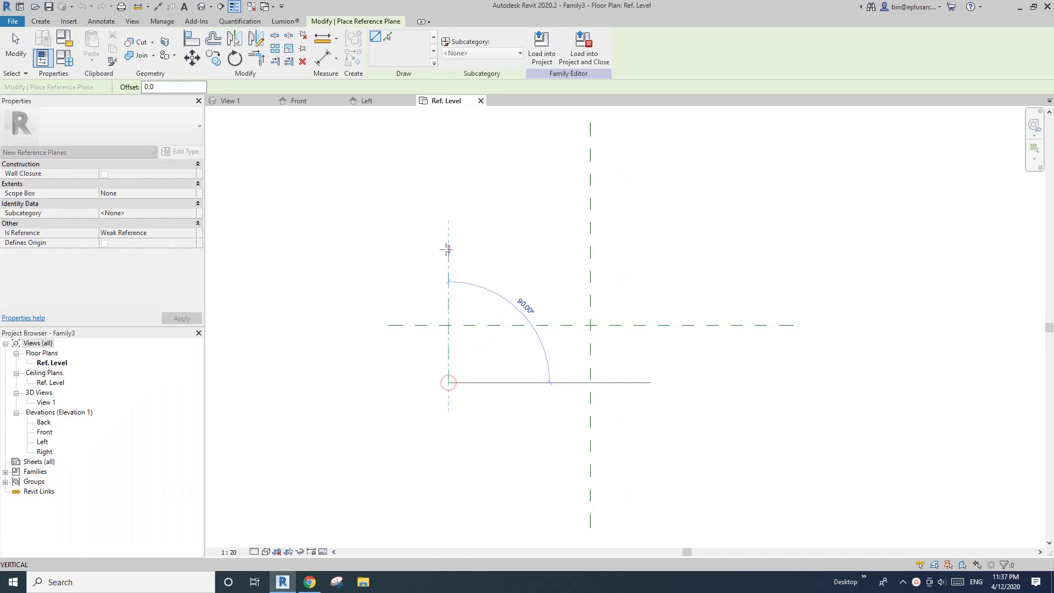
left_click(448, 250)
left_click(713, 377)
left_click(713, 259)
scroll(712, 259, "down", 1)
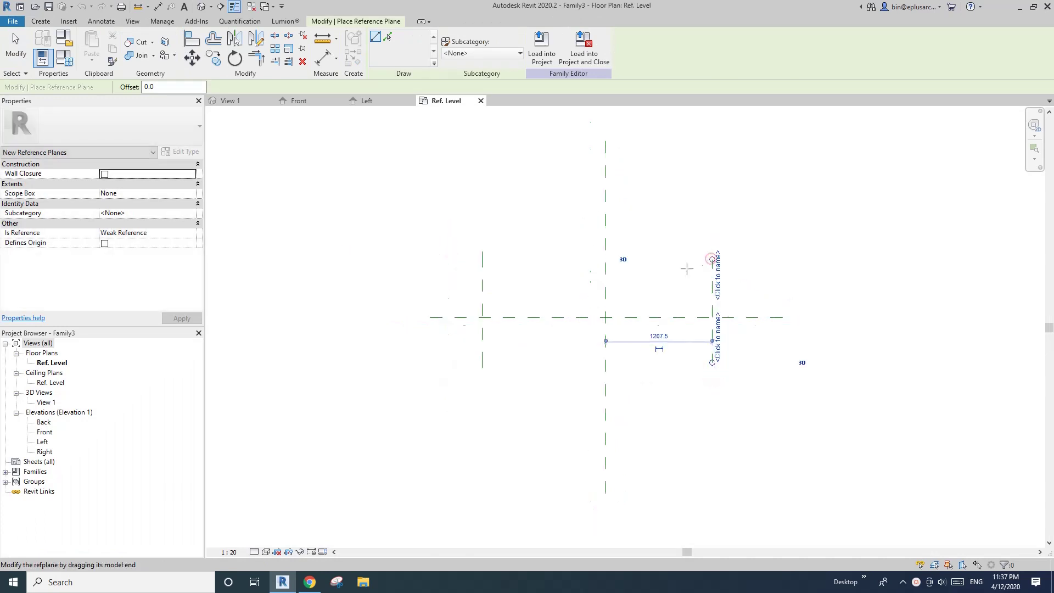
middle_click_drag(571, 299, 560, 299)
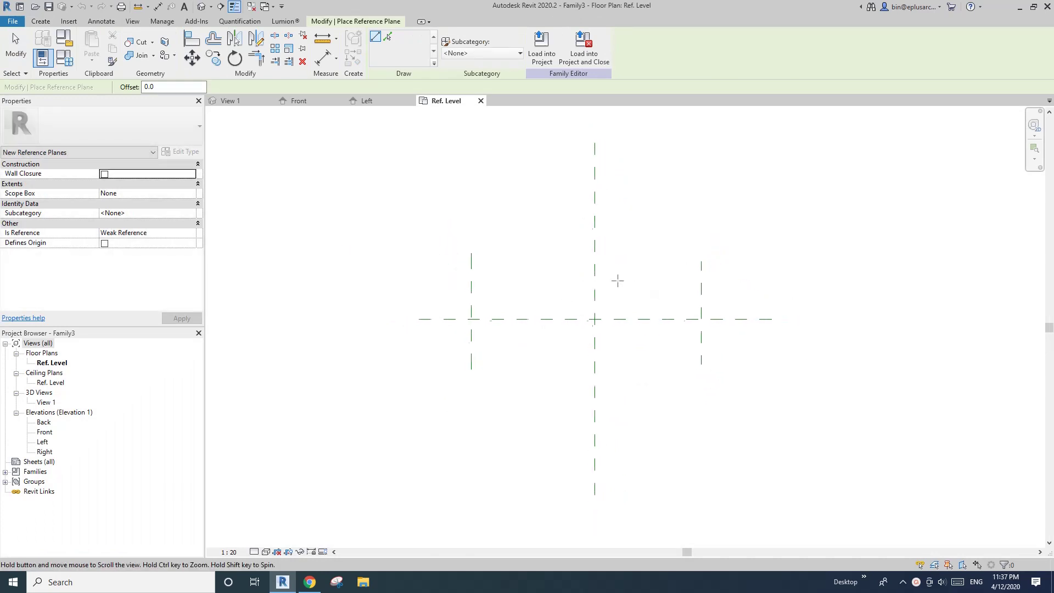
key("Escape")
key("Escape")
scroll(618, 303, "down", 1)
Add an aligned dimension across the three vertical reference planes and make its two segments equal
key("d")
key("i")
key("Escape")
scroll(637, 299, "up", 1)
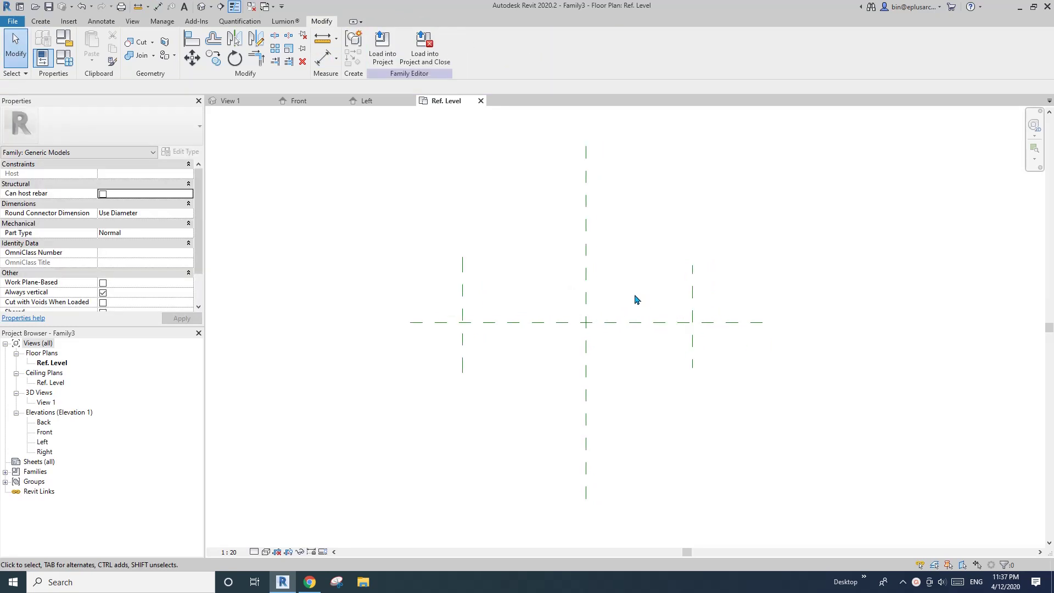
key("i")
left_click(698, 300)
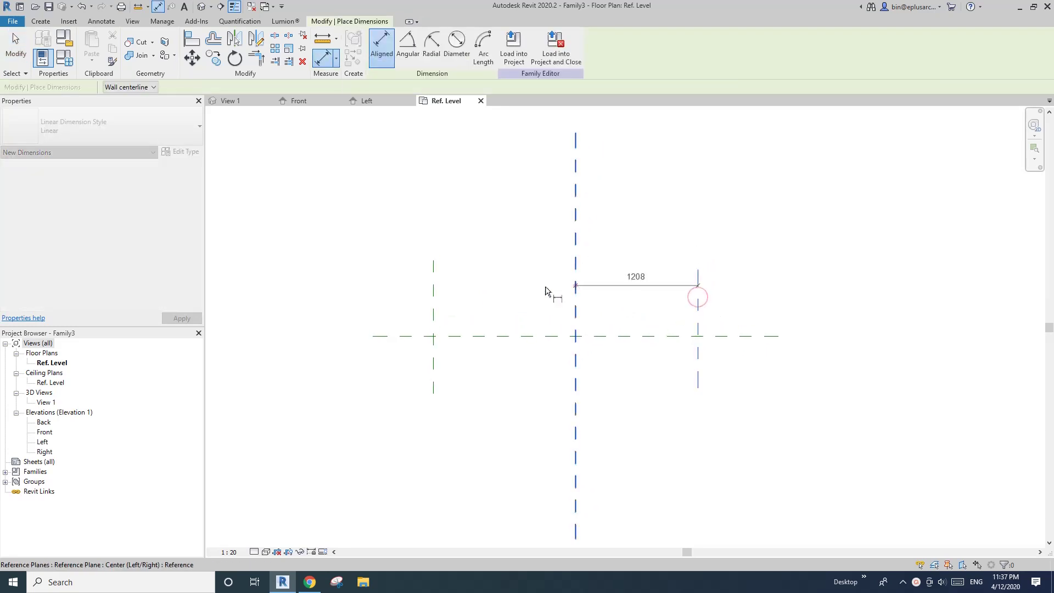
left_click(433, 294)
left_click(540, 218)
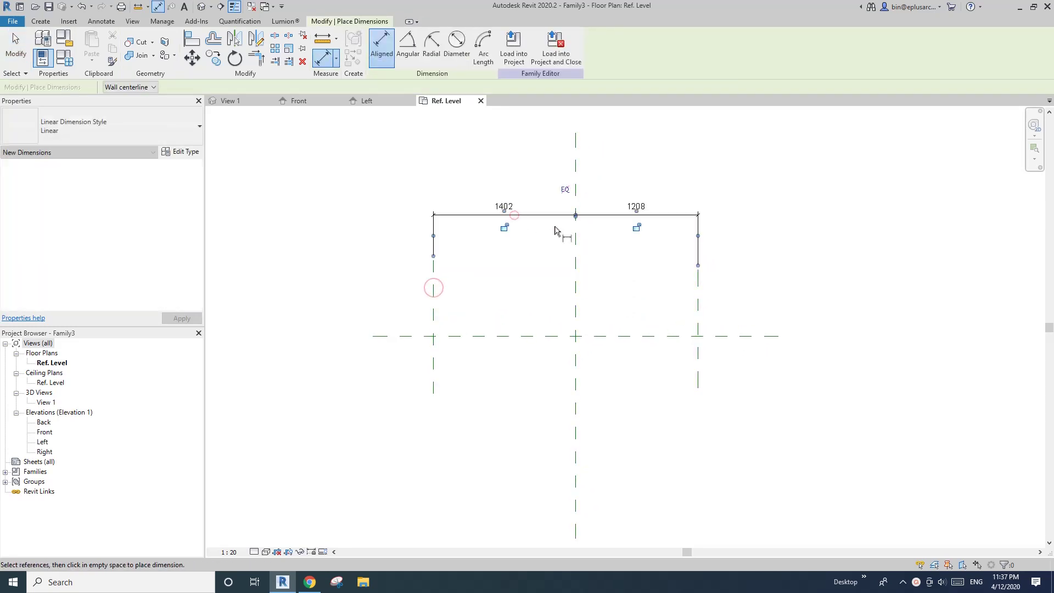
left_click(566, 188)
key("Escape")
key("Escape")
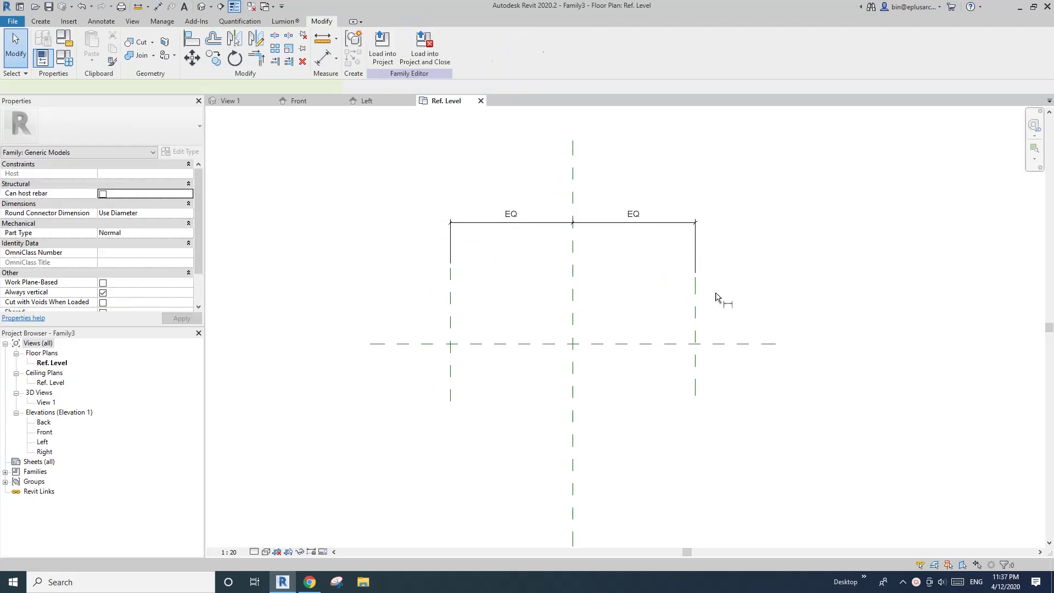
Add an overall aligned dimension between the two outer vertical reference planes, placed above the equal-spacing dimension
key("d")
key("i")
left_click(696, 295)
left_click(449, 295)
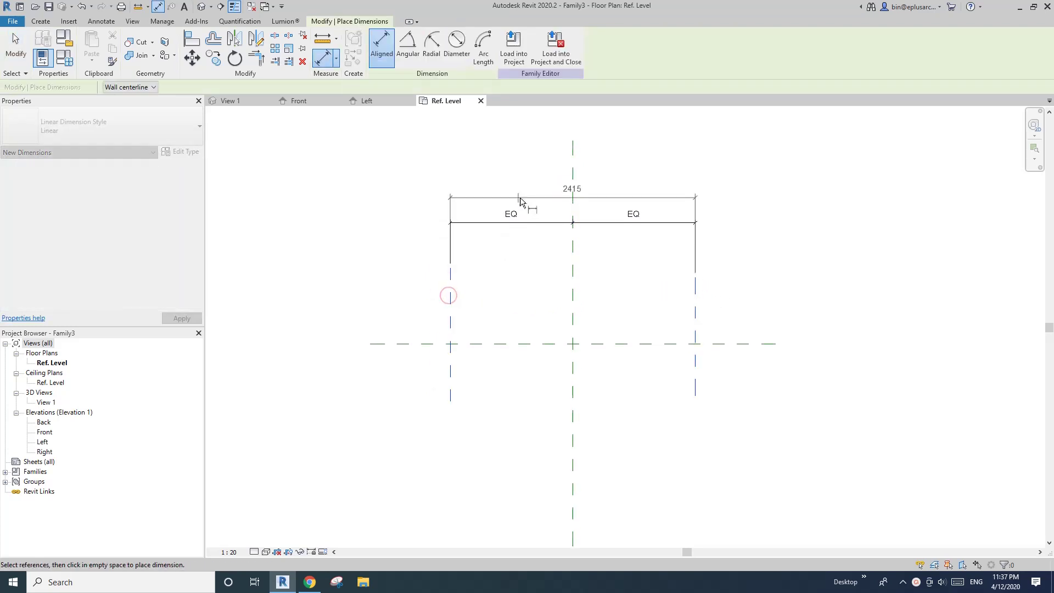
left_click(520, 201)
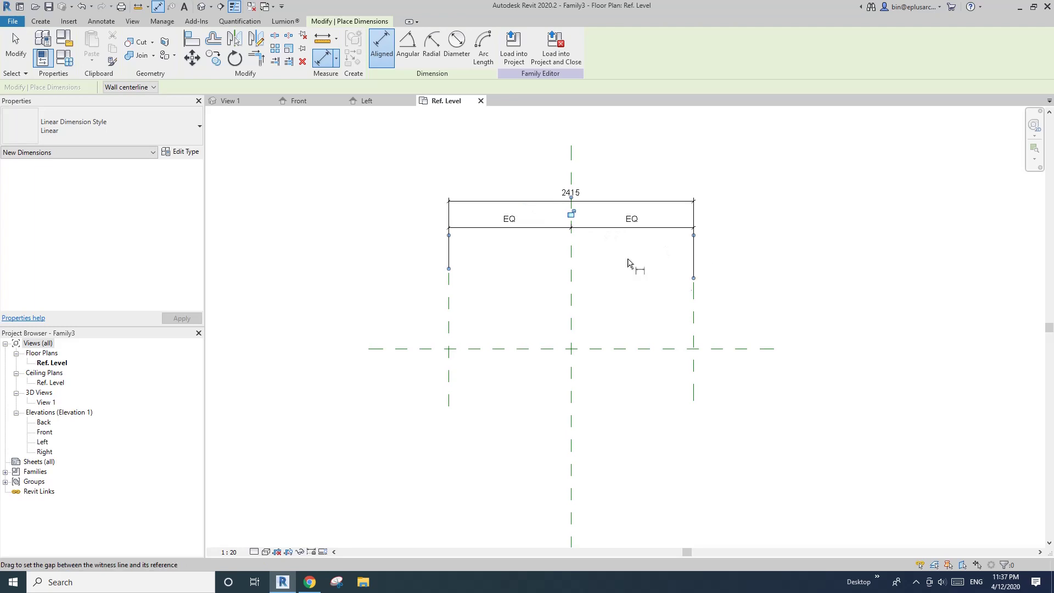
middle_click_drag(625, 271, 595, 264)
key("Escape")
key("Escape")
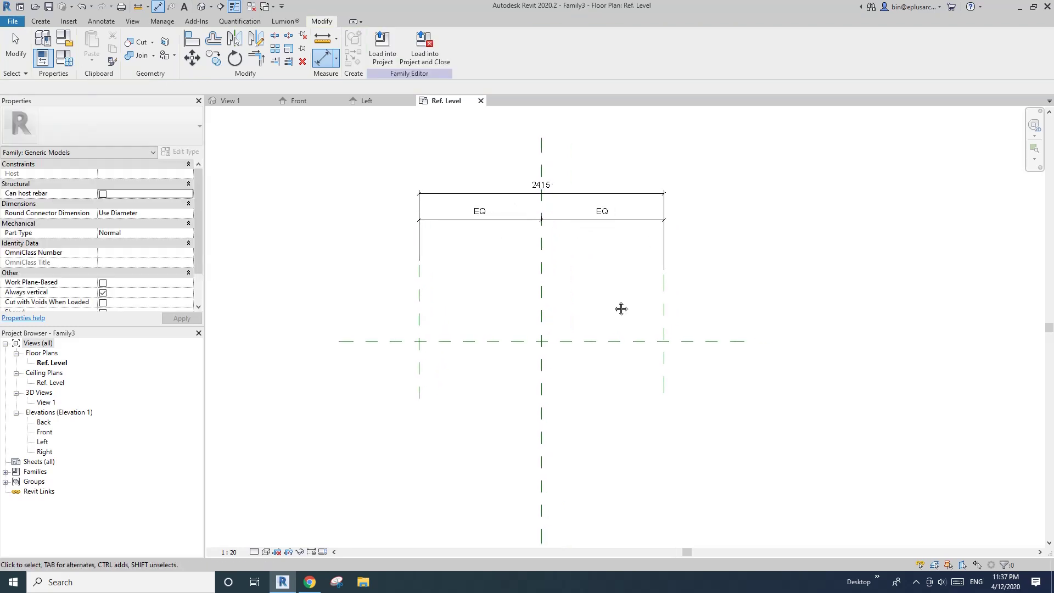
Draw two horizontal reference planes, about 430 mm above and about 510 mm below the horizontal centre plane
key("r")
key("p")
left_click(713, 296)
left_click(385, 296)
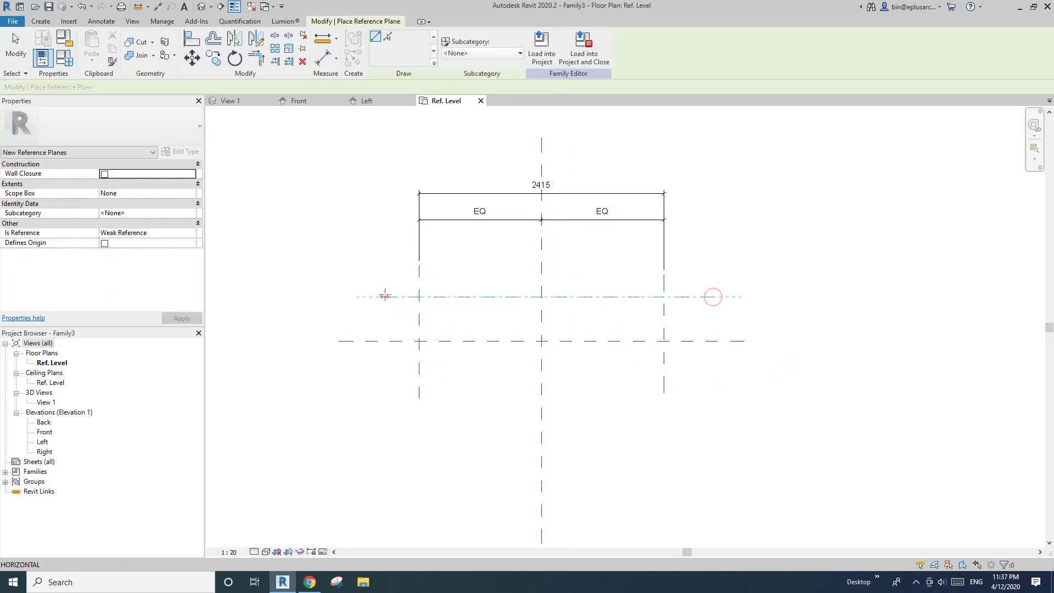
left_click(387, 393)
left_click(711, 393)
Add an aligned dimension across the three horizontal reference planes and make its segments equal
key("d")
key("i")
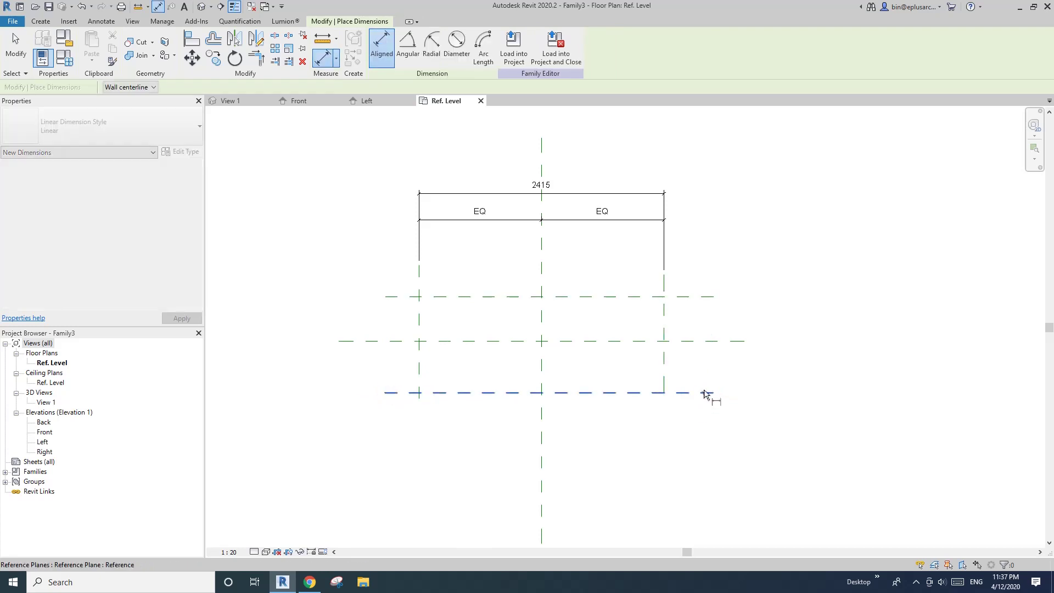
left_click(708, 393)
left_click(709, 341)
left_click(713, 297)
left_click(746, 330)
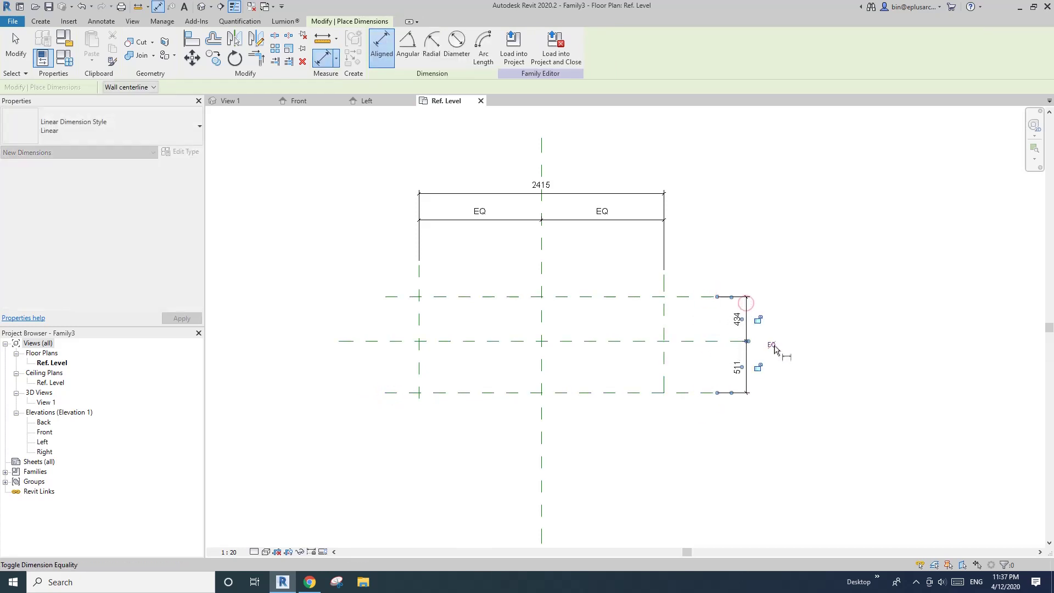
left_click(767, 352)
key("Escape")
key("Escape")
Add an overall aligned dimension between the outer horizontal reference planes, beyond the equal-spacing dimension
key("d")
key("i")
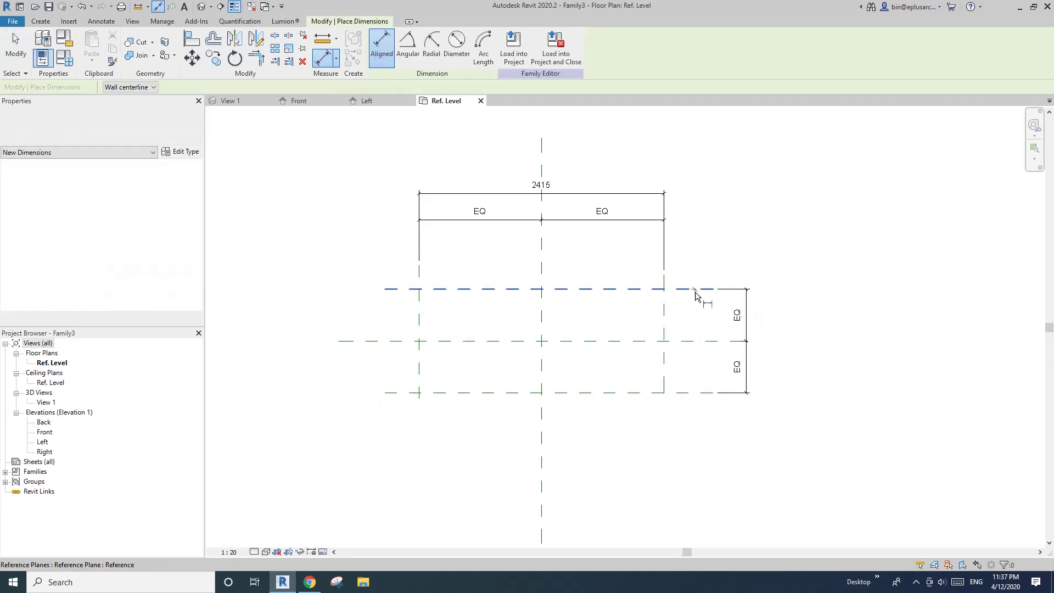
left_click(700, 289)
left_click(697, 392)
left_click(789, 365)
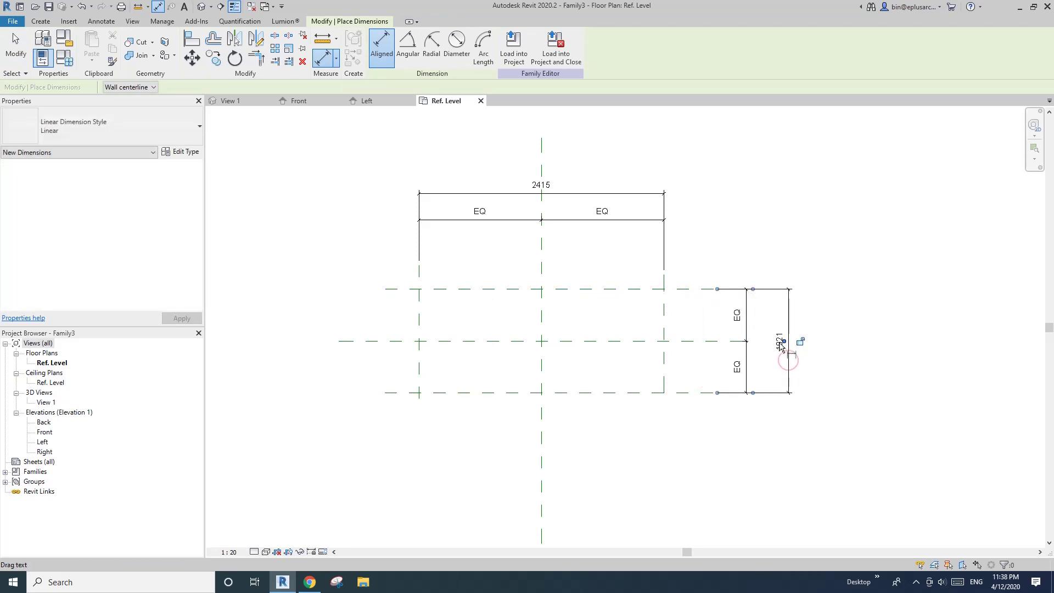
key("Escape")
key("Escape")
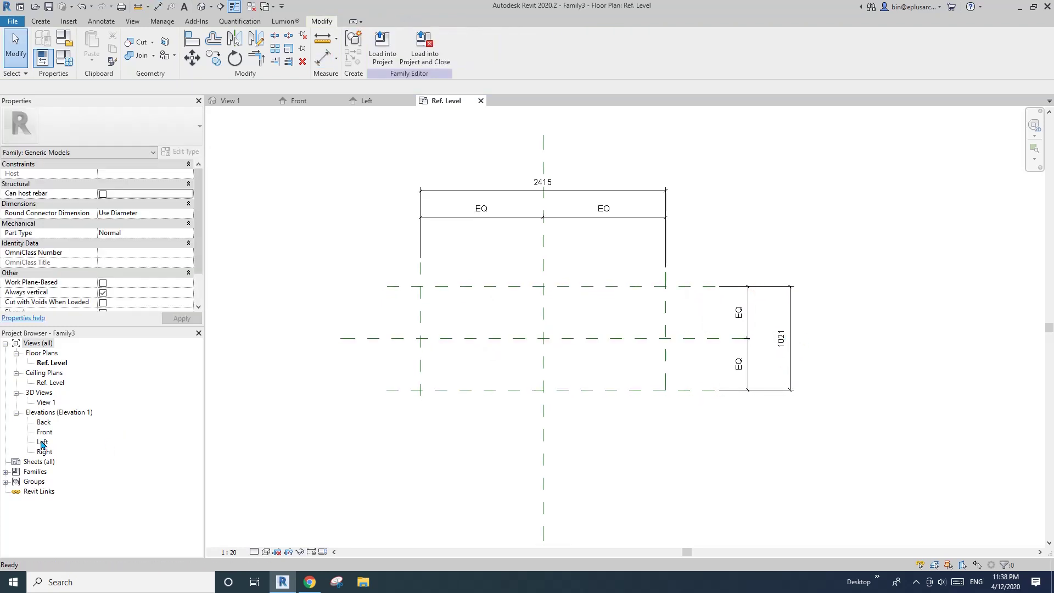
Open the Front elevation and draw a horizontal reference plane about 960 mm above Ref. Level
double_click(44, 432)
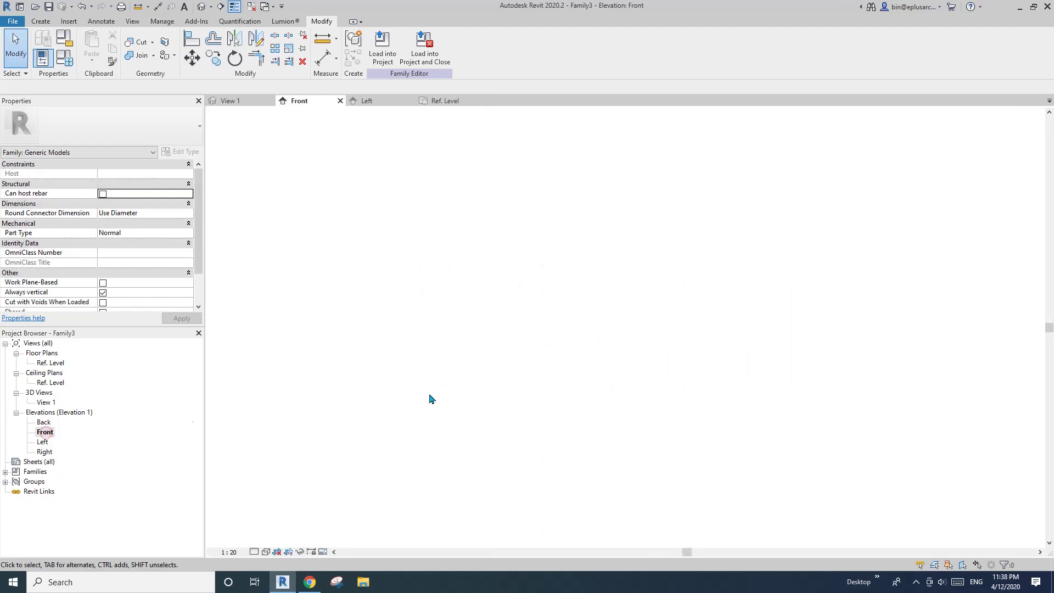
key("r")
key("p")
left_click(777, 333)
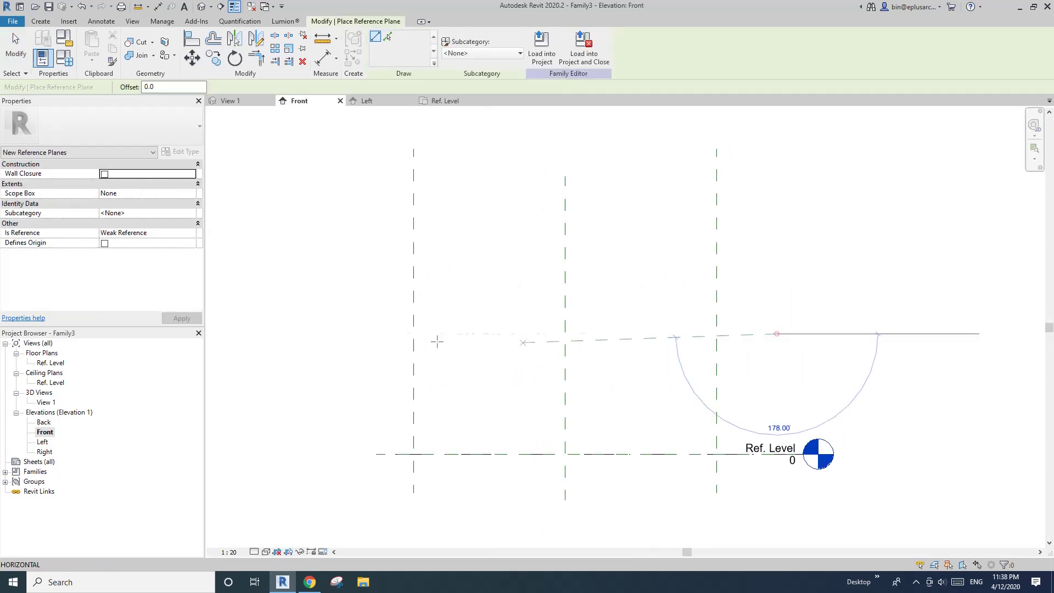
left_click(369, 333)
Dimension the new horizontal reference plane's height from Ref. Level, placing the dimension beside the left vertical plane
key("d")
key("i")
left_click(442, 334)
left_click(405, 453)
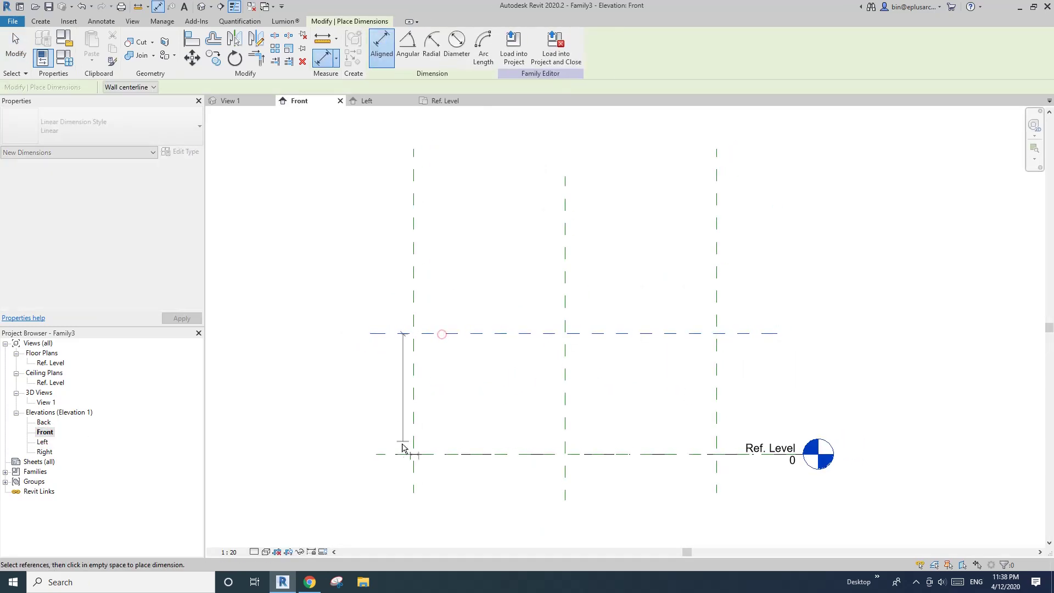
left_click(353, 390)
key("Escape")
key("Escape")
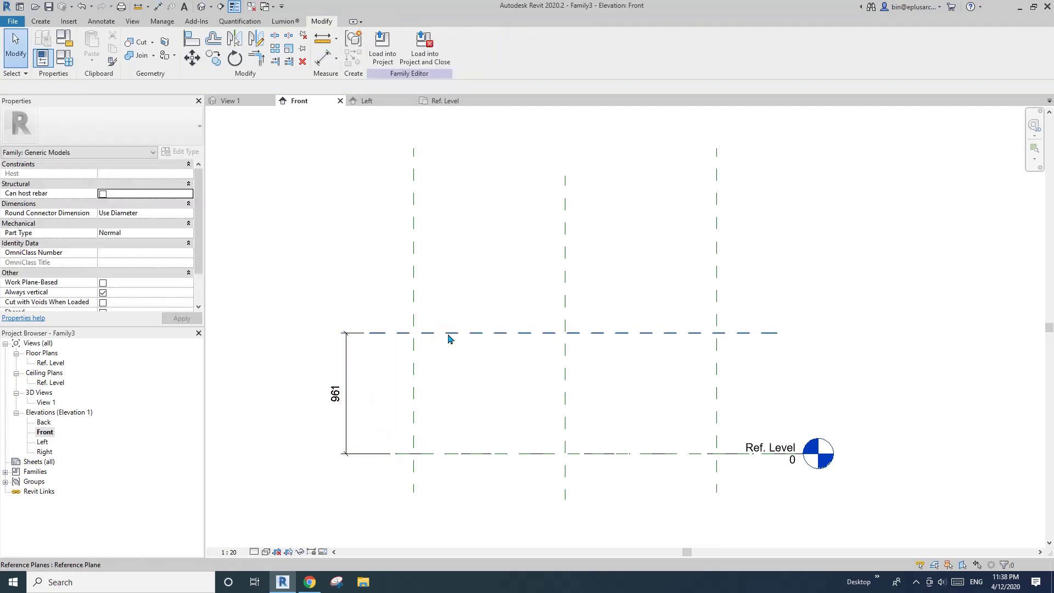
Set the horizontal reference plane's height above Ref. Level to 800 mm
left_click(446, 333)
left_click(336, 394)
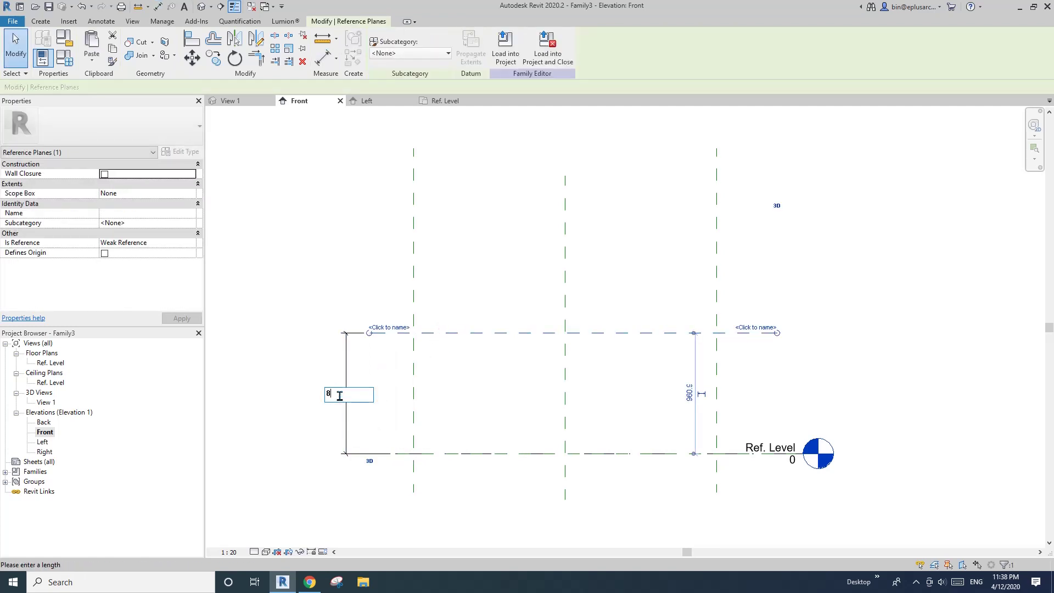
type("800")
left_click(364, 315)
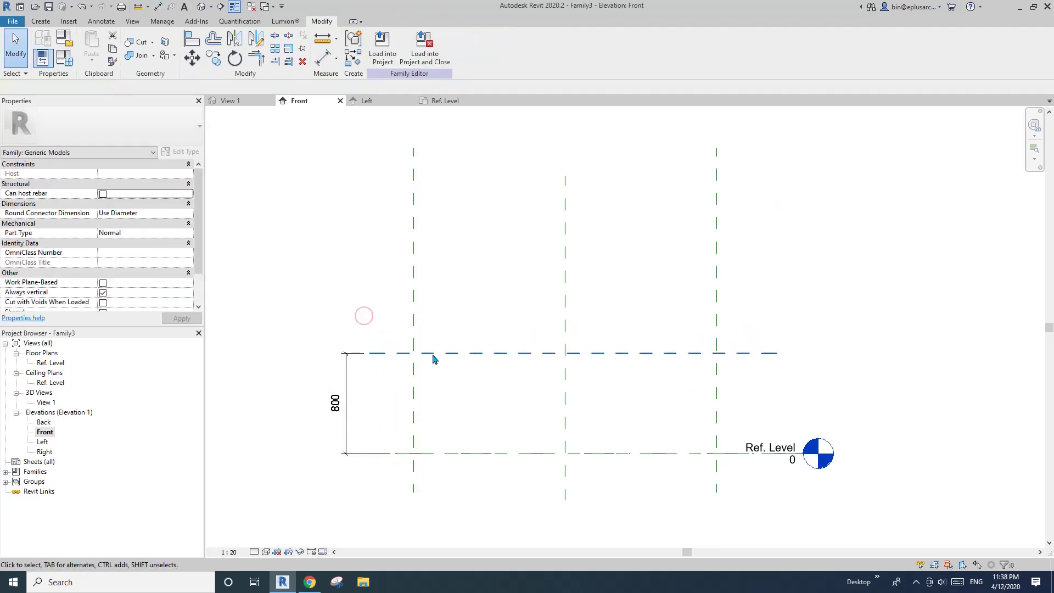
middle_click_drag(544, 384, 489, 357)
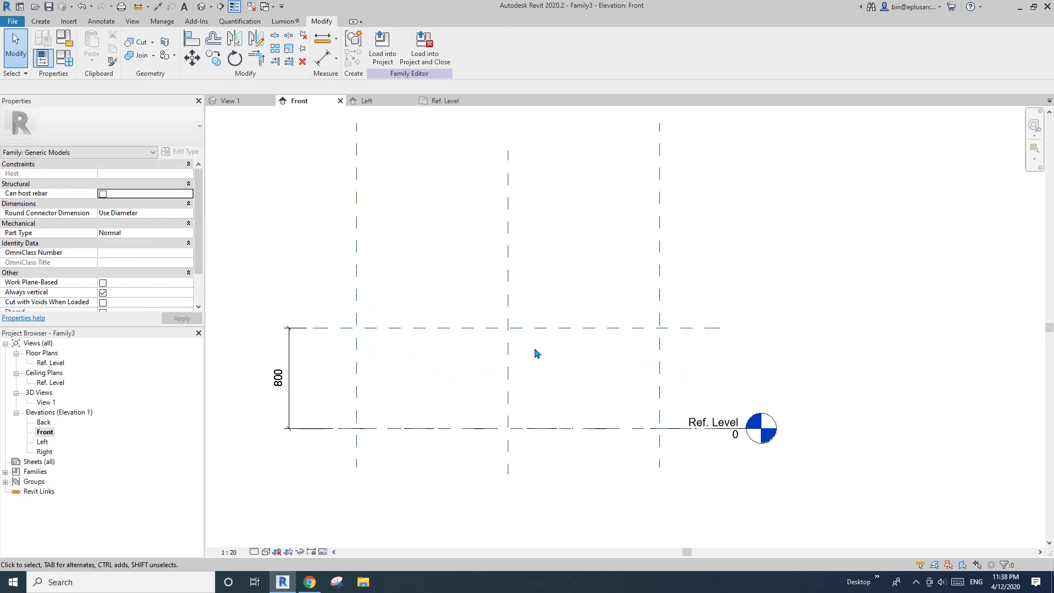
mouse_move(537, 353)
middle_mouse_down()
mouse_move(419, 285)
mouse_move(482, 319)
mouse_move(482, 310)
middle_mouse_up()
From the Ref. Level plan, set the Center (Front/Back) reference plane as the work plane and open the Front elevation
left_click(45, 23)
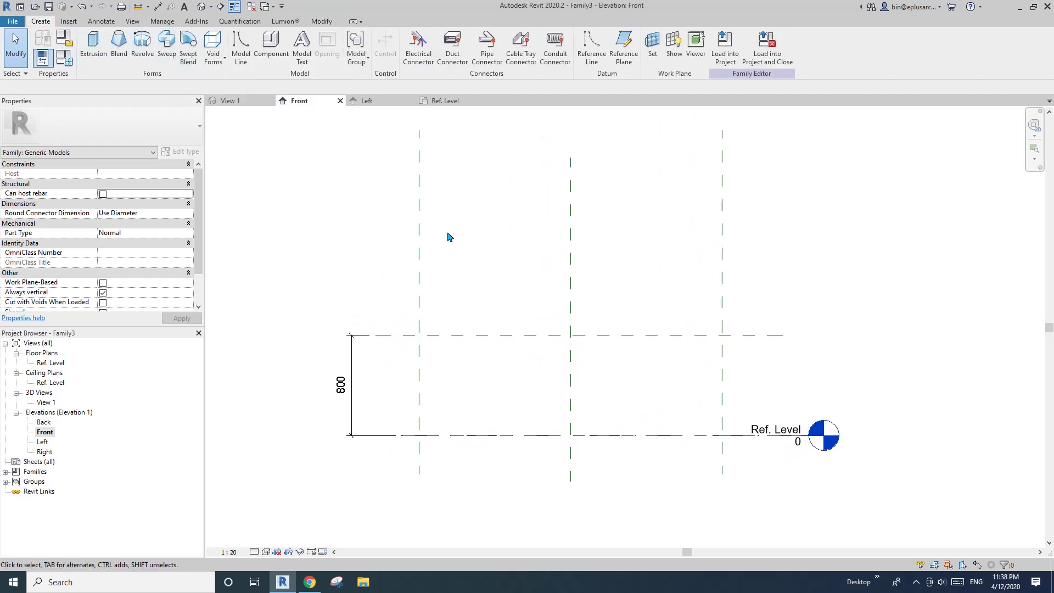
scroll(447, 237, "down", 2)
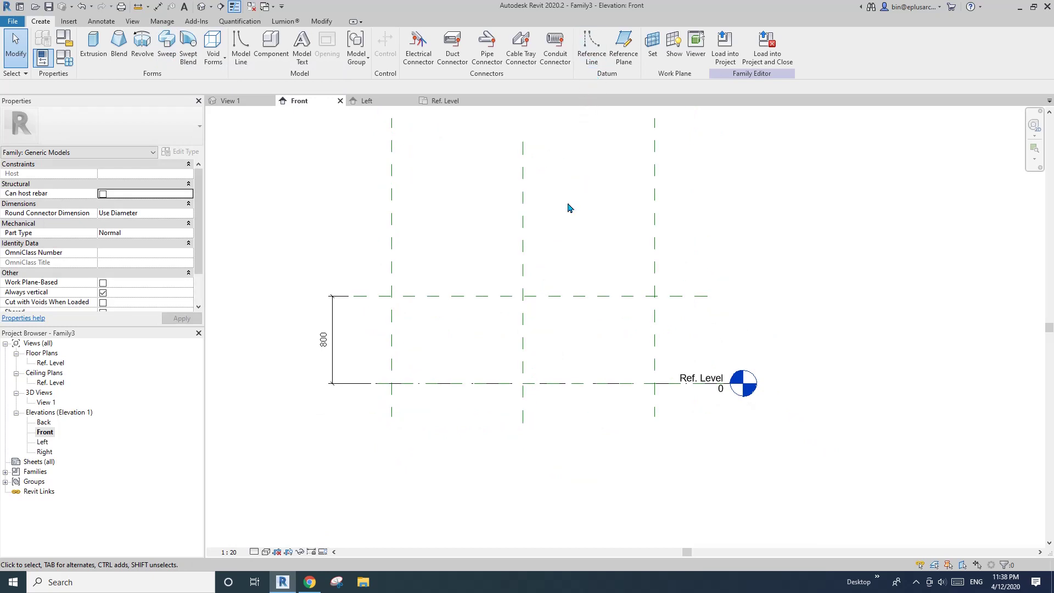
scroll(569, 271, "up", 1)
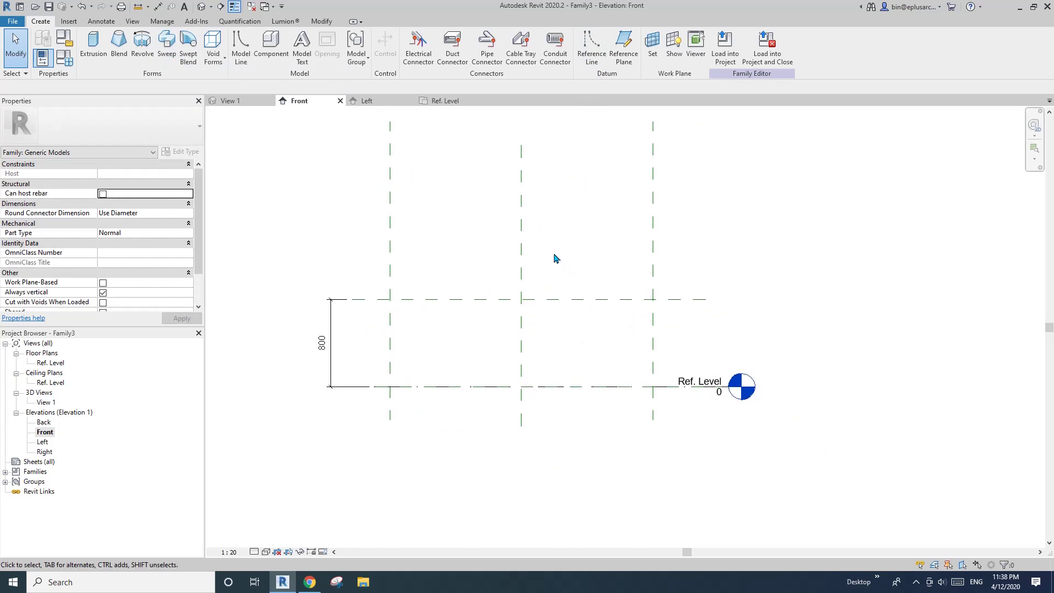
scroll(545, 254, "down", 1)
double_click(46, 364)
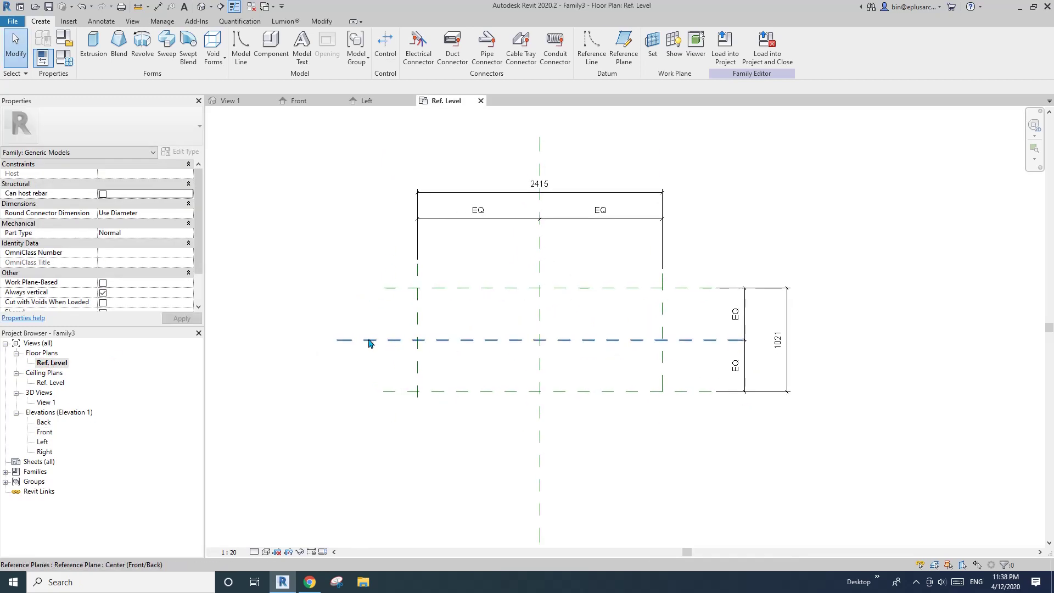
left_click(653, 50)
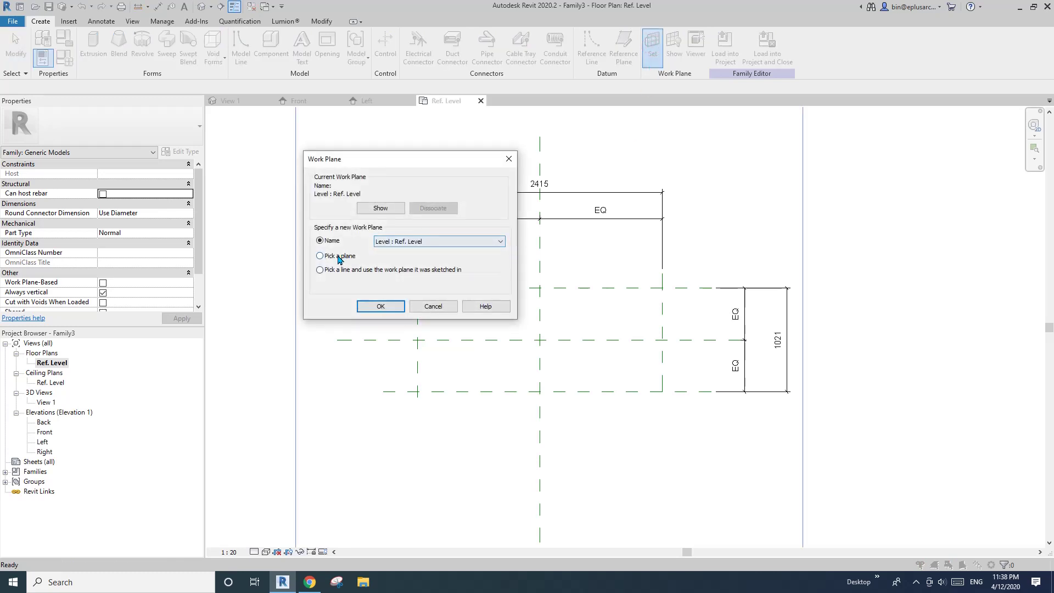
left_click(379, 306)
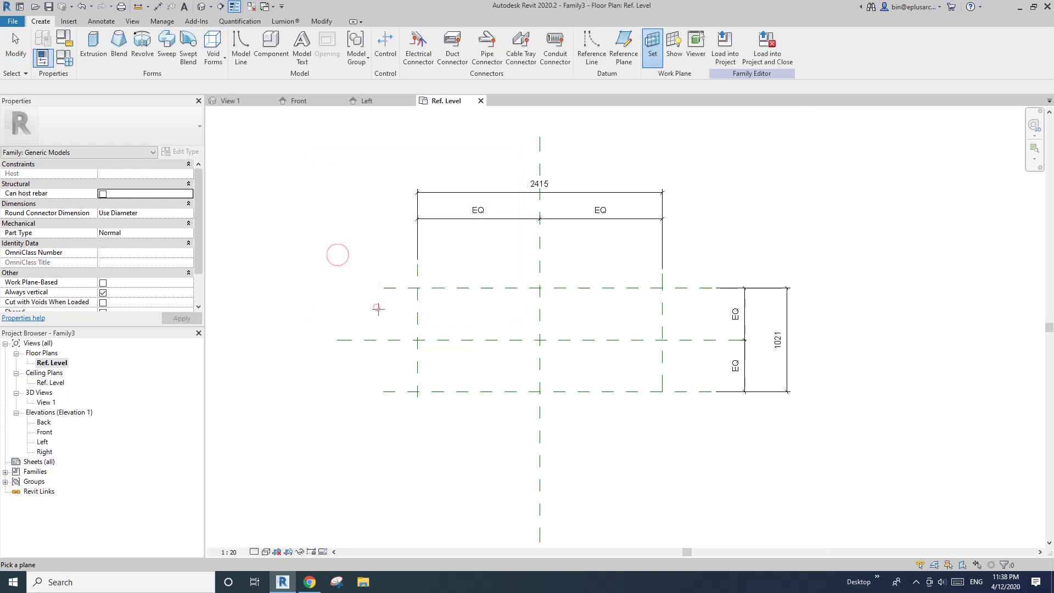
left_click(367, 340)
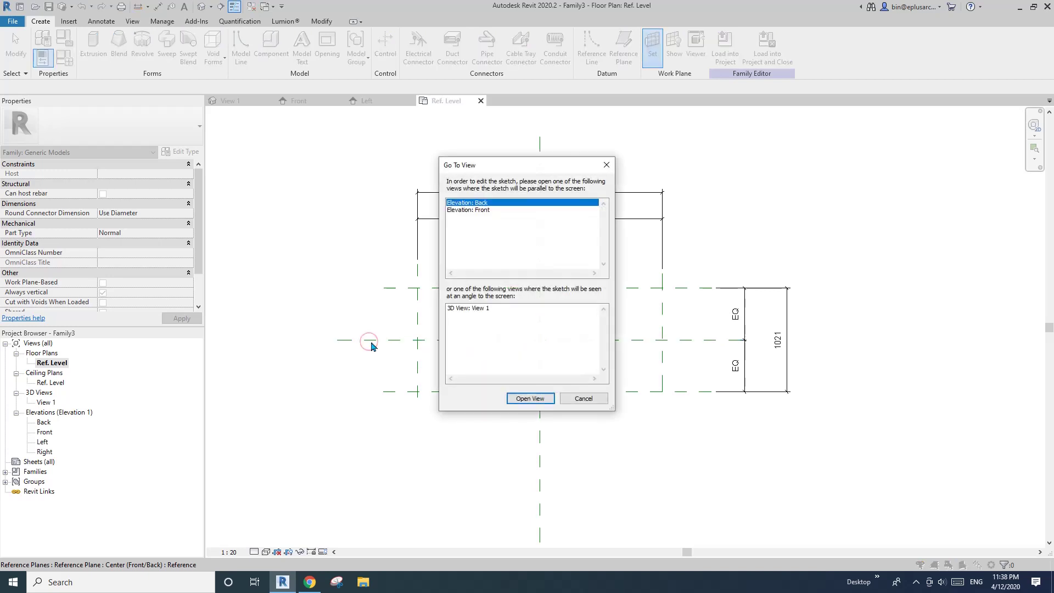
left_click(460, 211)
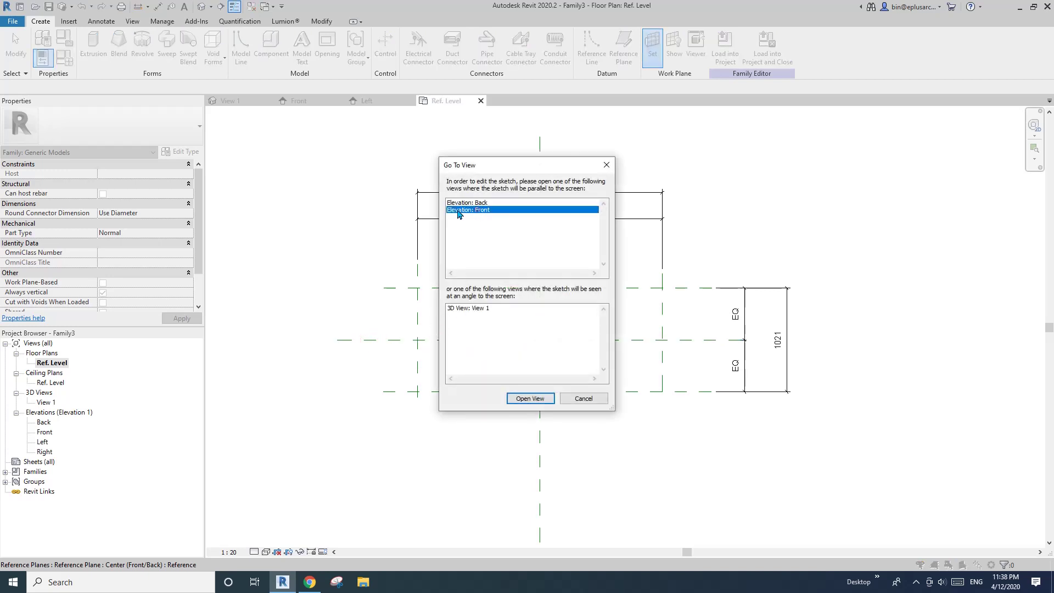
left_click(532, 399)
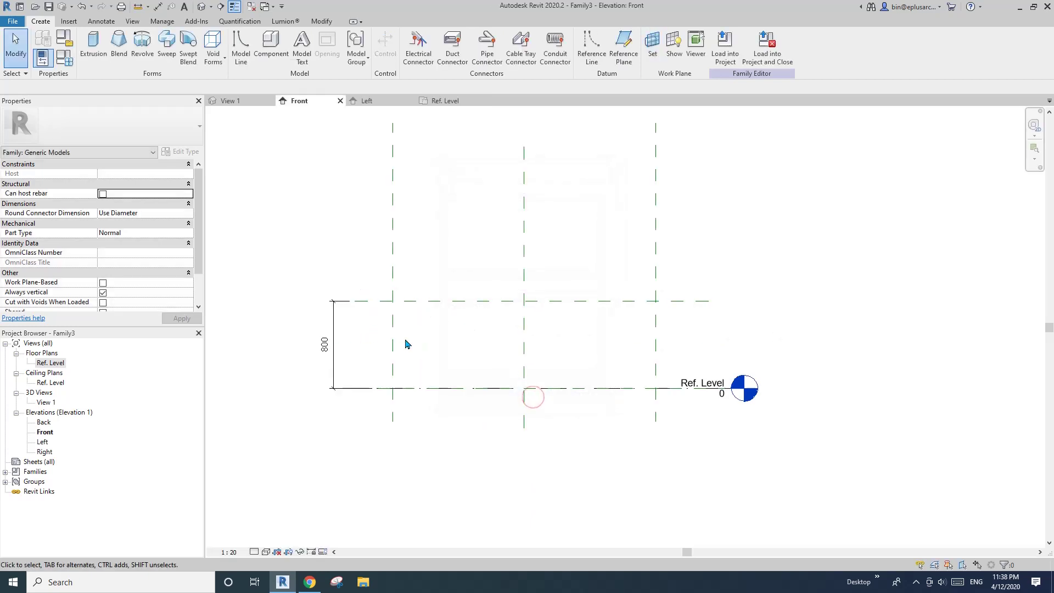
Draw a reference line about 860 mm long from the left vertical and 800 mm plane intersection, sloping down toward the centre
left_click(592, 45)
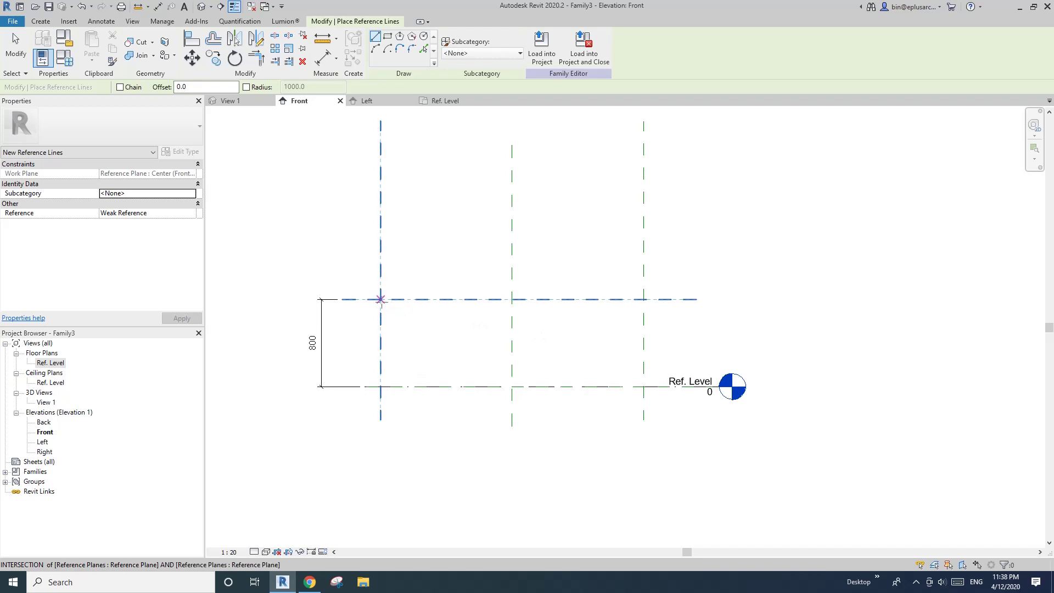
left_click(381, 299)
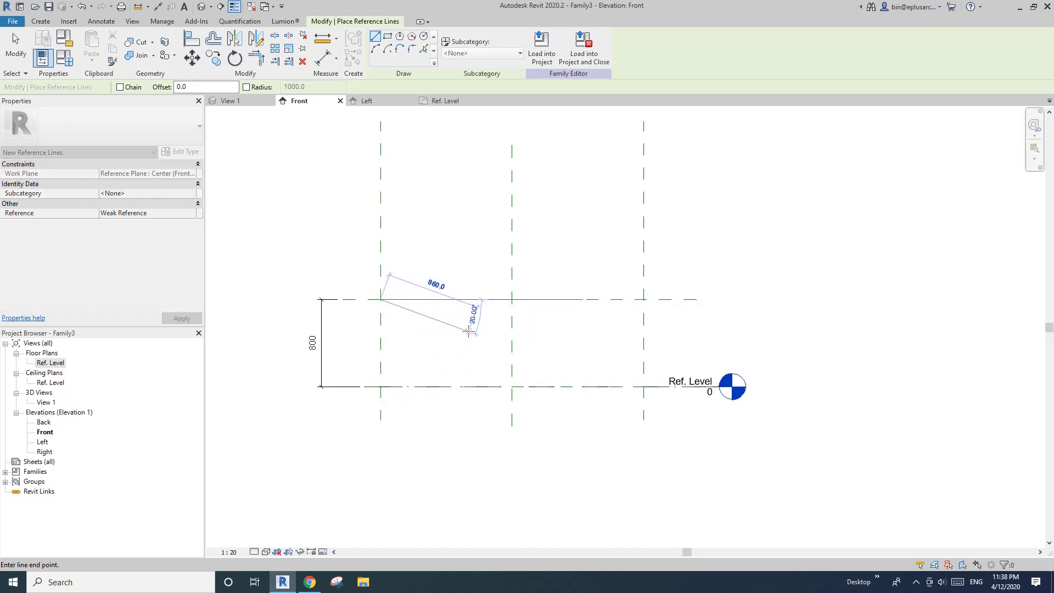
left_click(468, 333)
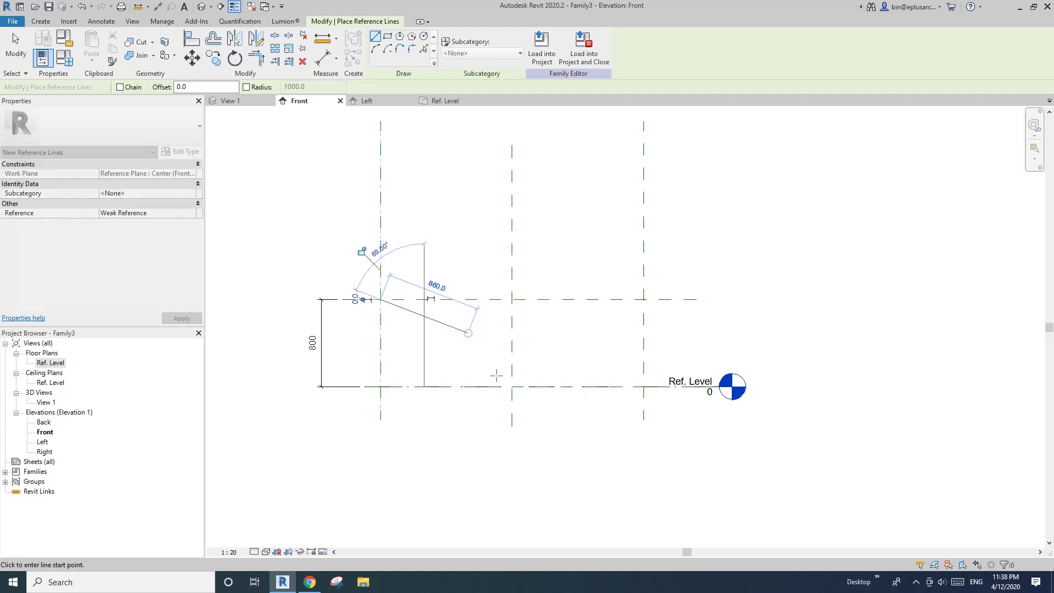
key("Escape")
key("Escape")
Mirror a copy of the sloping reference line about the Center (Left/Right) reference plane
left_click(448, 332)
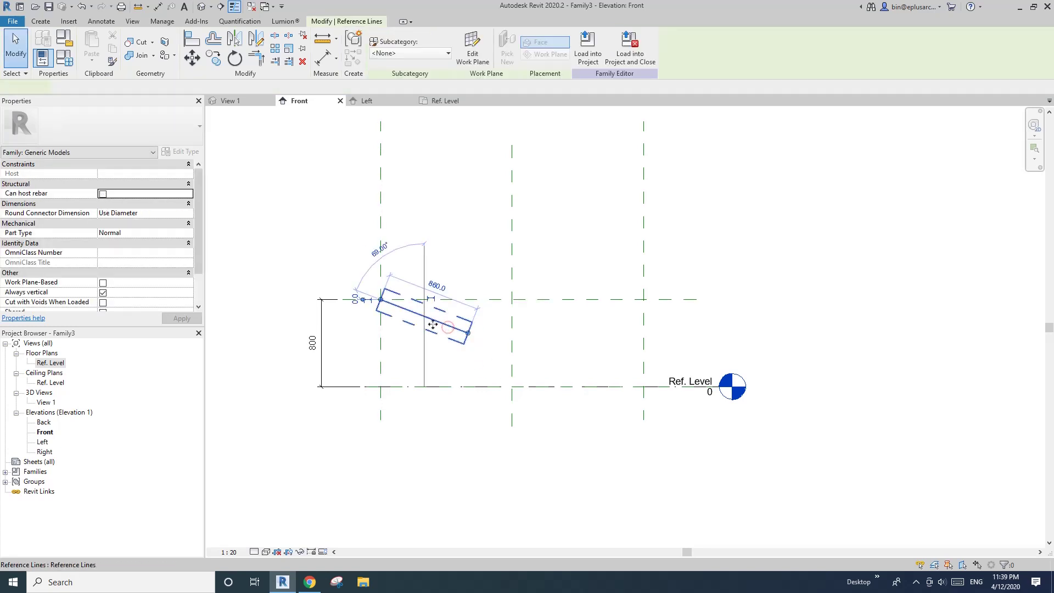
middle_click_drag(488, 330, 459, 332)
key("m")
key("m")
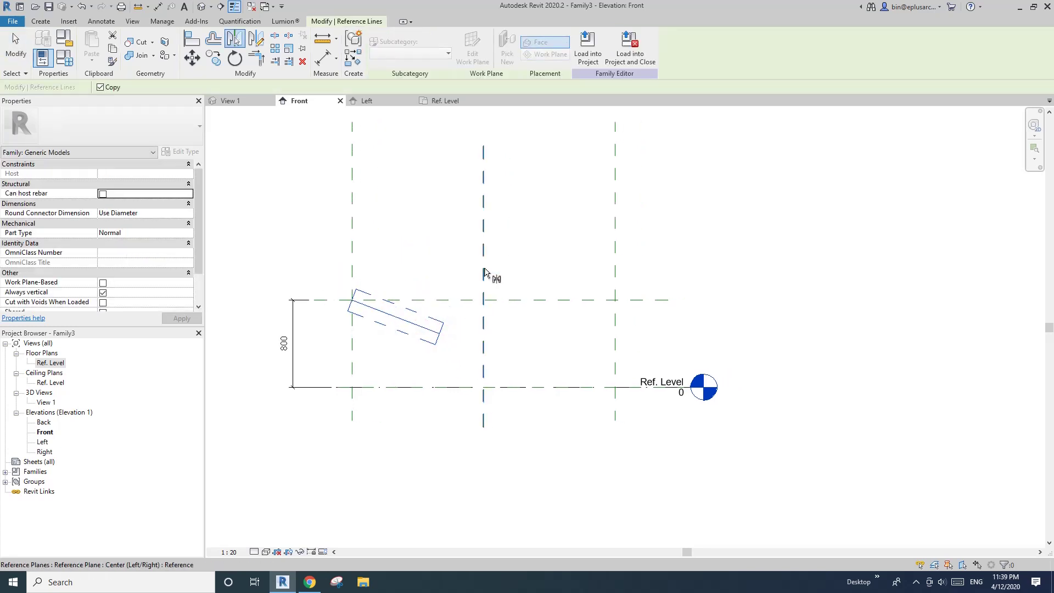
left_click(483, 225)
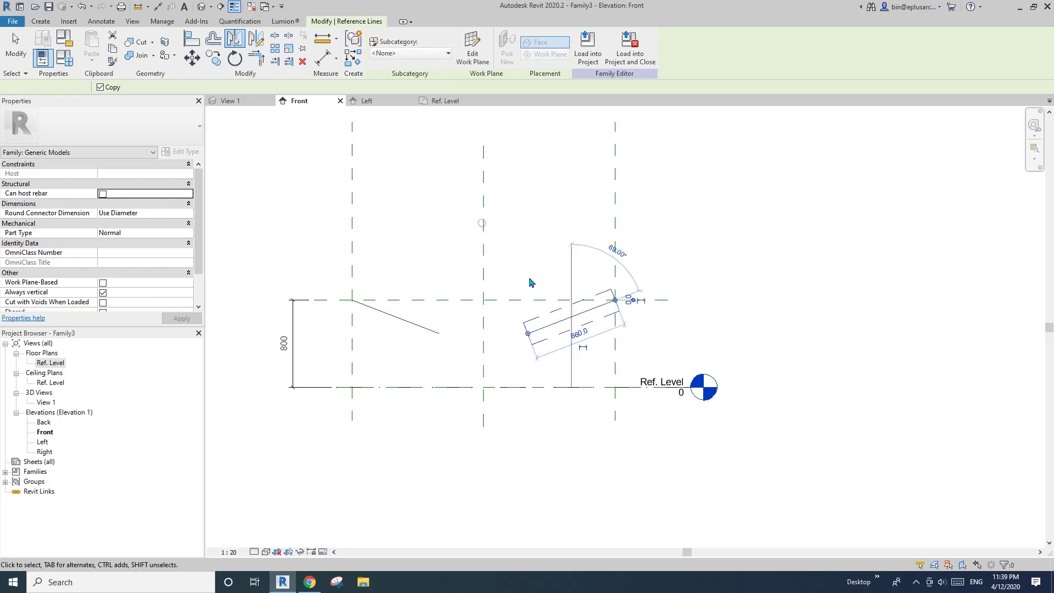
left_click(465, 230)
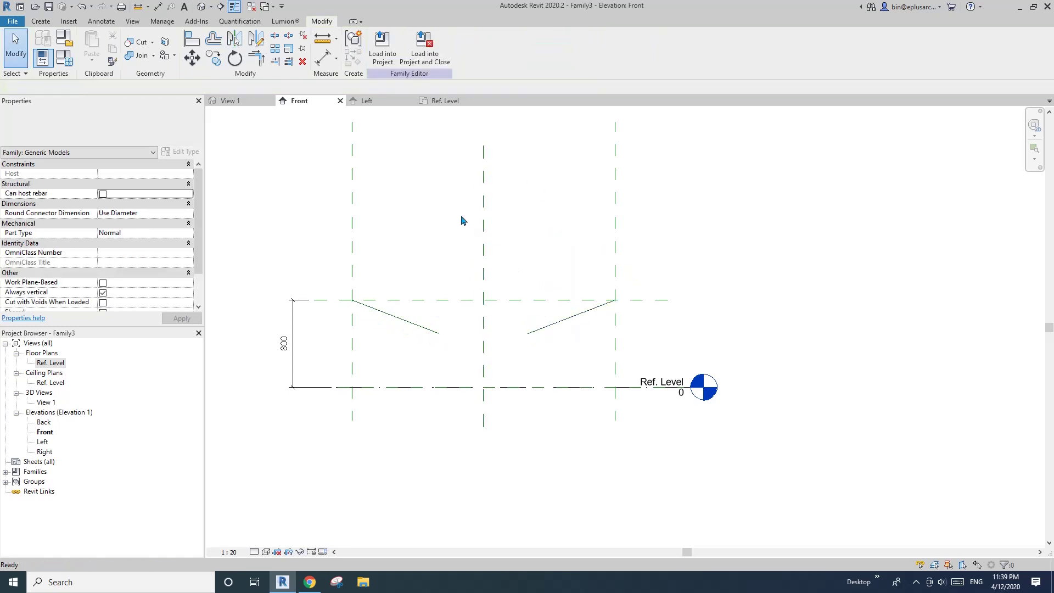
Join the two sloping reference lines with a fillet arc of about 1633 mm radius
left_click(43, 22)
left_click(592, 52)
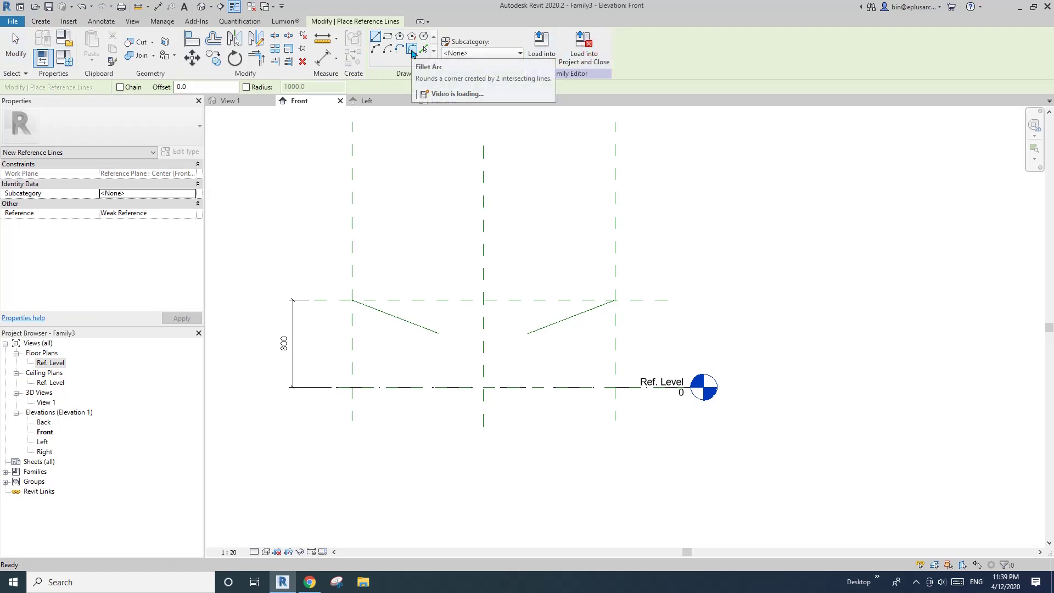
left_click(412, 50)
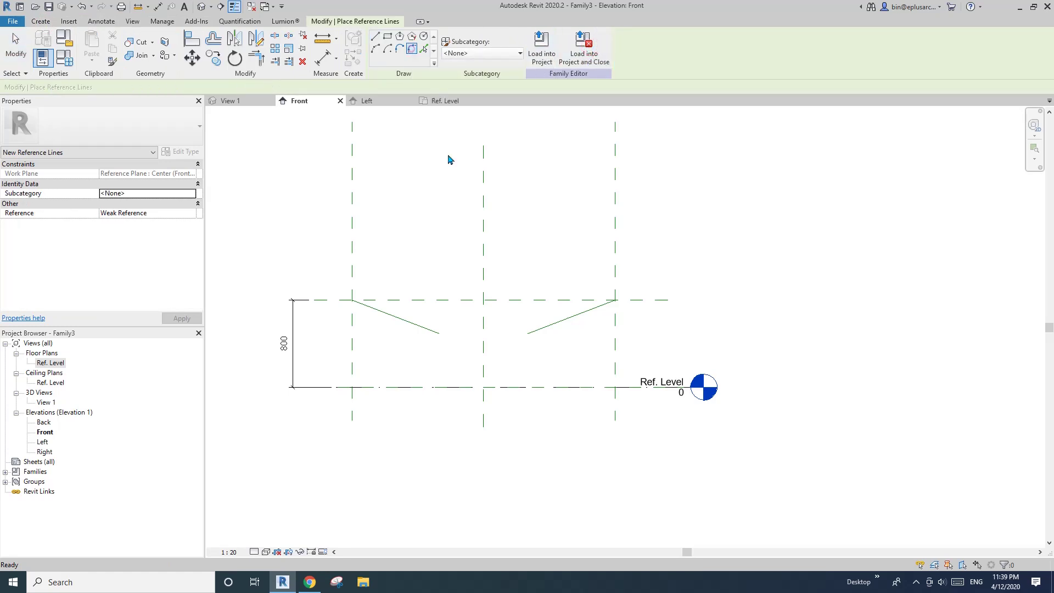
left_click(432, 333)
left_click(552, 331)
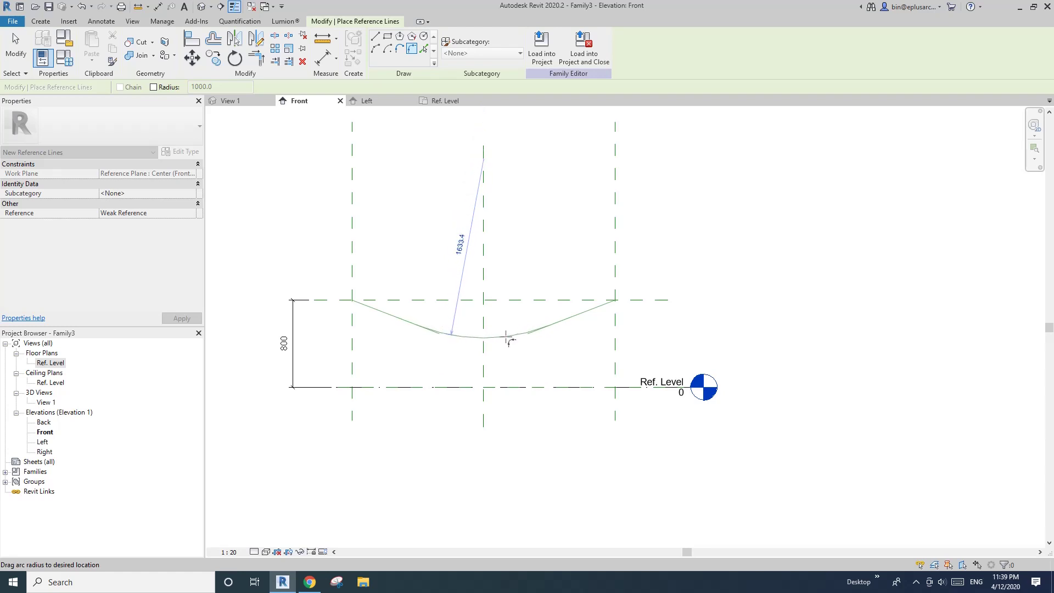
left_click(505, 337)
key("Escape")
key("Escape")
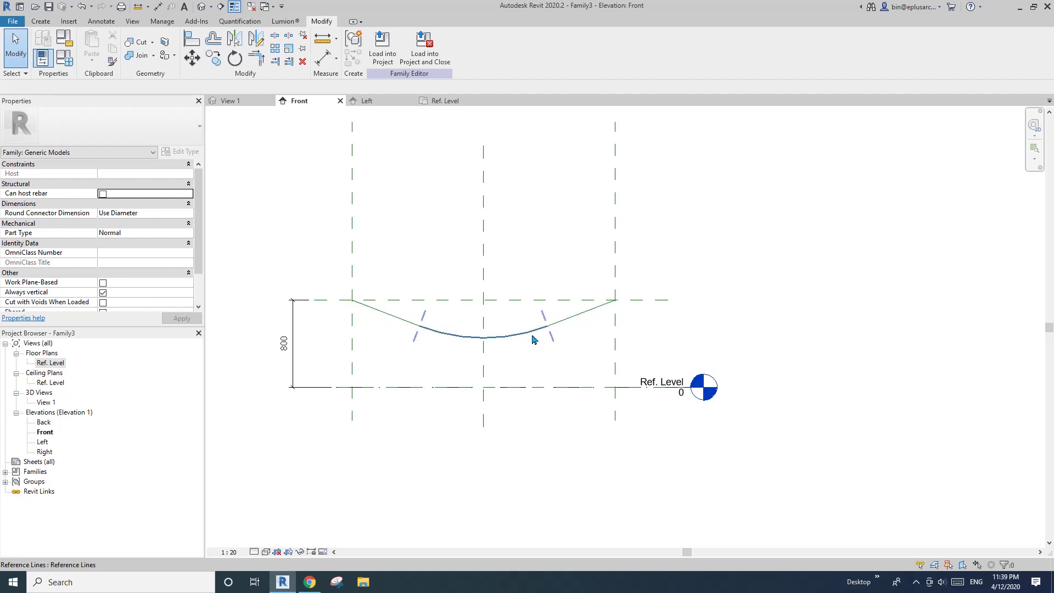
left_click(572, 323)
left_click(399, 323)
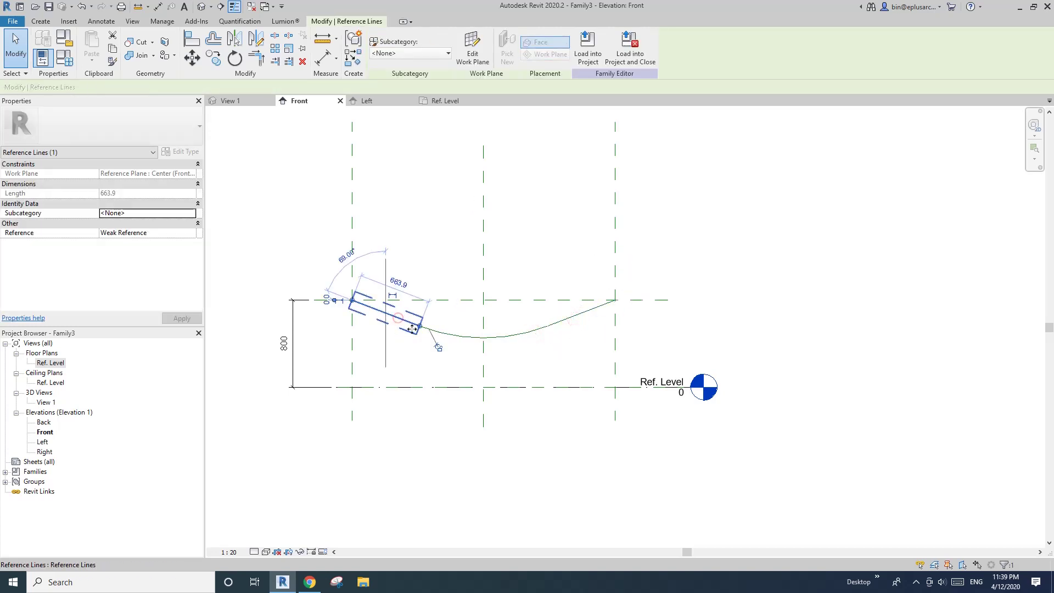
key("Escape")
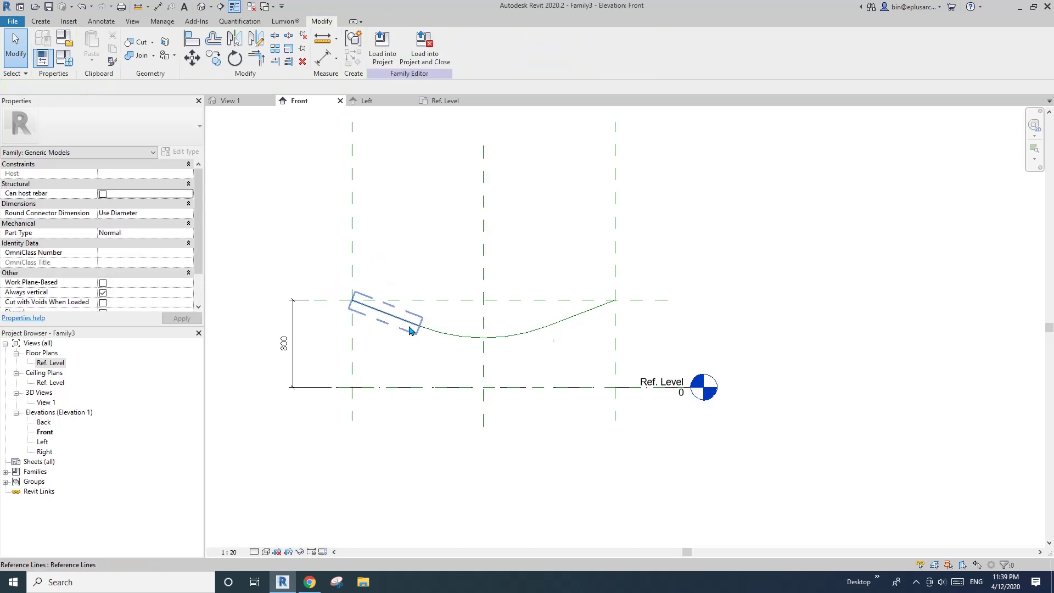
middle_click_drag(454, 341, 459, 354)
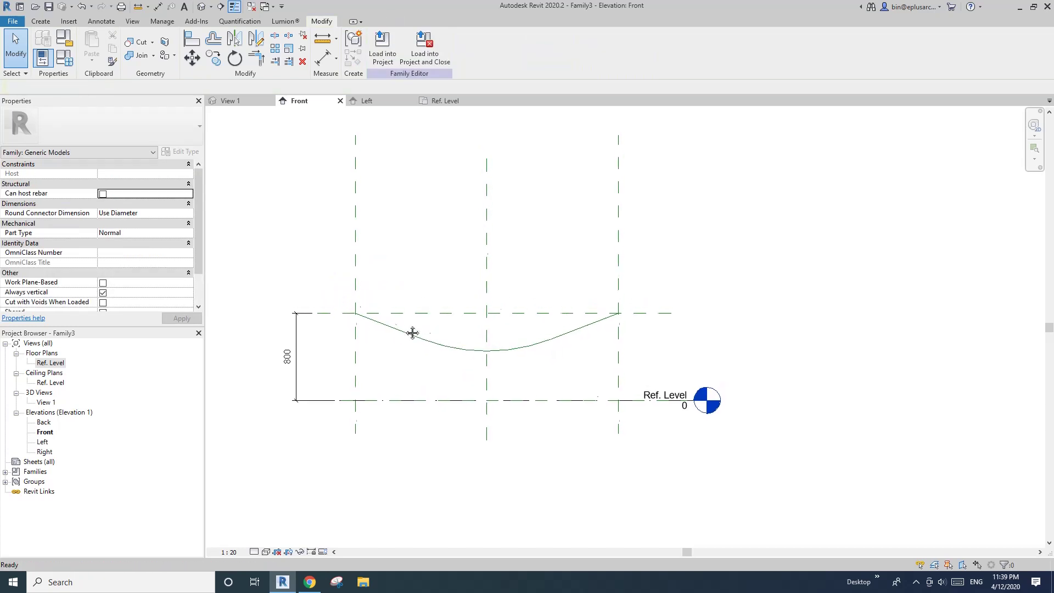
middle_click_drag(417, 257, 408, 259)
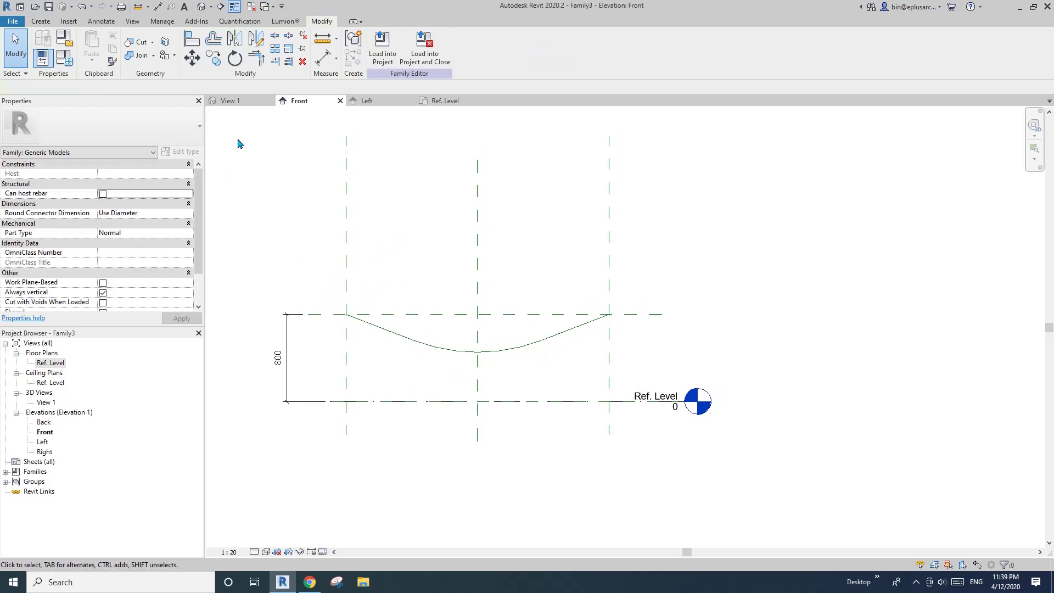
Start a Sweep and define its path by picking the connected reference lines and fillet arc of the hammock curve
left_click(41, 22)
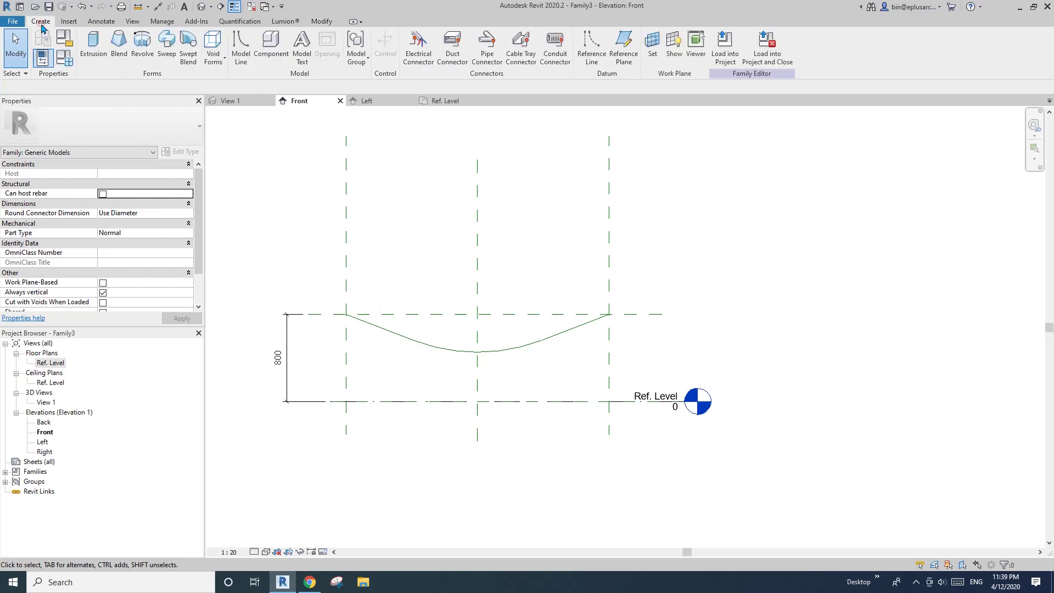
left_click(177, 54)
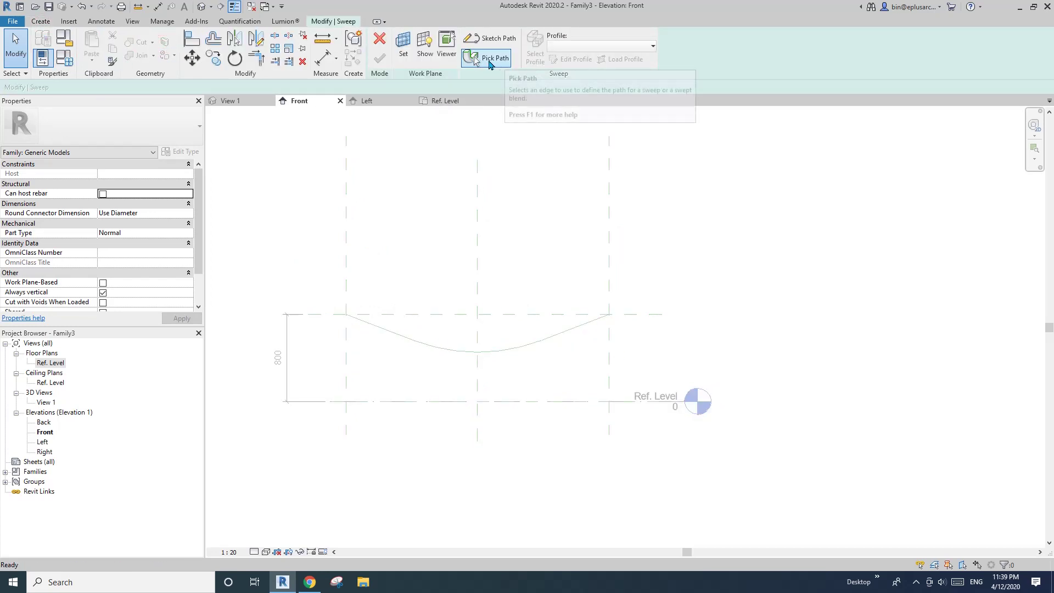
left_click(488, 59)
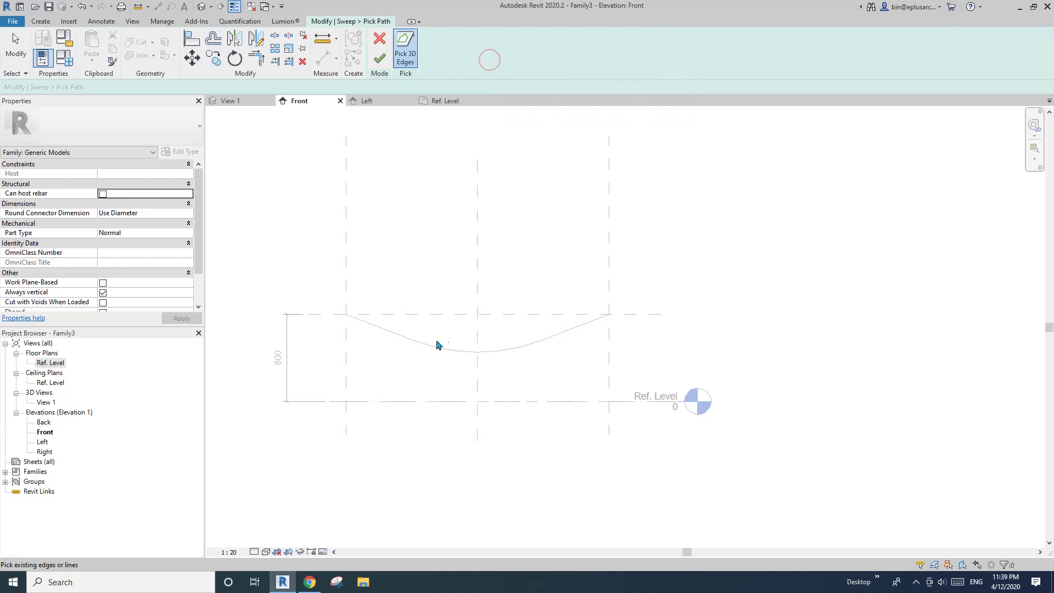
scroll(461, 355, "up", 1)
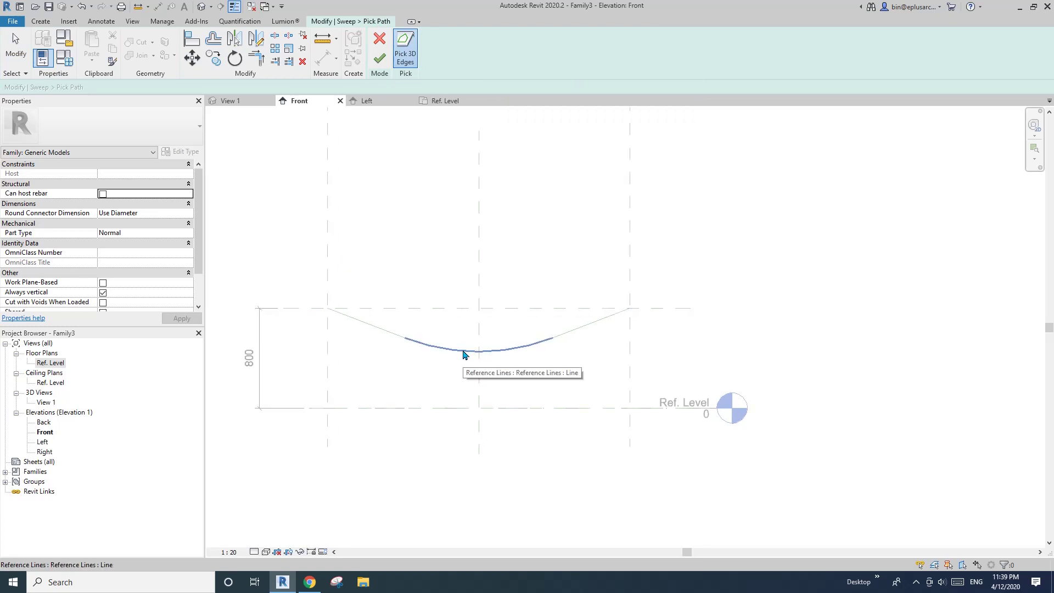
left_click(465, 351)
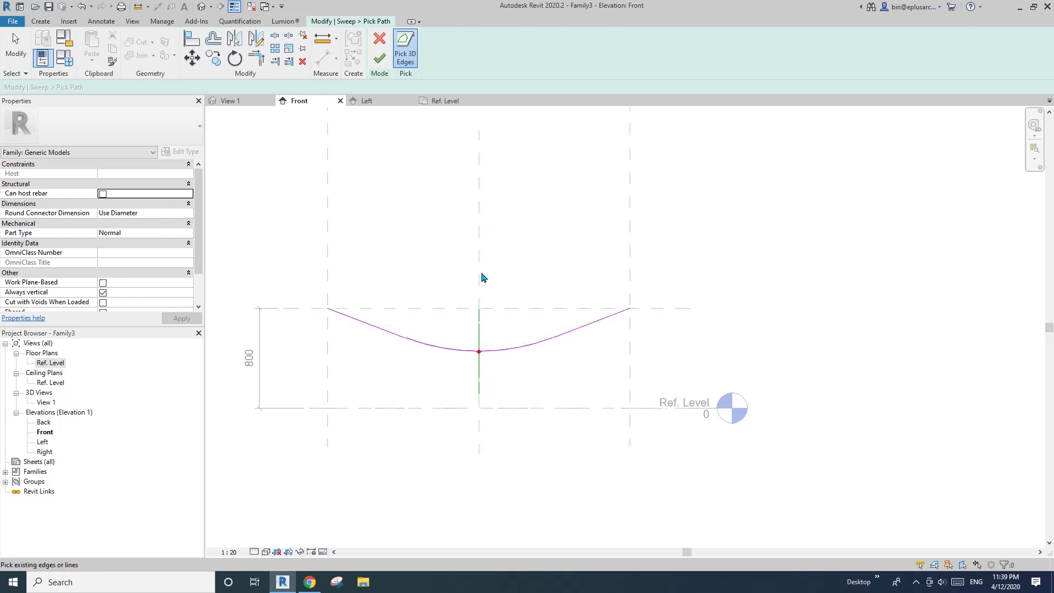
scroll(483, 277, "up", 1)
scroll(486, 308, "down", 1)
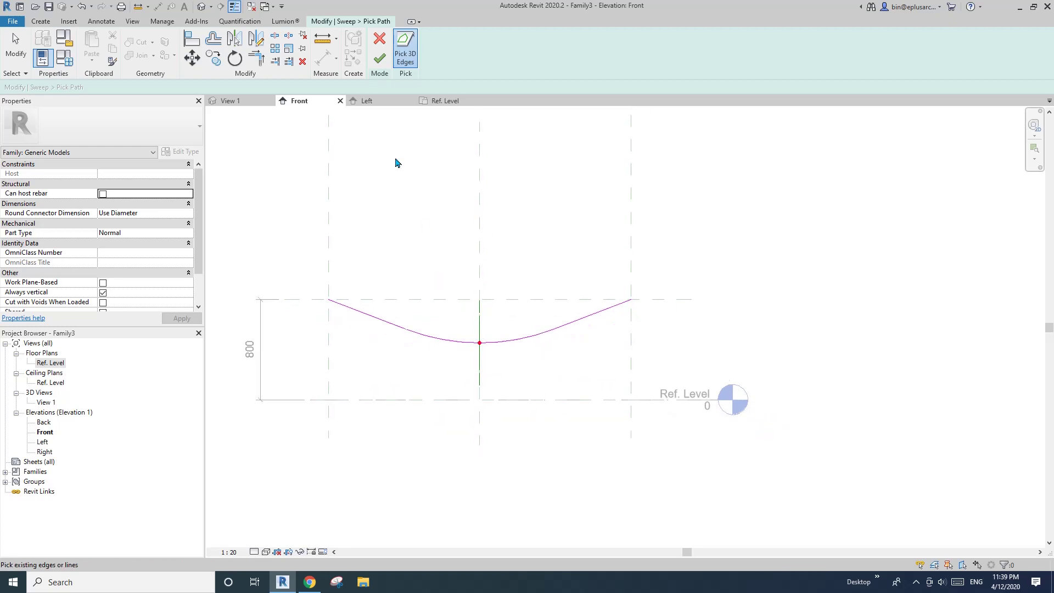
left_click(380, 60)
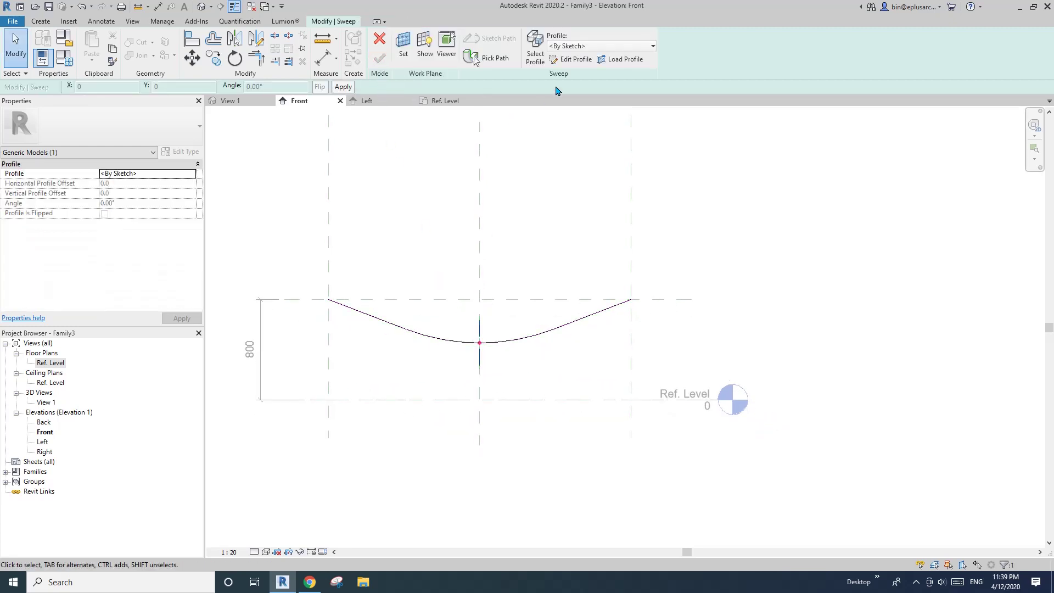
Open the sweep's profile sketch for editing in the Left elevation
left_click(565, 63)
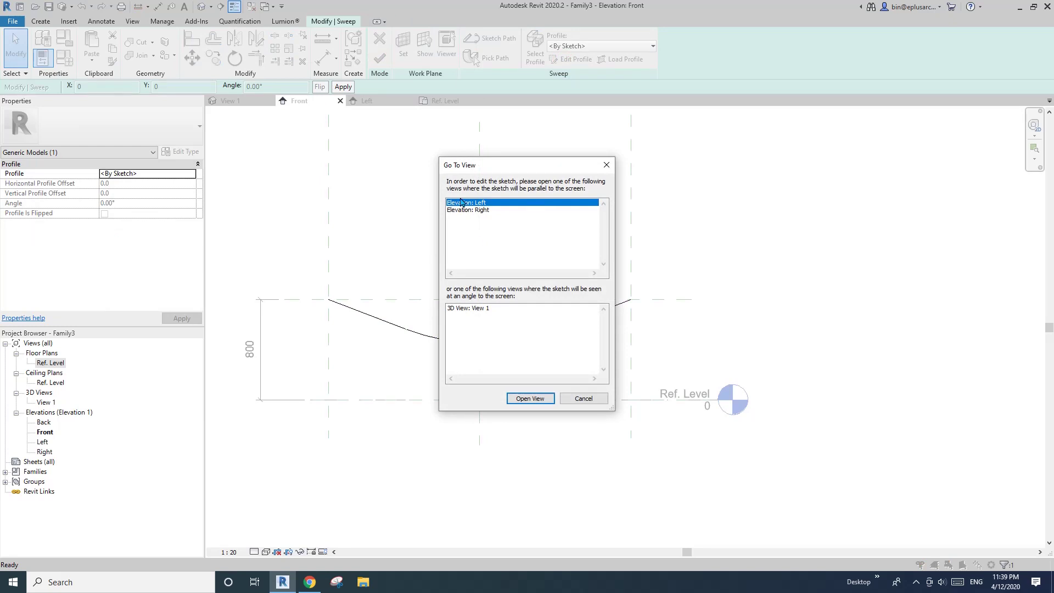
left_click(531, 399)
middle_click_drag(570, 420, 570, 416)
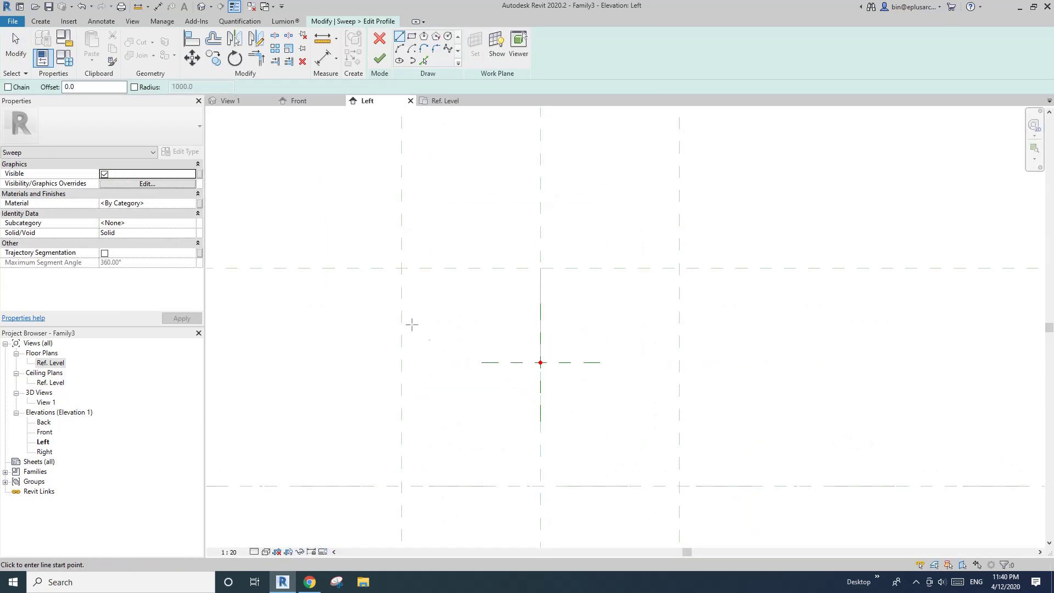
scroll(499, 348, "down", 2)
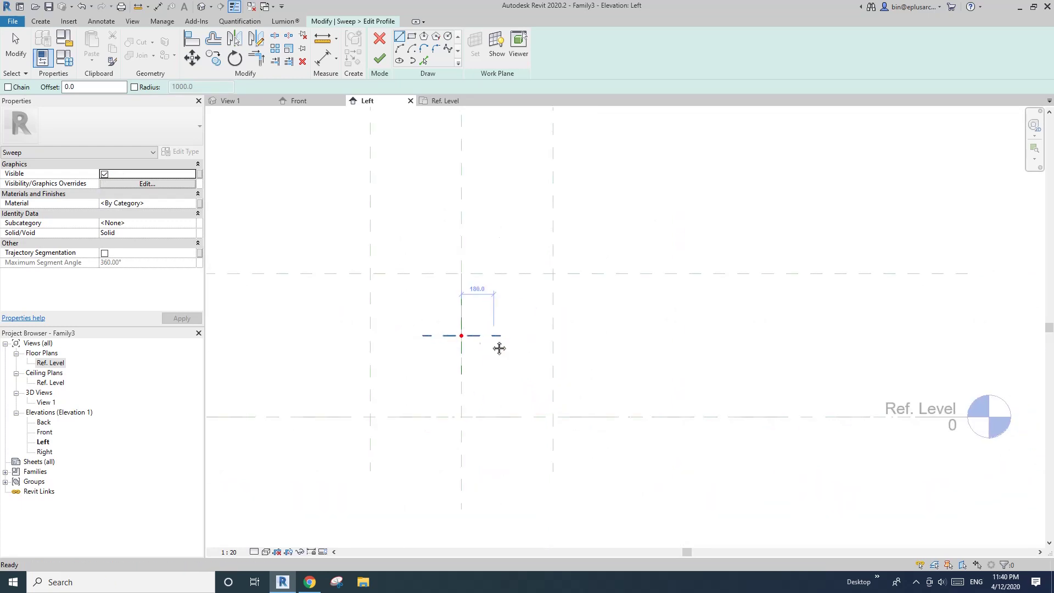
Switch to Chrome to examine the hammock reference images, and return to the sweep profile sketch in Revit
left_click(310, 582)
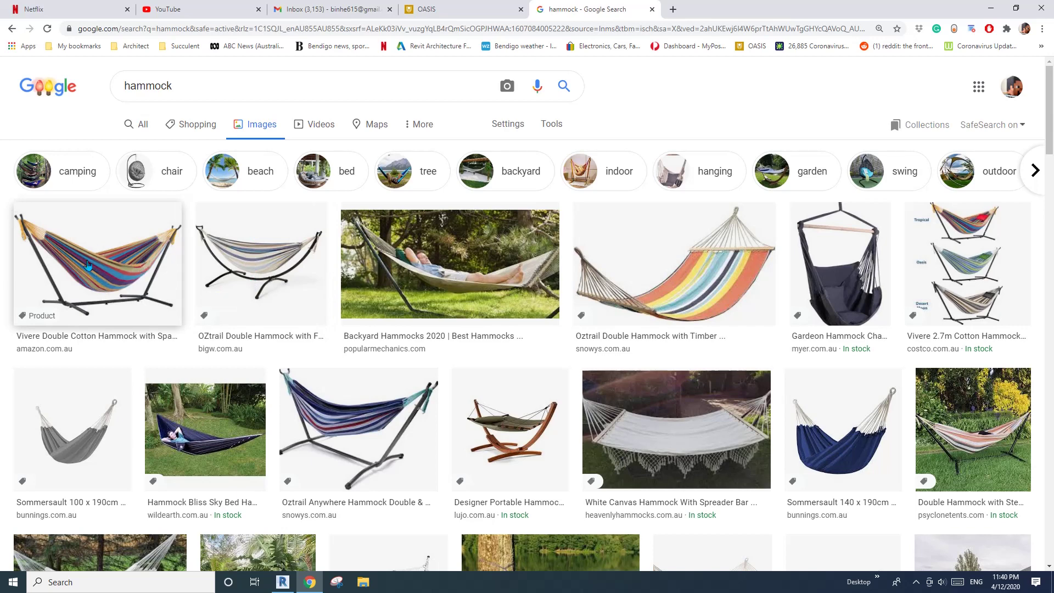
left_click(282, 582)
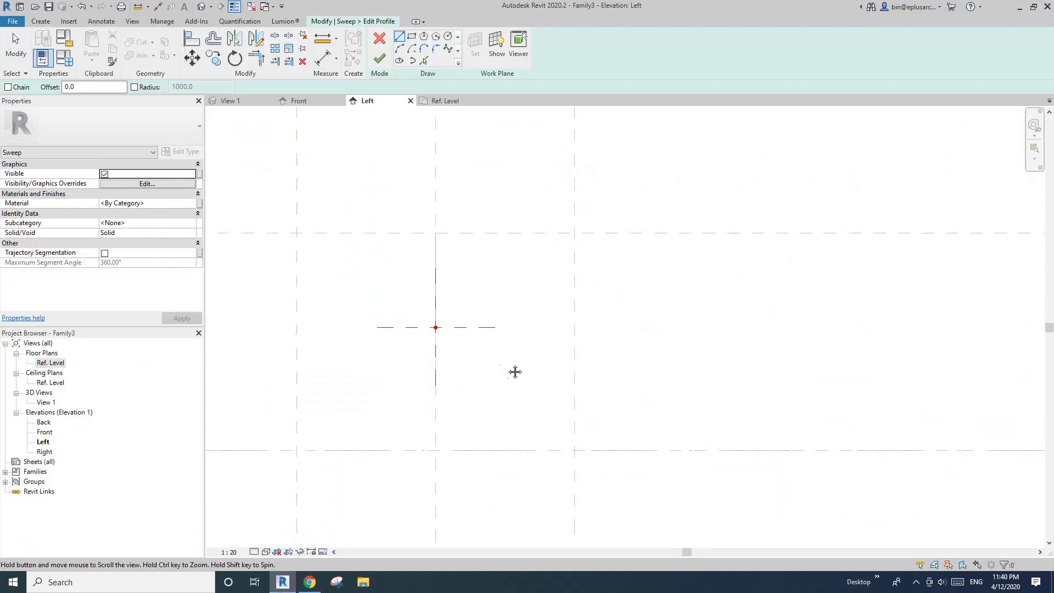
Sketch a profile line about 360 mm long, sloping about 22° down from the right-hand vertical reference plane toward the center
middle_click_drag(515, 372, 533, 380)
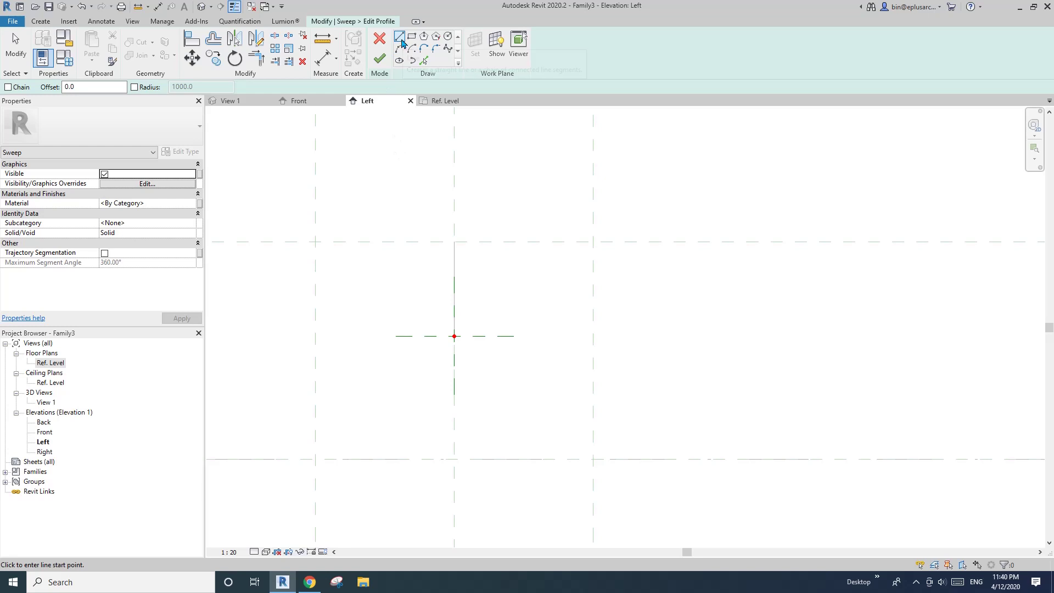
left_click(593, 311)
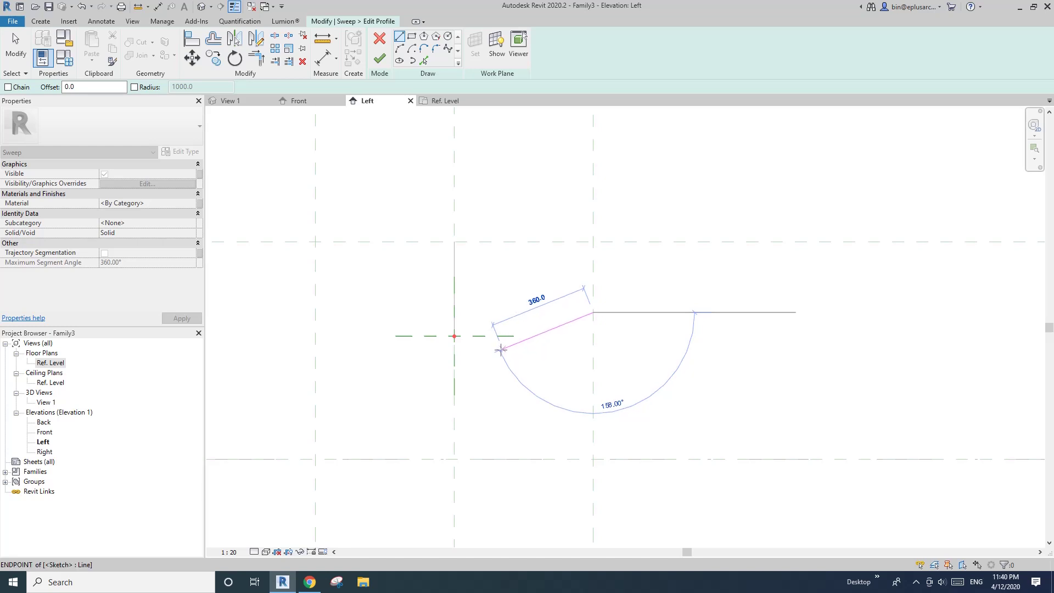
left_click(500, 349)
key("Escape")
Mirror a copy of the sloping profile line about the vertical center reference plane
left_click(549, 330)
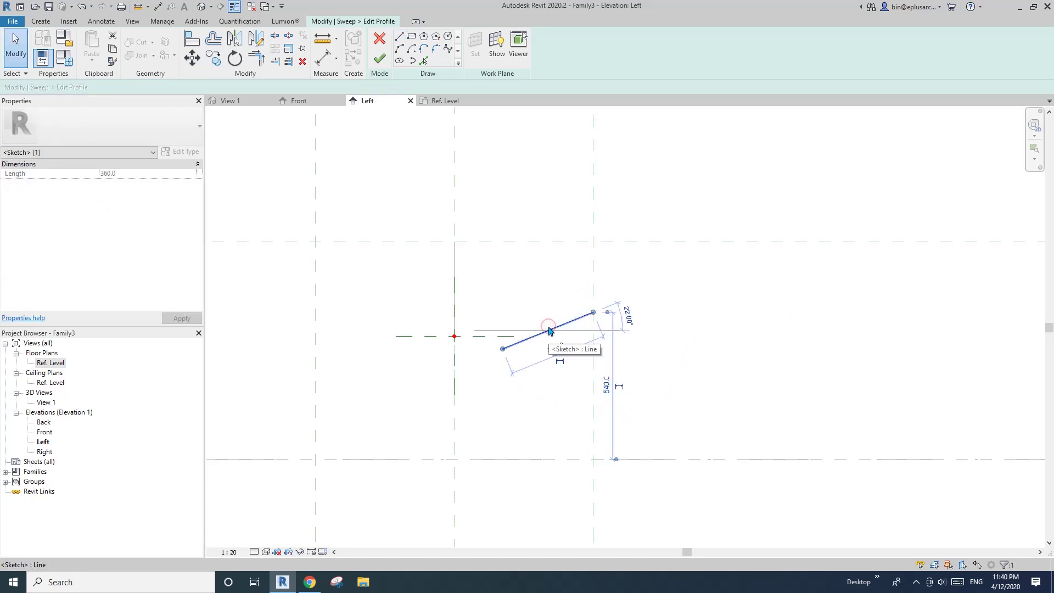
key("m")
key("m")
left_click(454, 193)
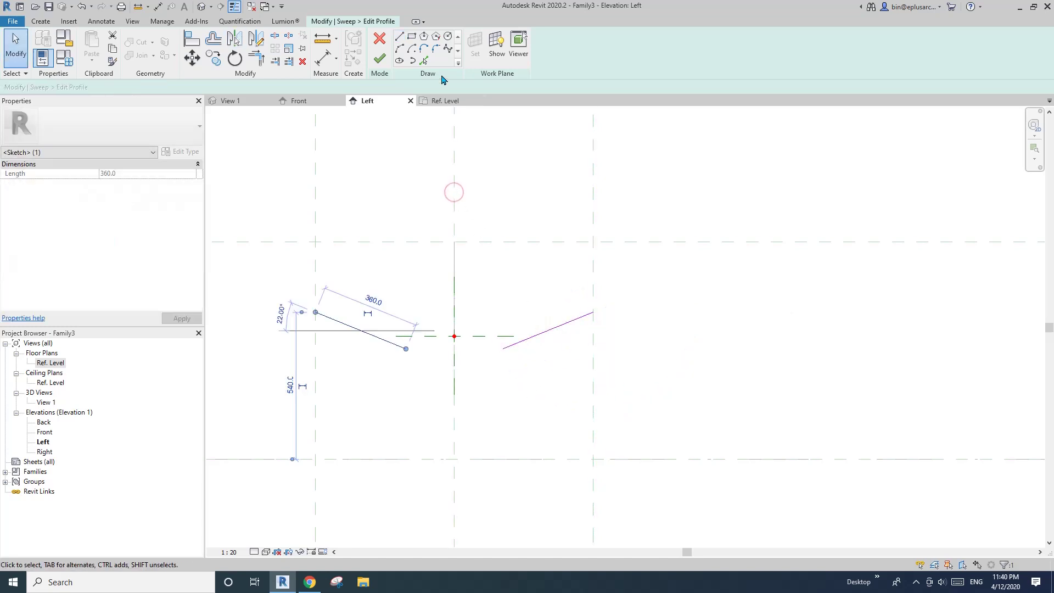
Join the two sloping profile lines with a fillet arc of about 850 mm radius
left_click(436, 51)
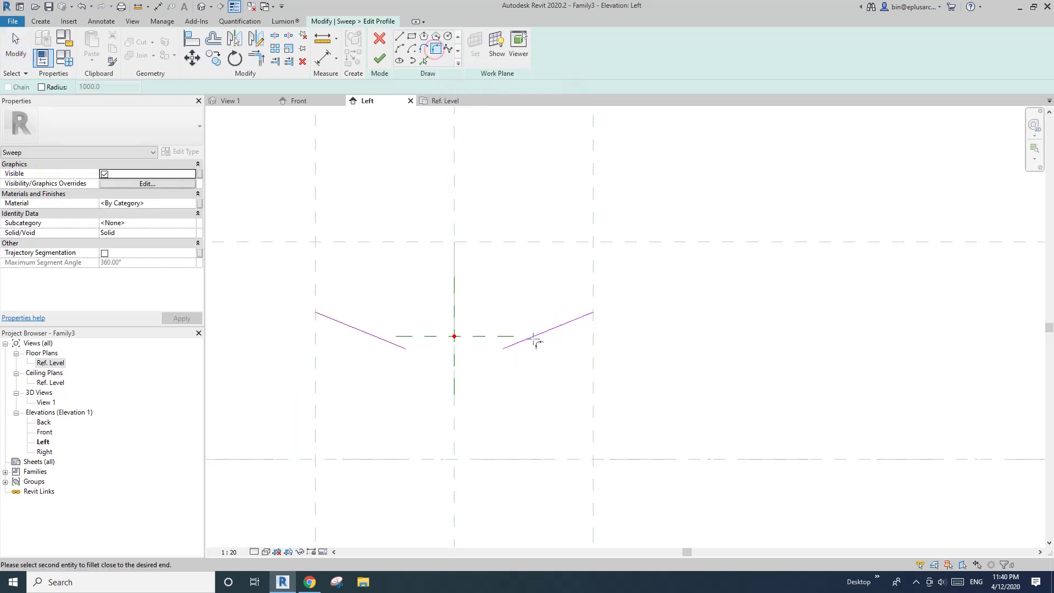
left_click(393, 343)
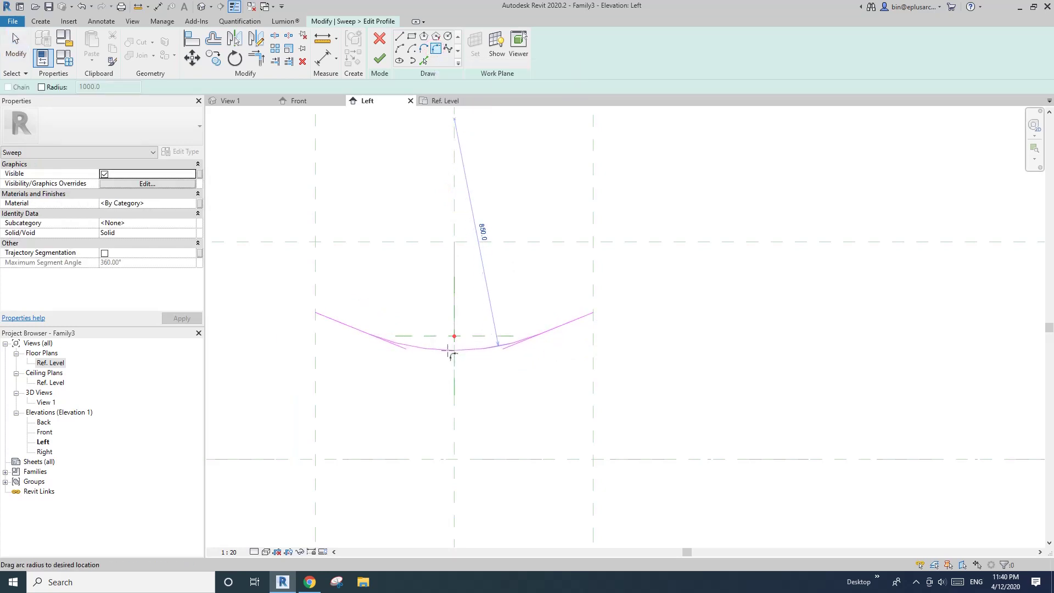
left_click(451, 346)
key("Escape")
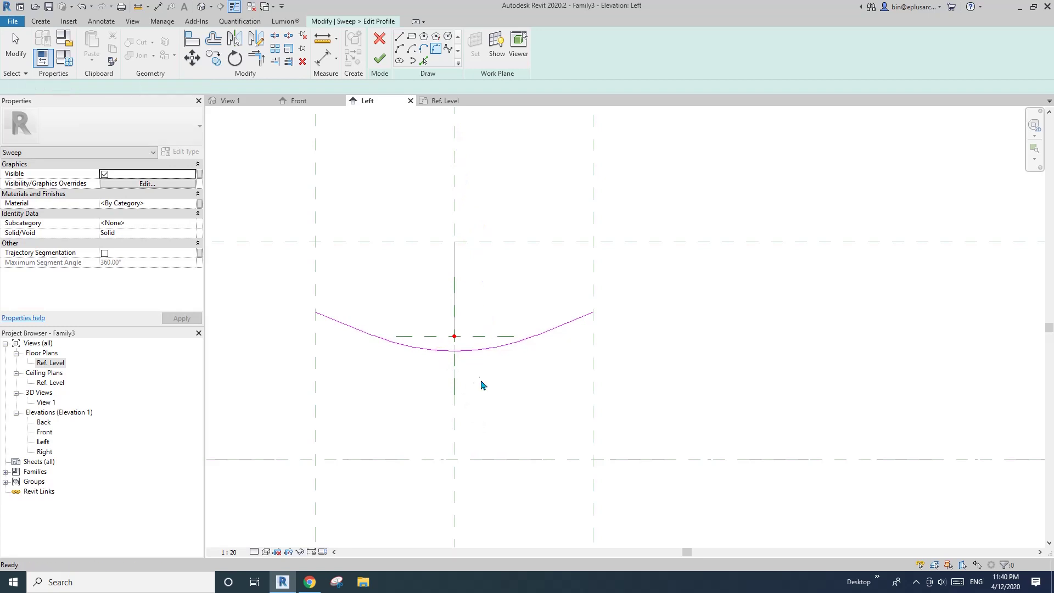
key("Escape")
Offset a copy of the whole chain of profile lines 10 mm to its upper side
scroll(482, 371, "up", 3)
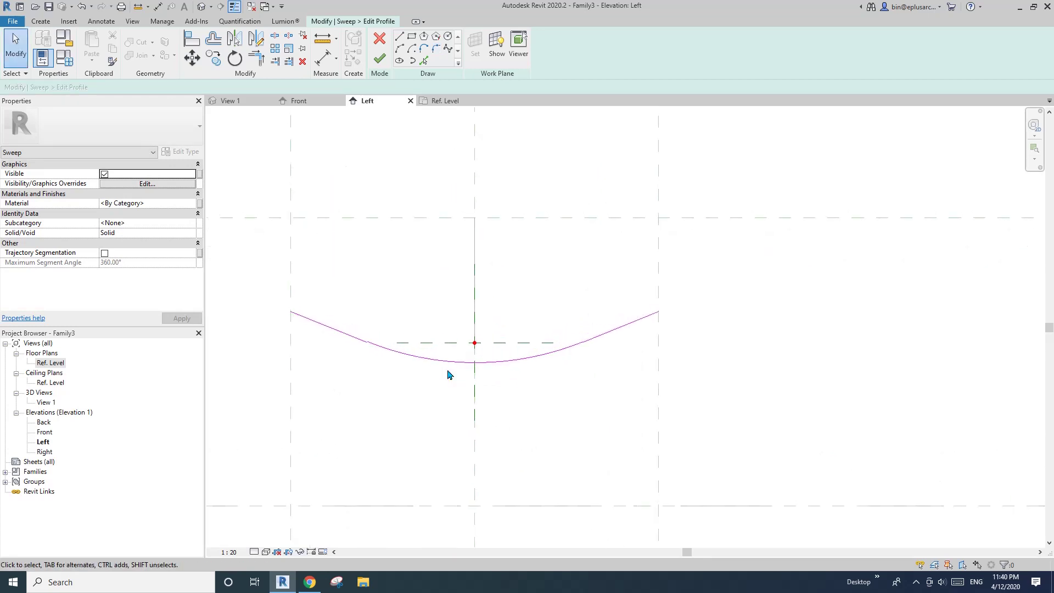
key("f")
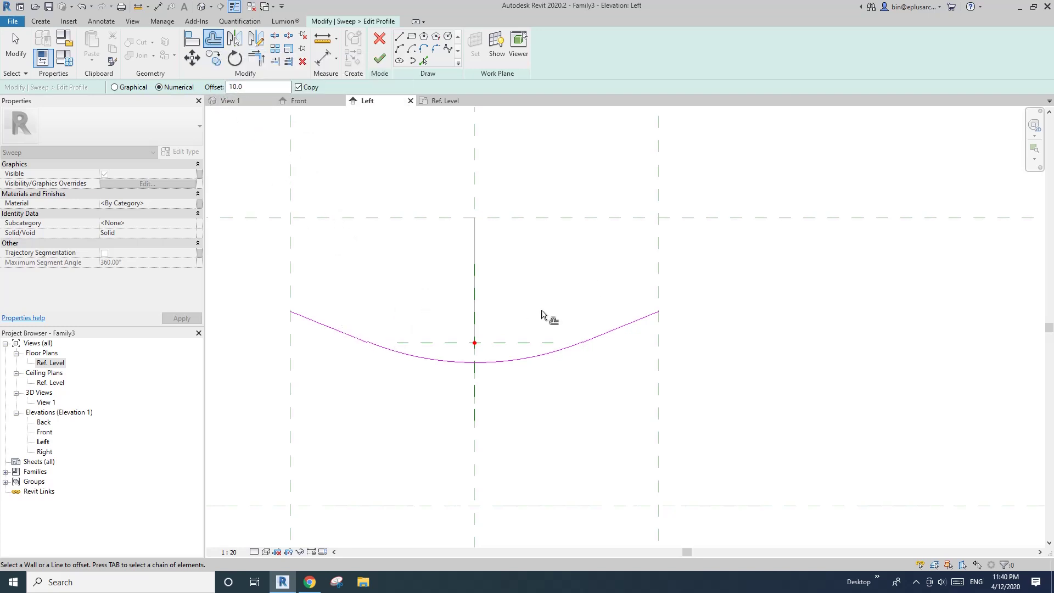
scroll(389, 351, "up", 1)
left_click(389, 351)
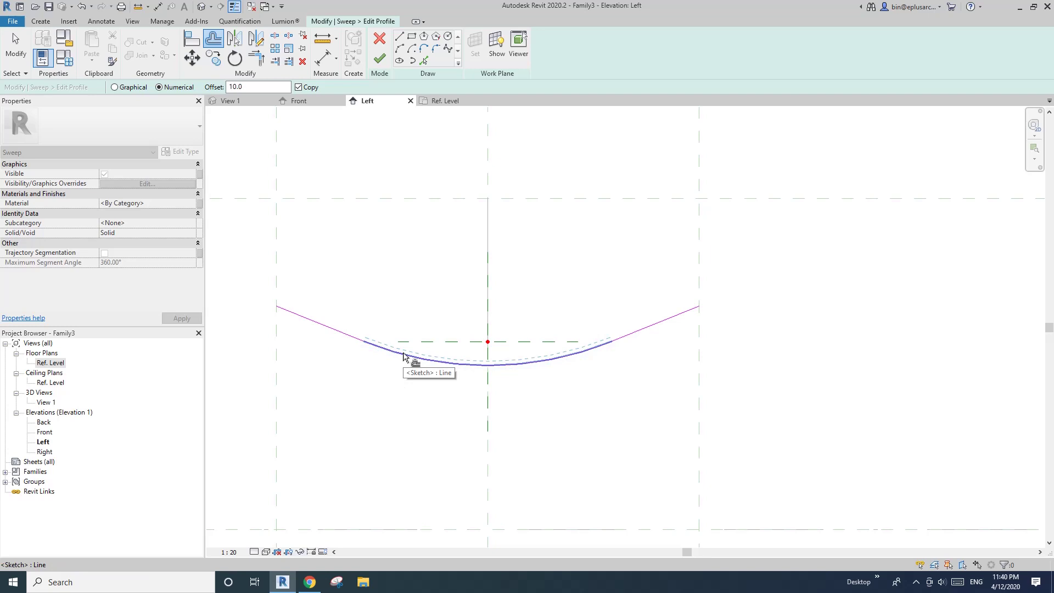
key("Tab")
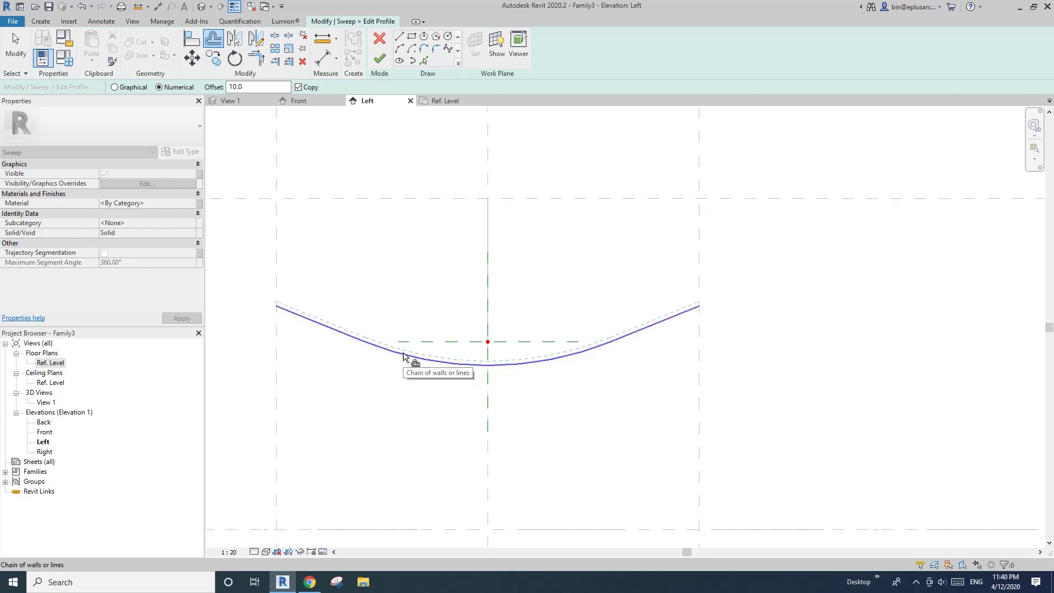
left_click(403, 355)
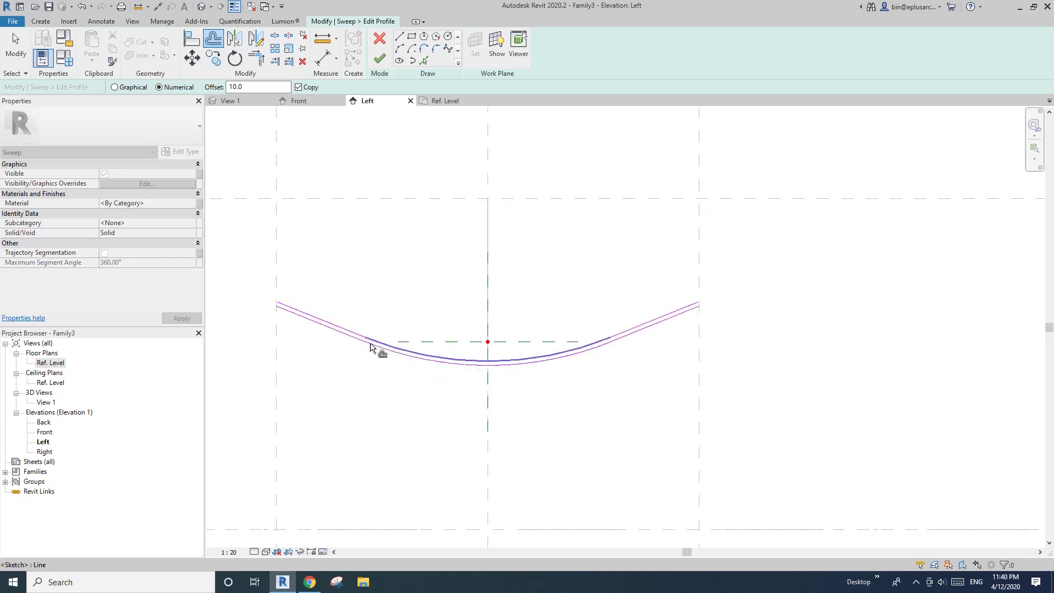
Close both ends of the profile with short lines connecting the original curve to its offset copy
scroll(371, 346, "up", 5)
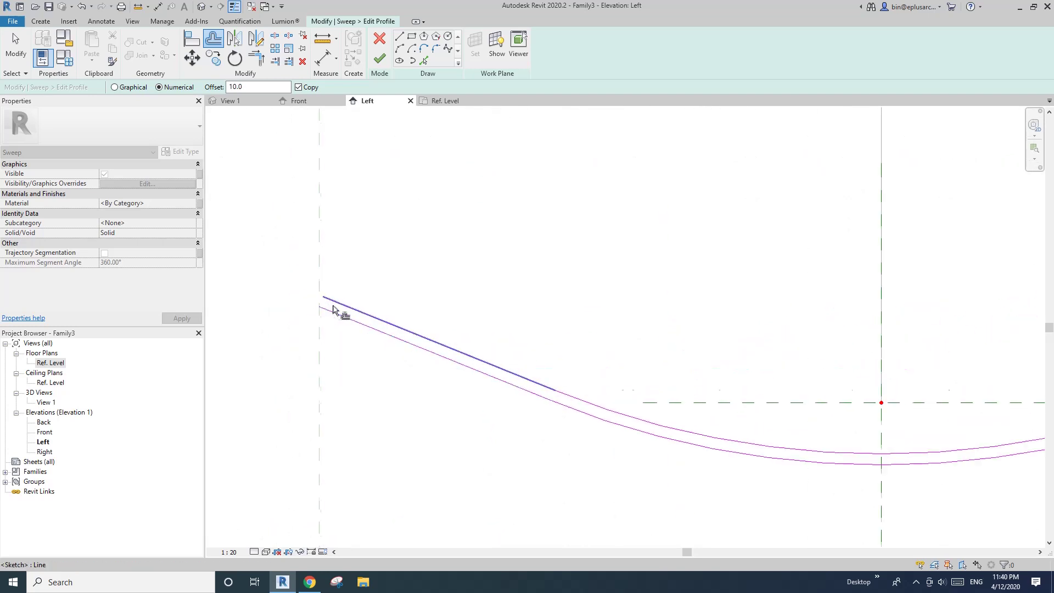
scroll(333, 309, "up", 1)
left_click(398, 37)
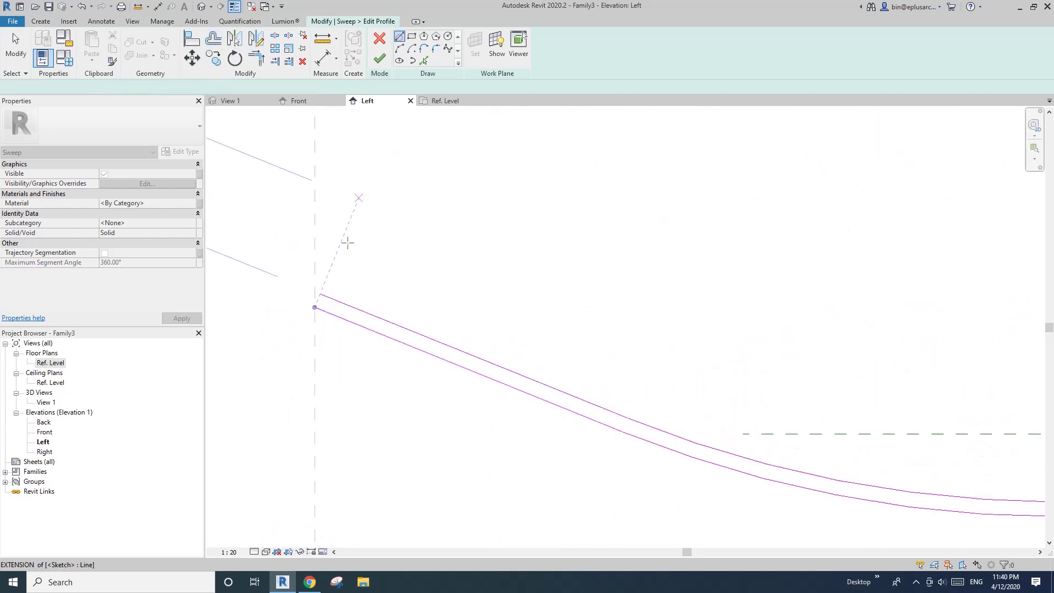
left_click(321, 296)
left_click(314, 306)
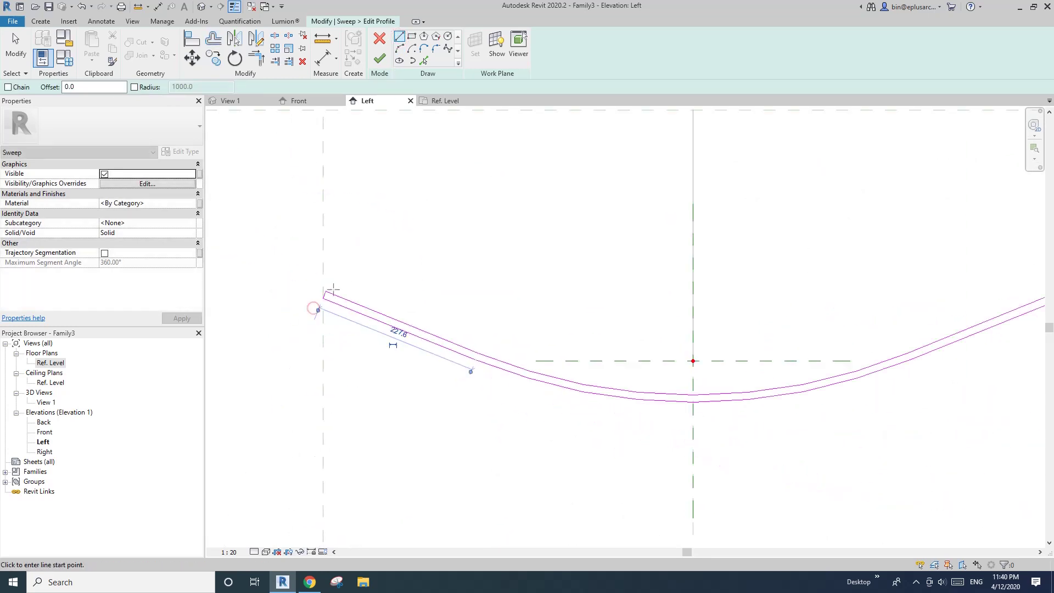
scroll(472, 367, "down", 3)
scroll(529, 288, "up", 3)
scroll(529, 288, "up", 1)
left_click(464, 266)
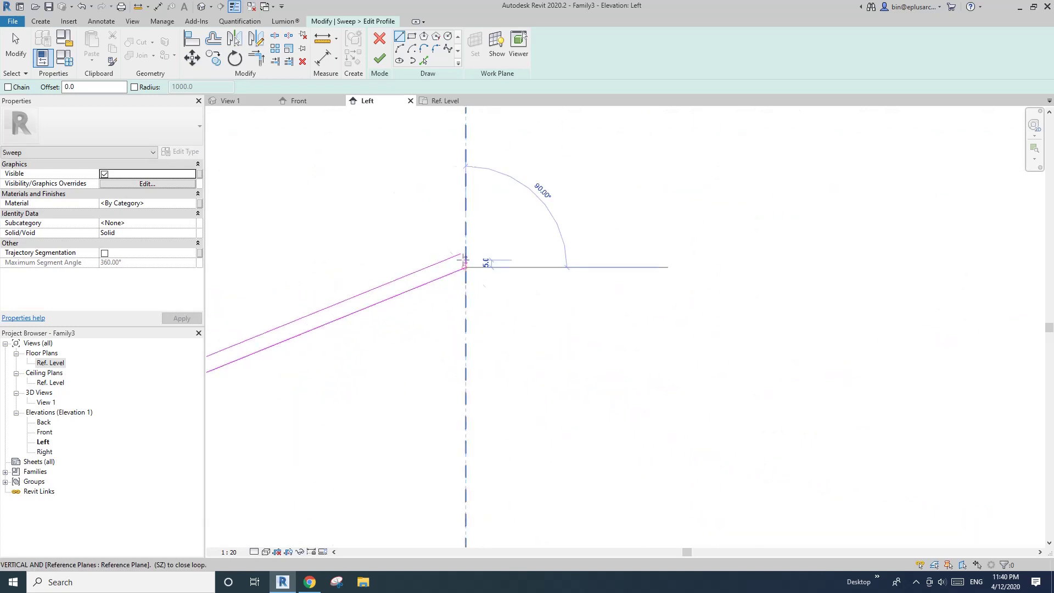
left_click(460, 255)
scroll(494, 285, "down", 3)
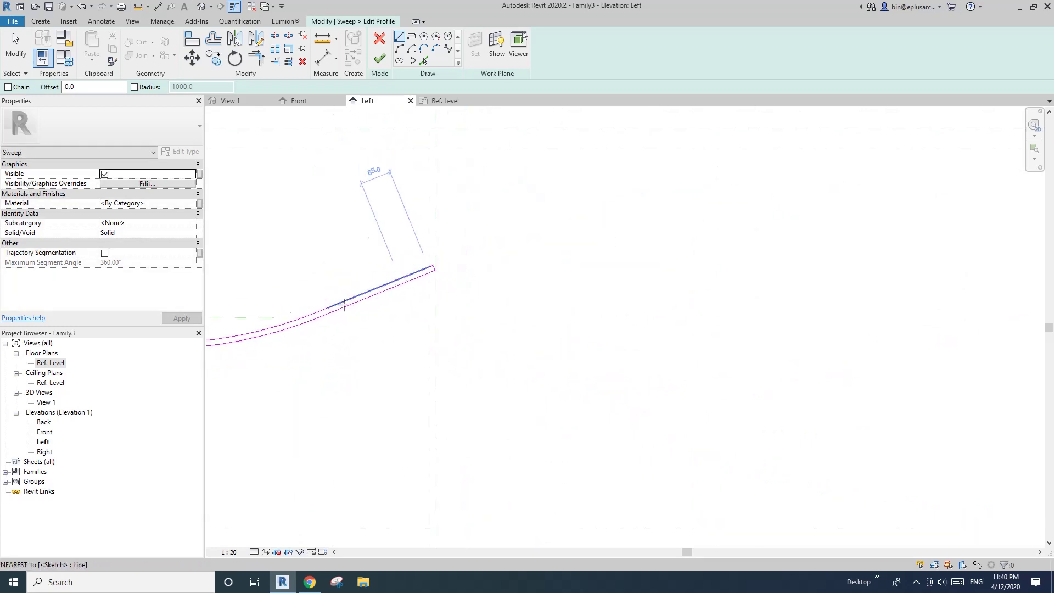
Finish the profile sketch and the sweep, and view the hammock body in the 3D view
left_click(380, 60)
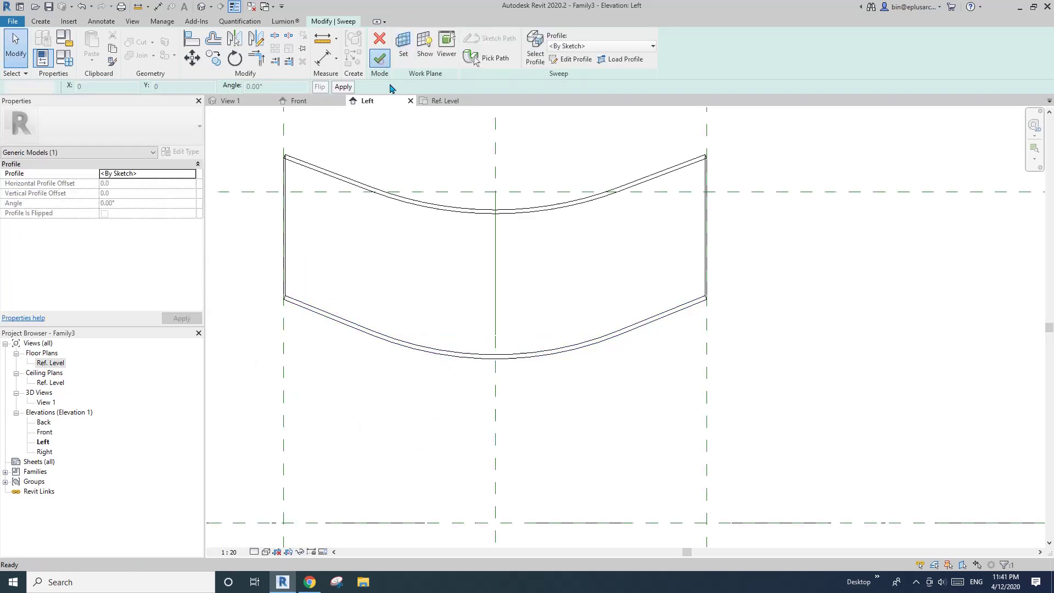
left_click(380, 60)
left_click(203, 7)
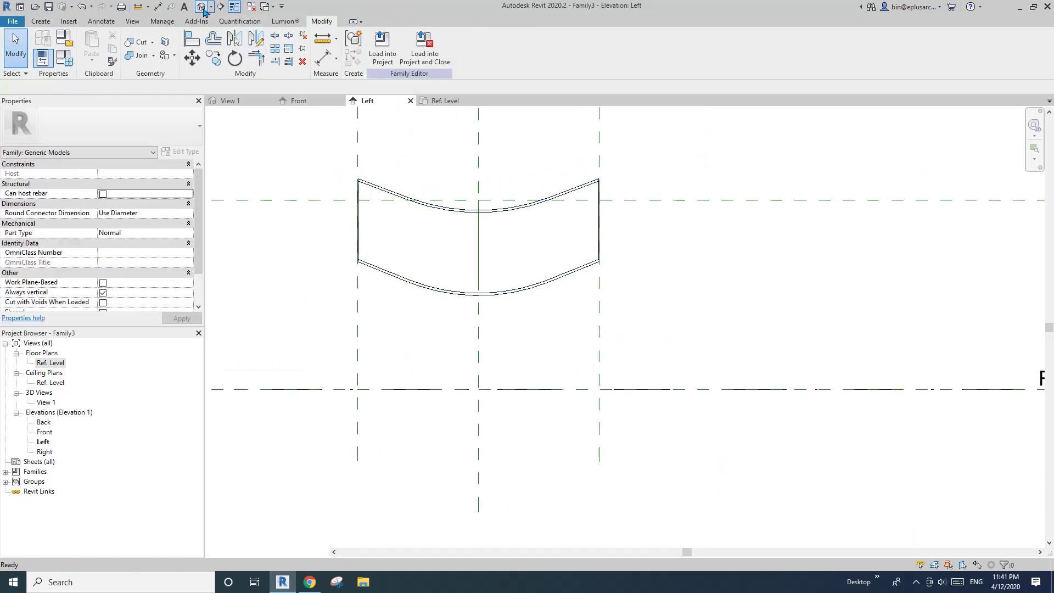
middle_click_drag(525, 199, 459, 352, "shift")
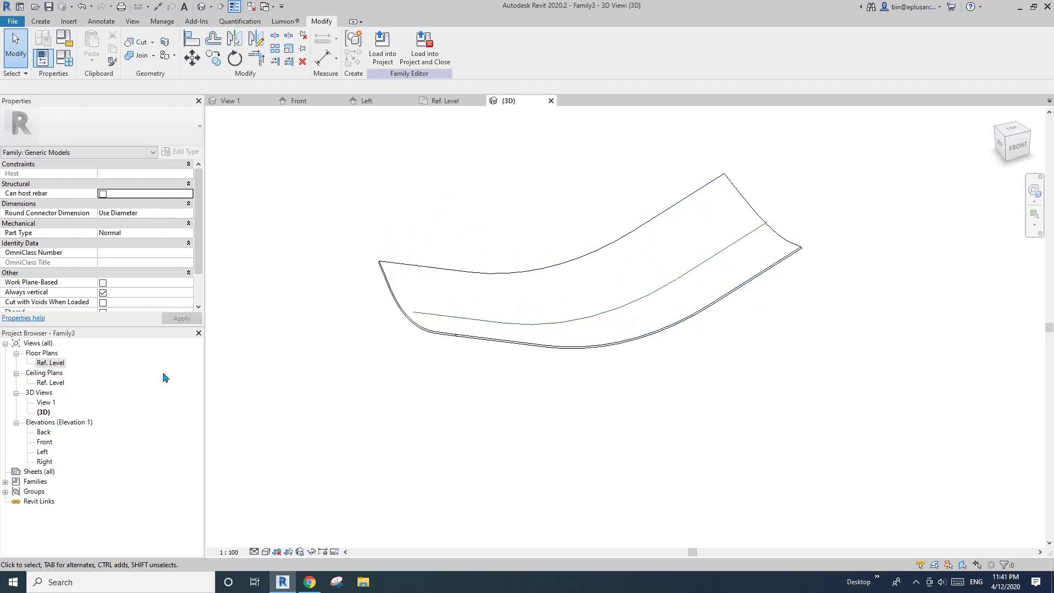
Start a void extrusion in the Ref. Level plan and sketch a line about 840 mm long at 22° from the centerline's left end
double_click(54, 363)
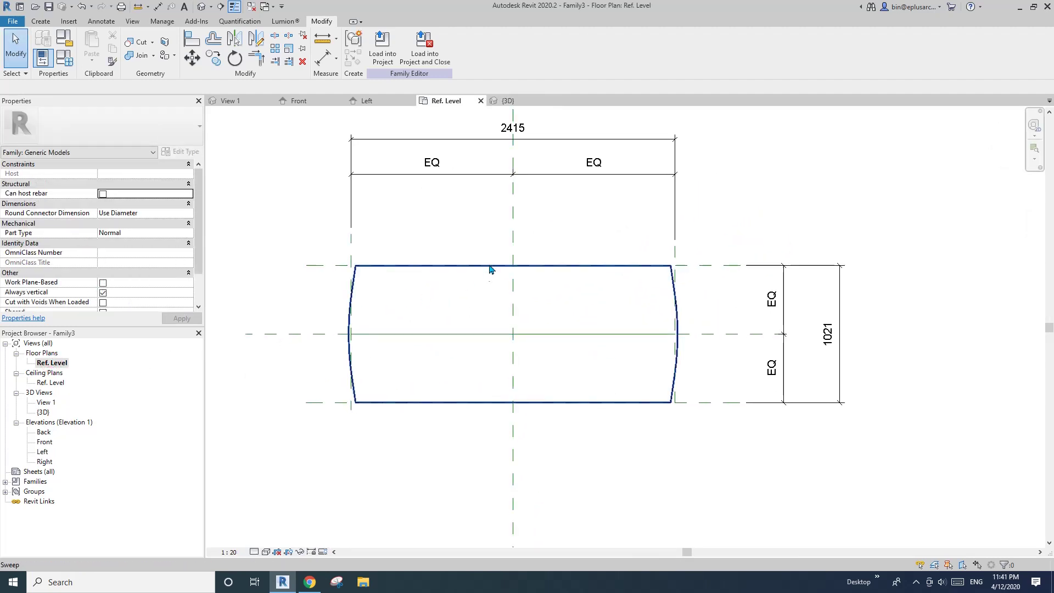
middle_click_drag(493, 345, 513, 347)
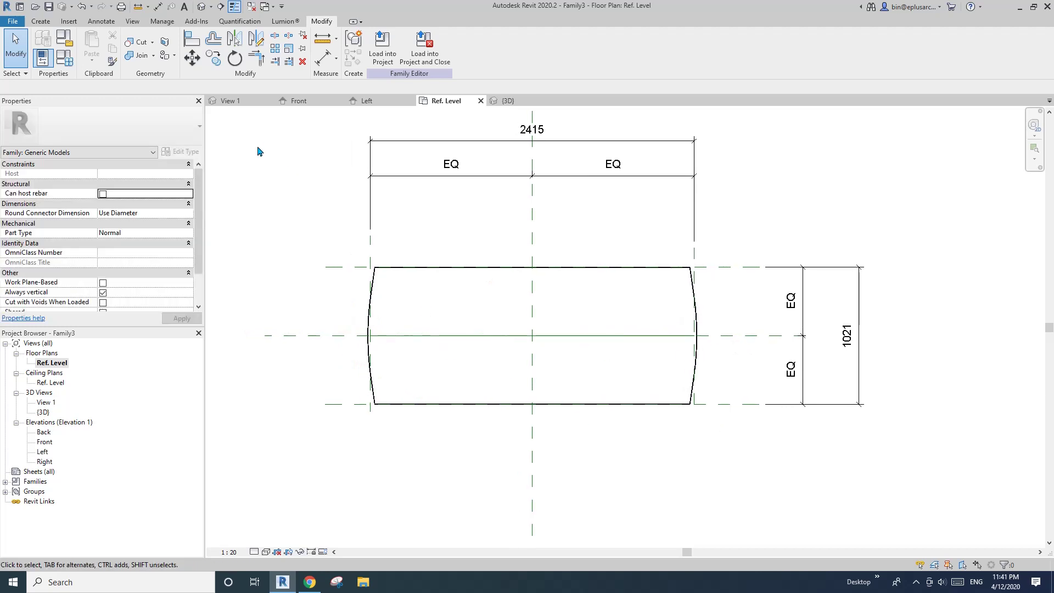
left_click(41, 22)
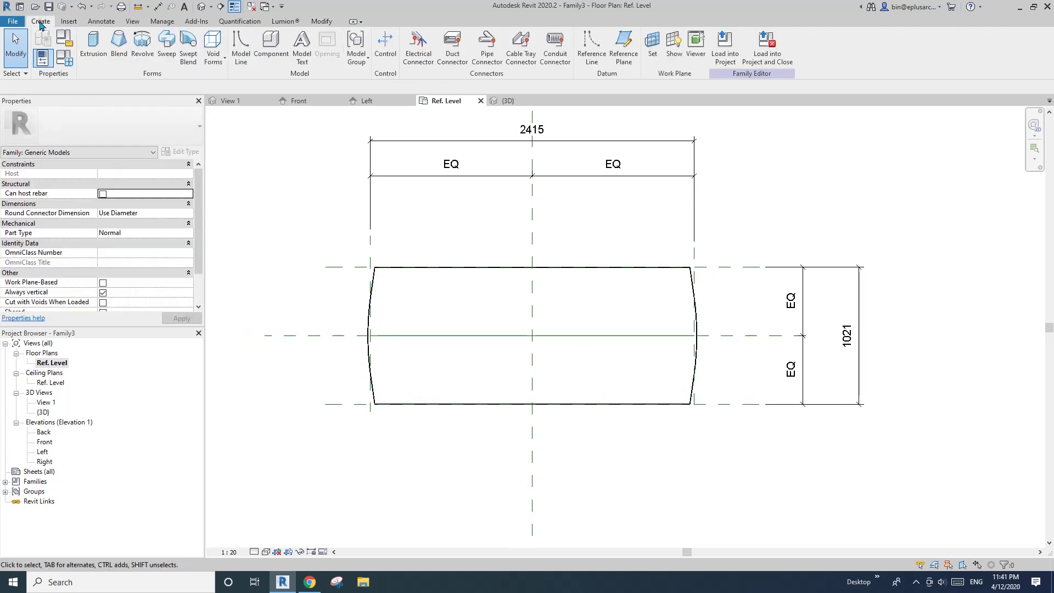
left_click(213, 55)
left_click(248, 82)
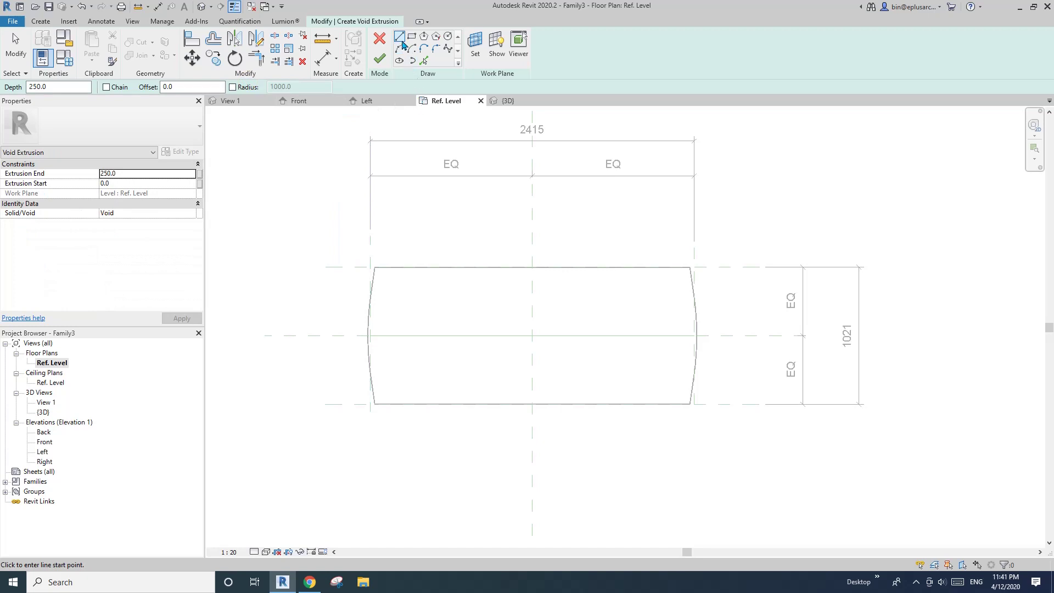
left_click(370, 335)
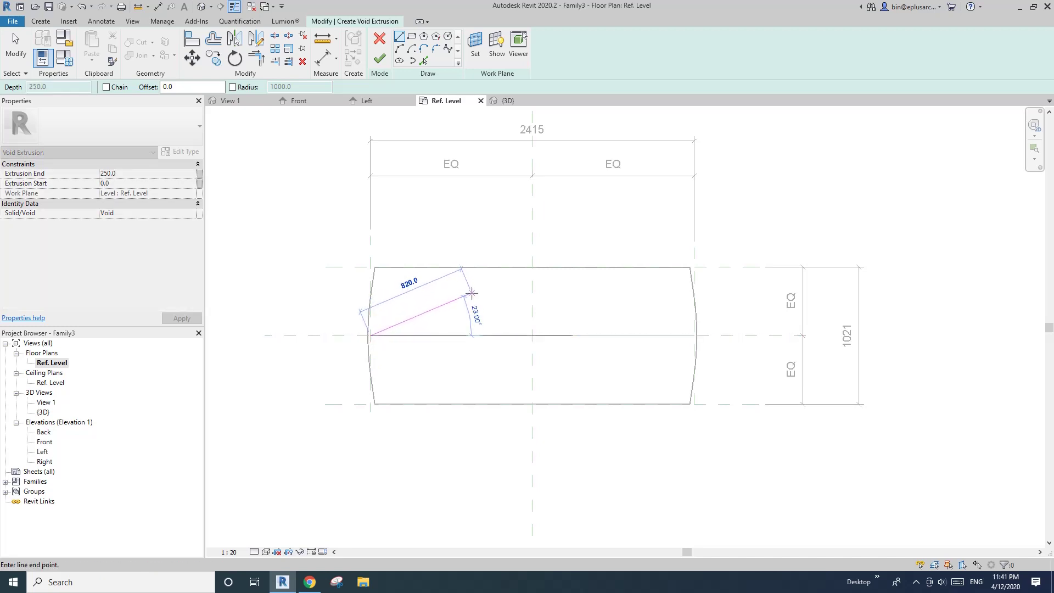
left_click(474, 293)
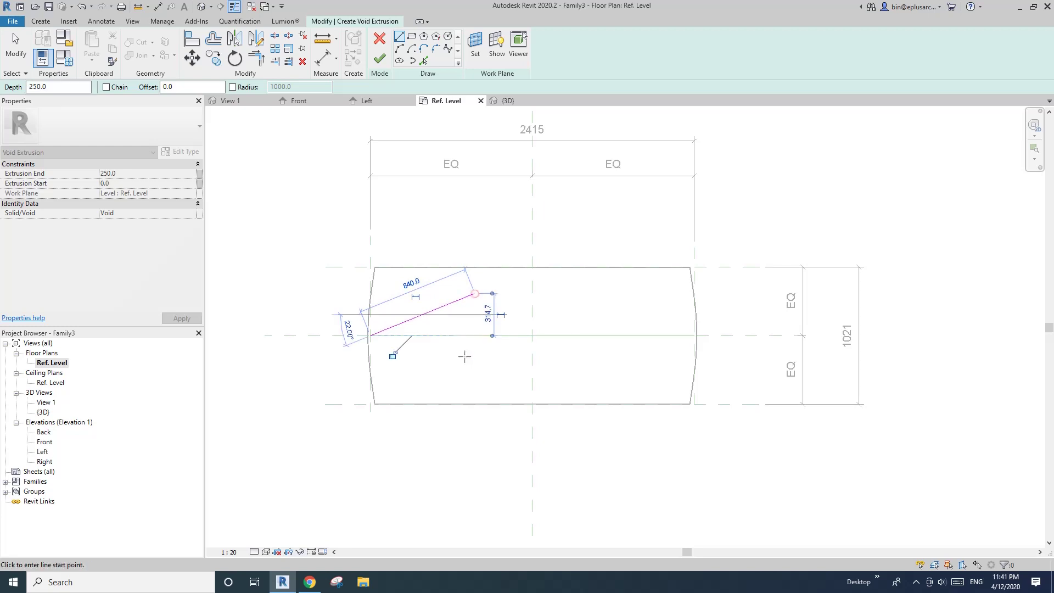
key("Escape")
key("Escape")
Mirror a copy of the sloping void sketch line about the Center (Left/Right) reference plane
left_click(455, 304)
middle_click_drag(454, 305, 431, 294)
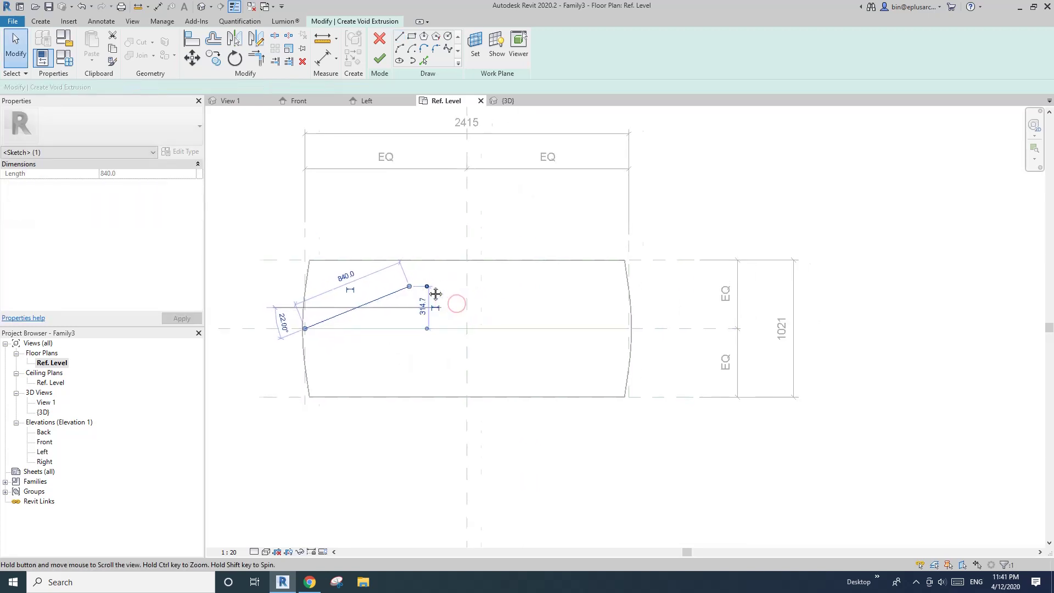
key("m")
key("m")
left_click(467, 210)
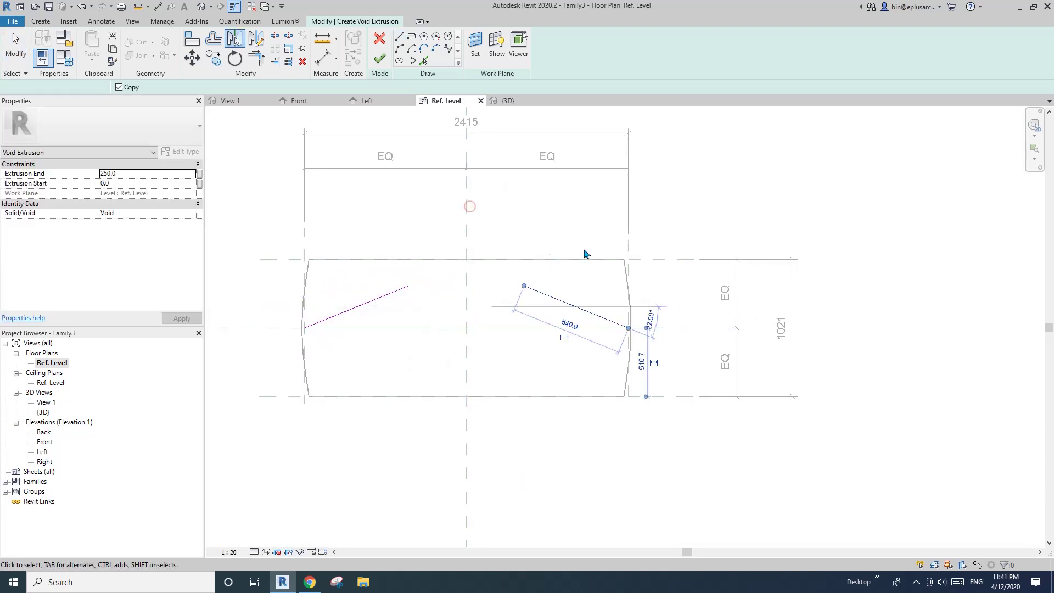
Join the two sloping void sketch lines with a fillet arc across the hammock's center
left_click(437, 52)
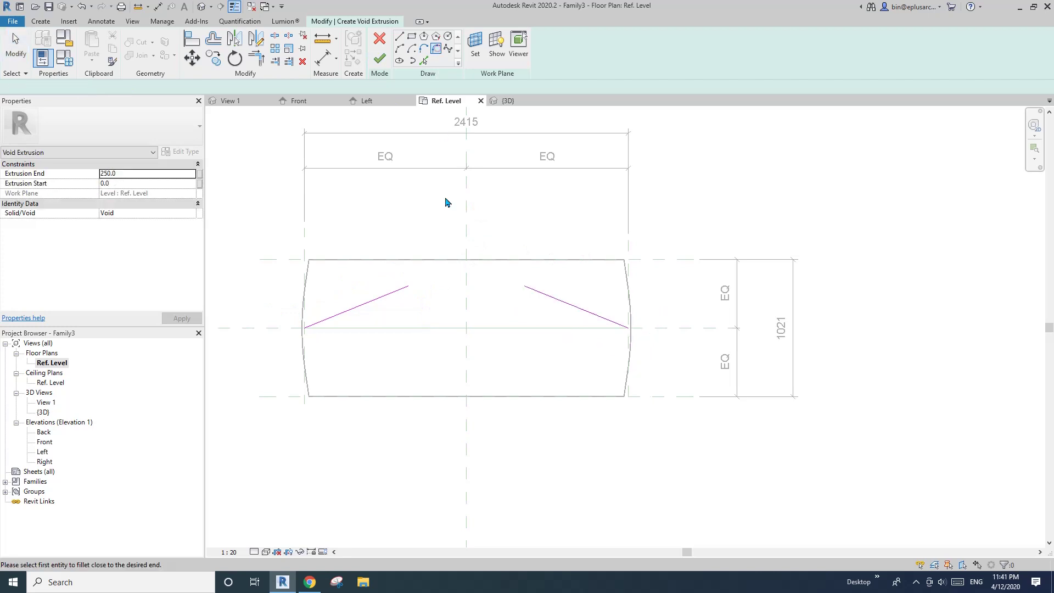
left_click(402, 289)
left_click(540, 294)
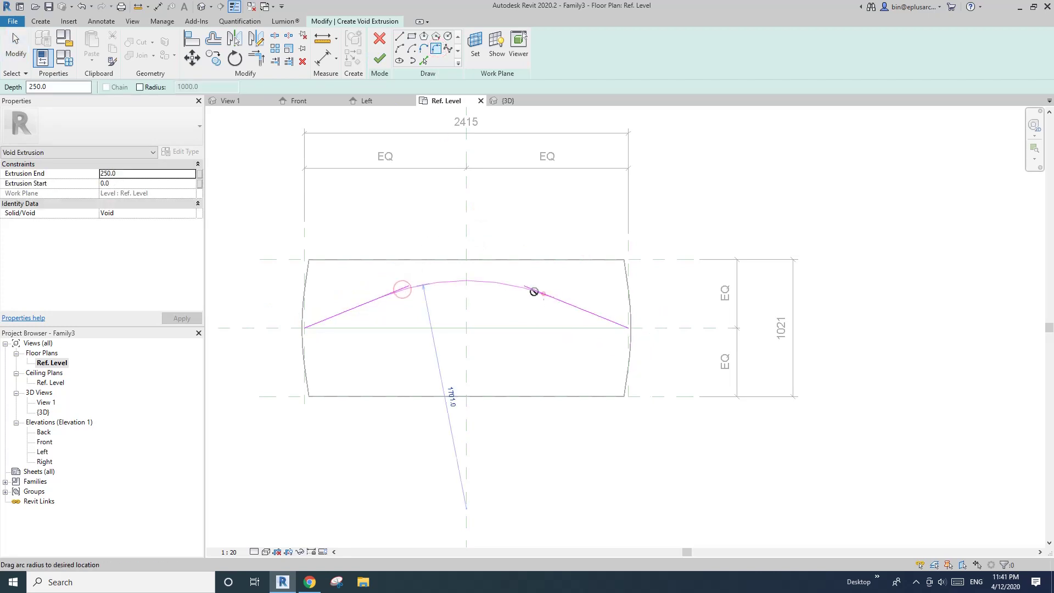
left_click(485, 279)
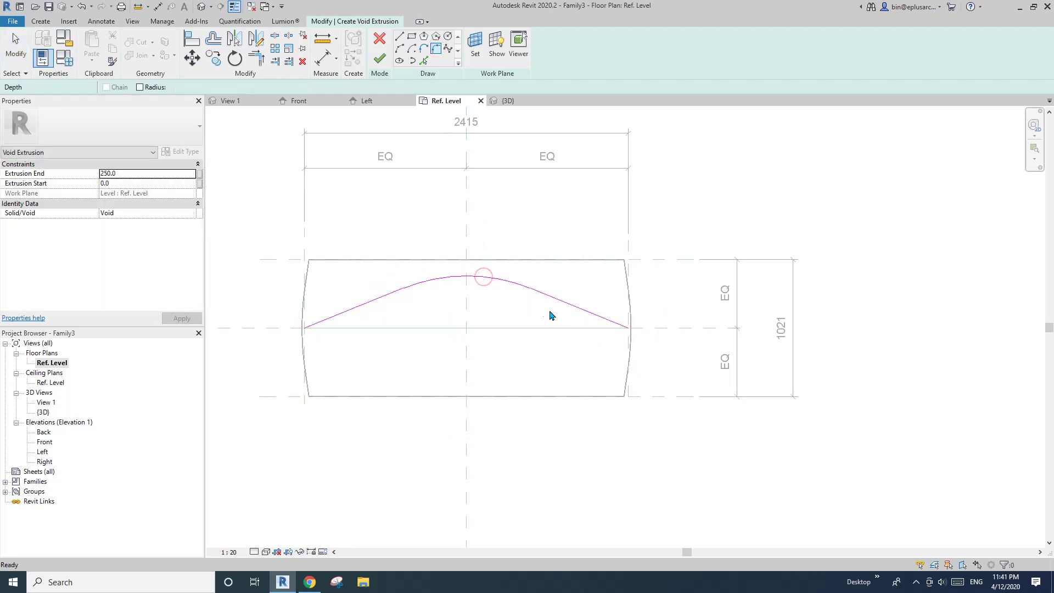
key("Escape")
Mirror a copy of the connected lines and arc about the horizontal center reference plane to form a closed leaf-shaped outline
left_click(560, 308)
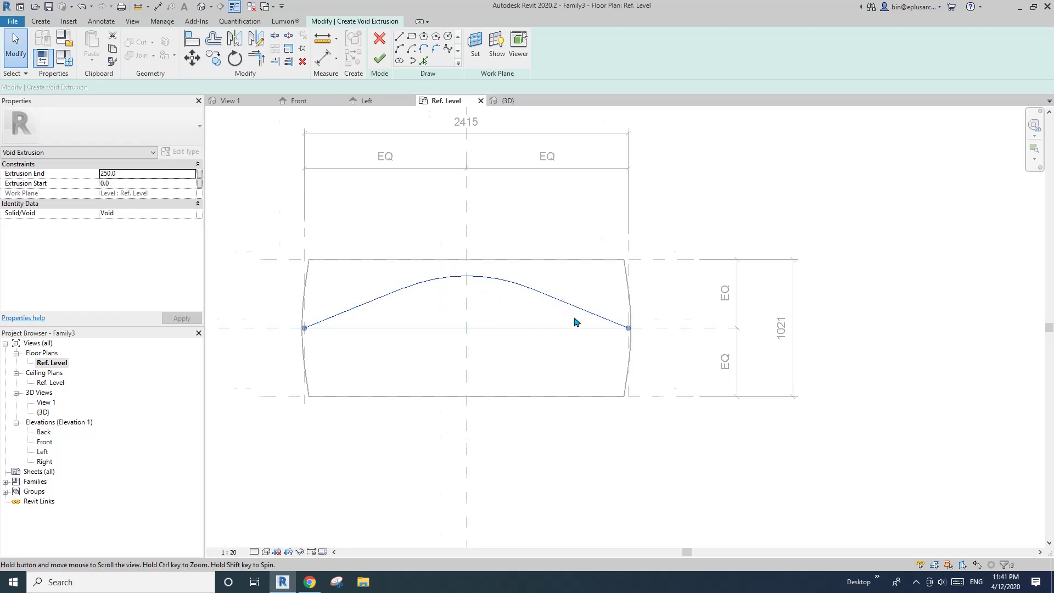
middle_click_drag(576, 317, 522, 301)
key("m")
key("m")
left_click(651, 315)
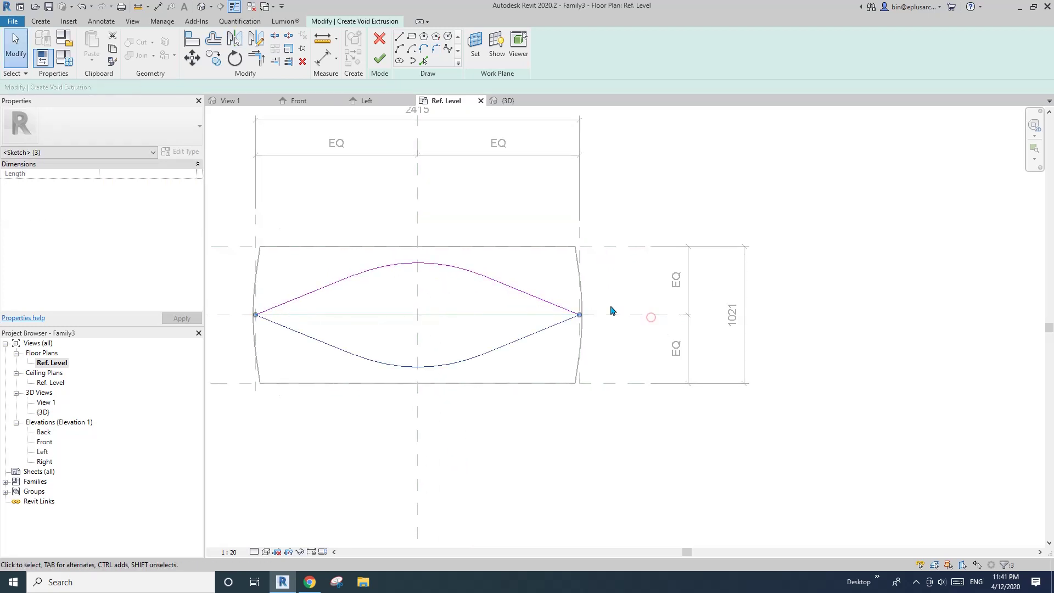
Sketch a rectangle about 3020 by 1560 mm around the leaf-shaped outline and the hammock body, and finish the void extrusion
scroll(393, 236, "down", 1)
middle_click_drag(393, 236, 492, 241)
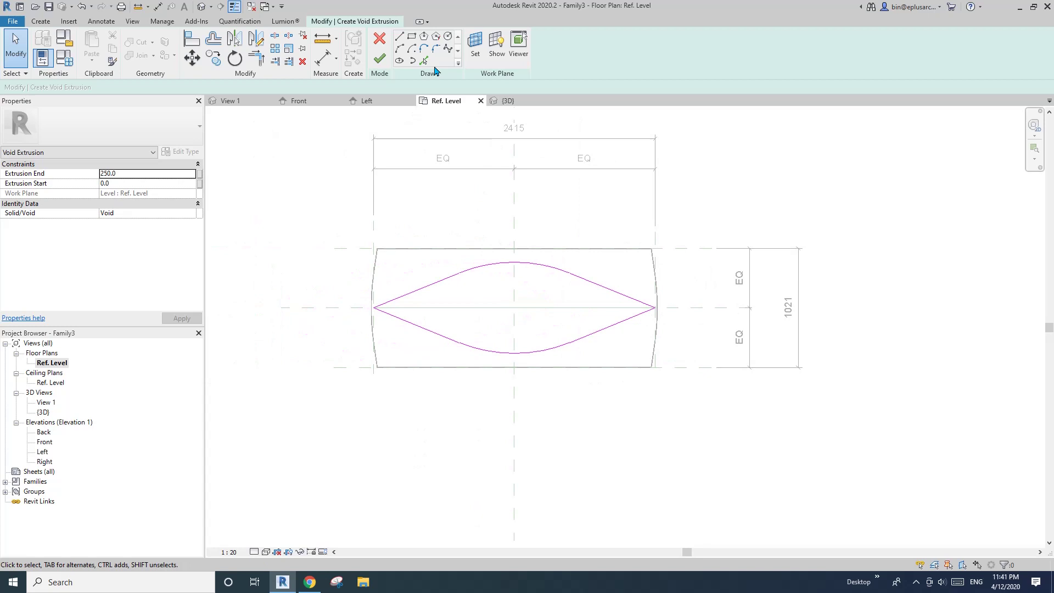
left_click(412, 37)
left_click(336, 216)
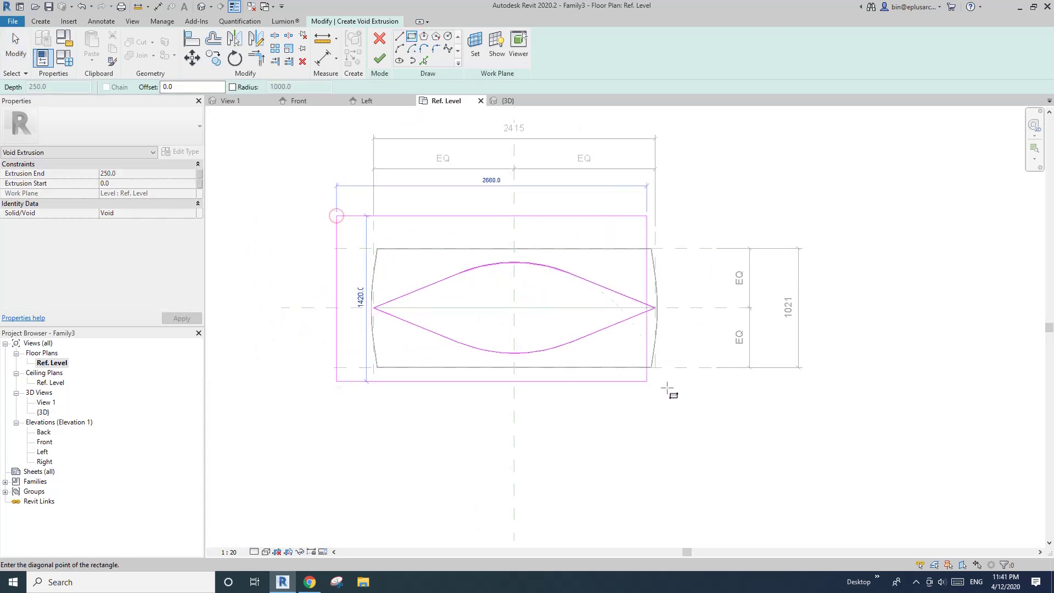
left_click(688, 397)
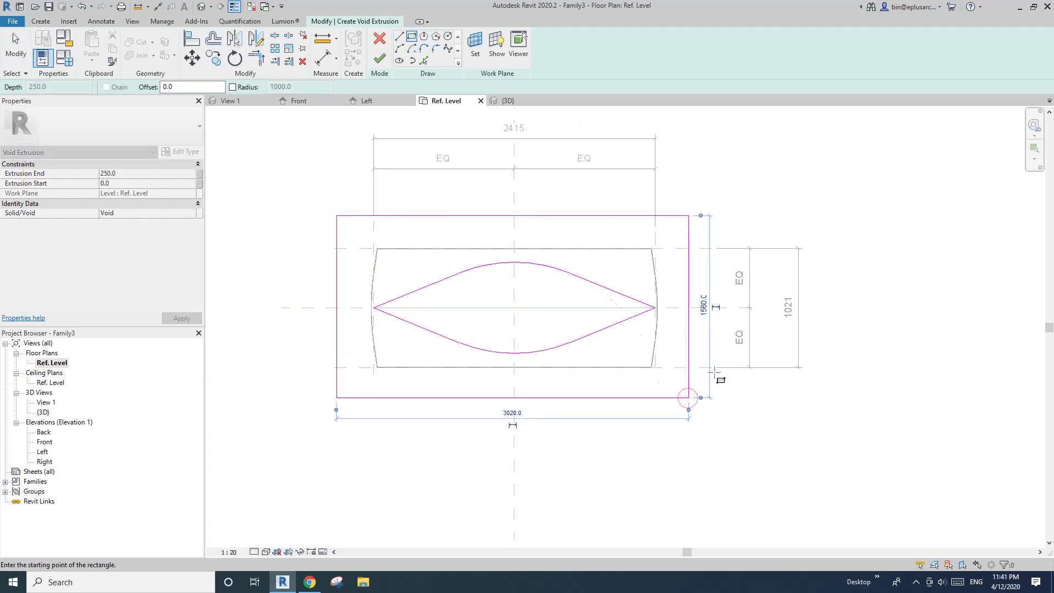
key("Escape")
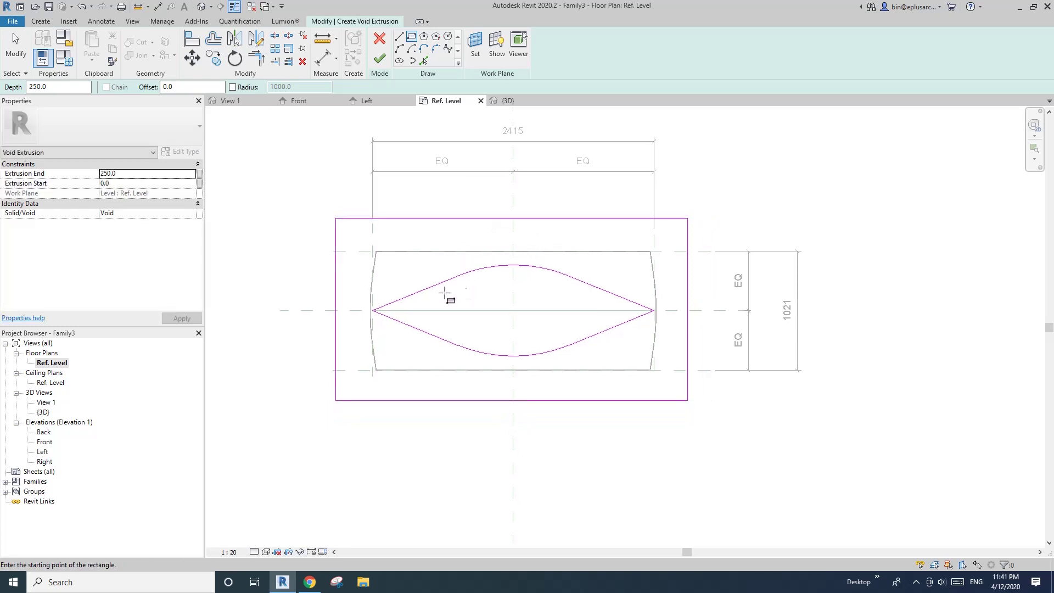
key("Escape")
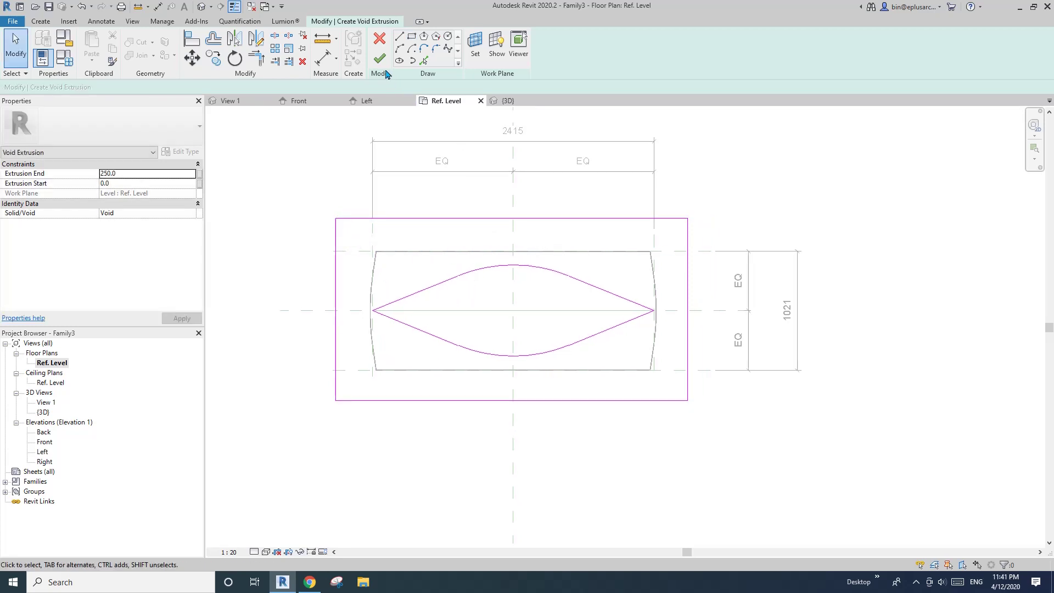
left_click(380, 58)
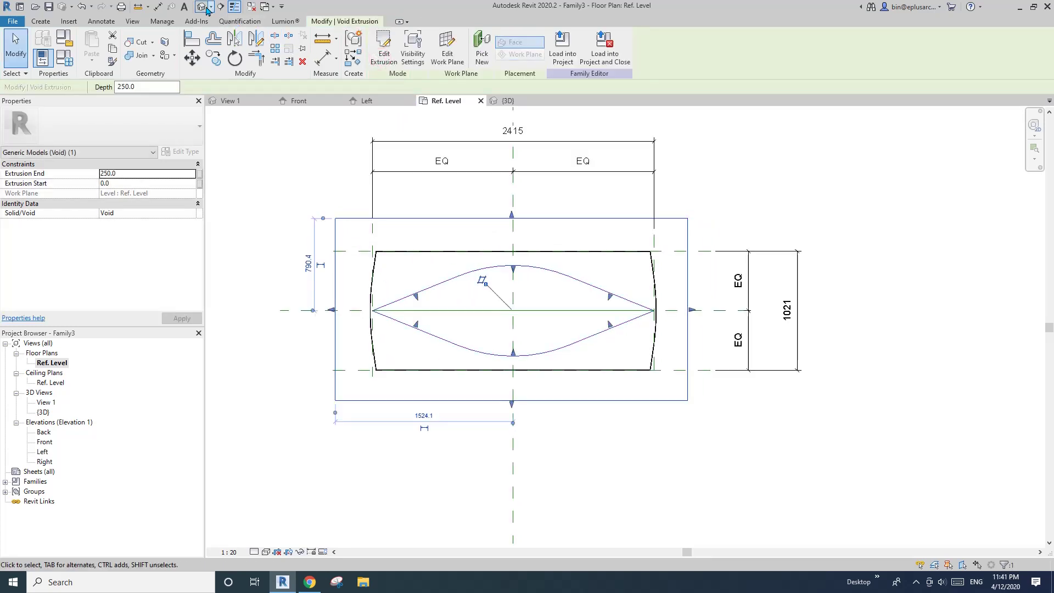
In the 3D view, stretch the void extrusion's upper face upward until the void passes completely through the hammock body
left_click(202, 7)
middle_click_drag(586, 313, 687, 312, "shift")
left_click(756, 335)
left_click(736, 299)
middle_click_drag(715, 357, 668, 353, "shift")
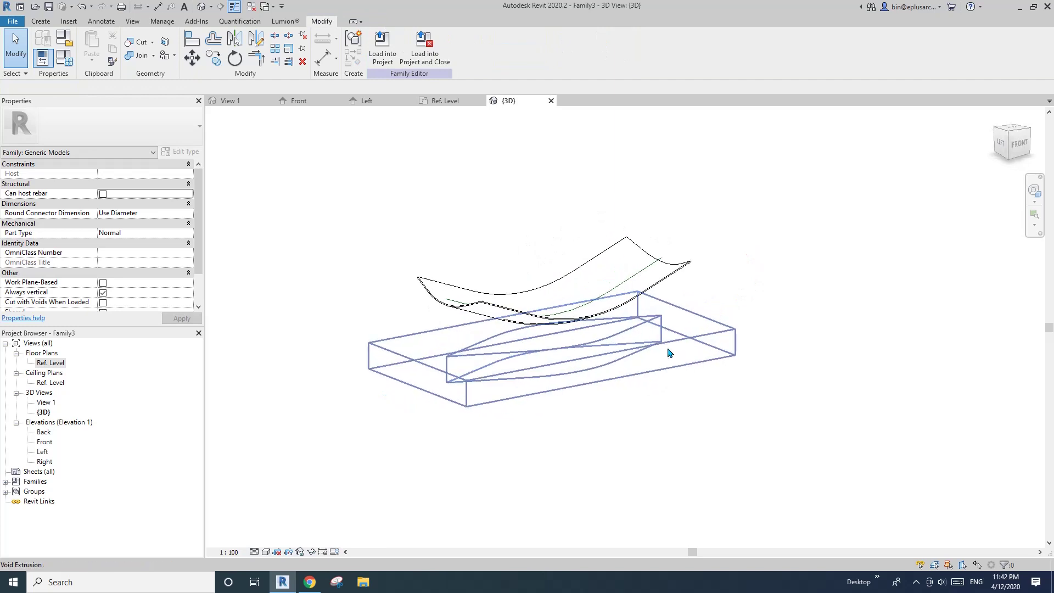
left_click(713, 336)
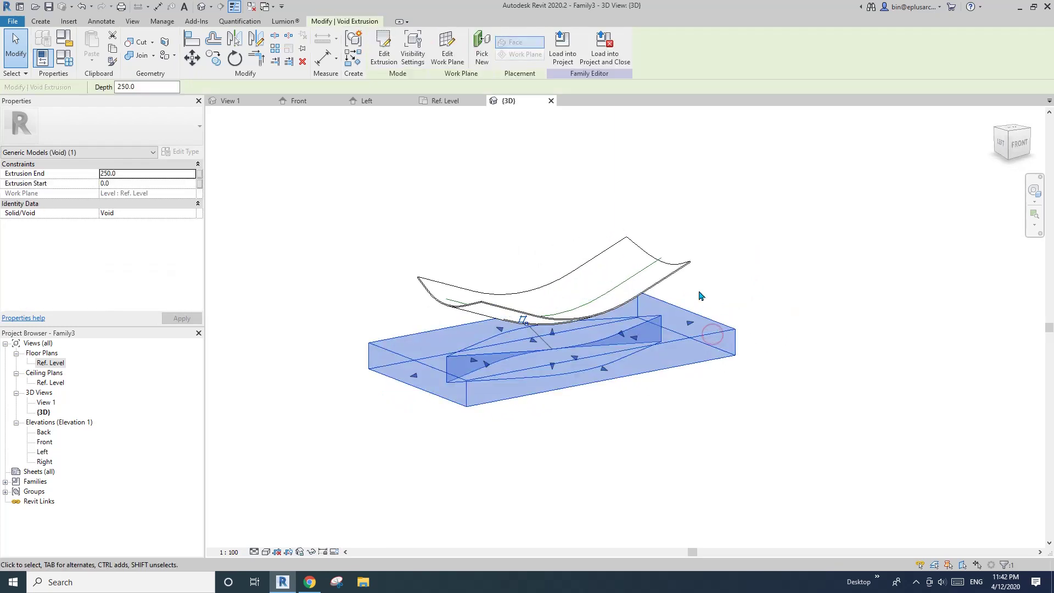
left_click(708, 321)
left_click(689, 346)
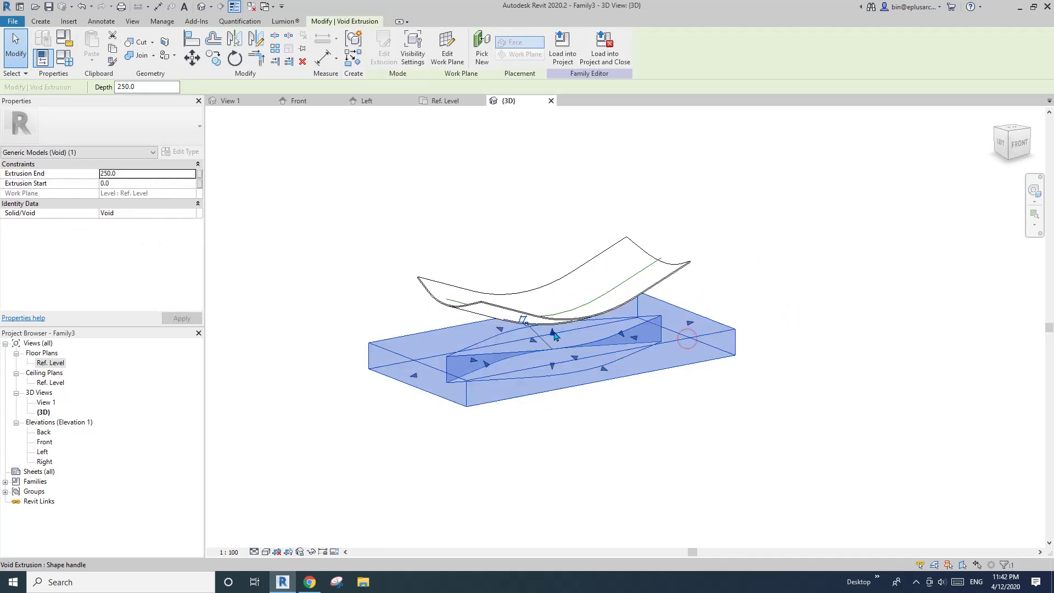
left_click_drag(552, 332, 565, 222)
left_click(798, 257)
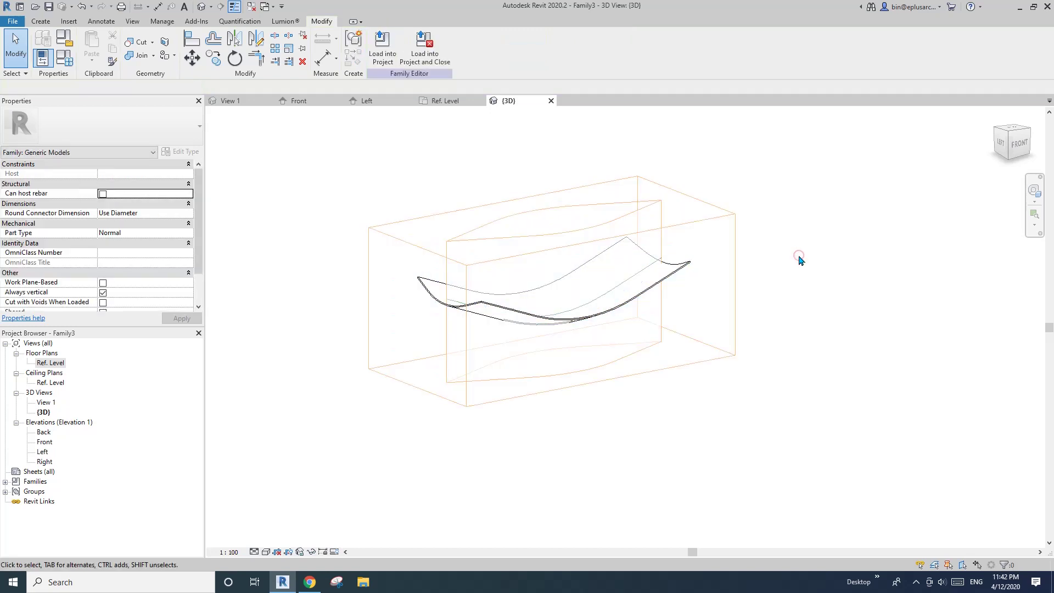
Cut the swept hammock body with the void extrusion
middle_click_drag(799, 255, 595, 308, "shift")
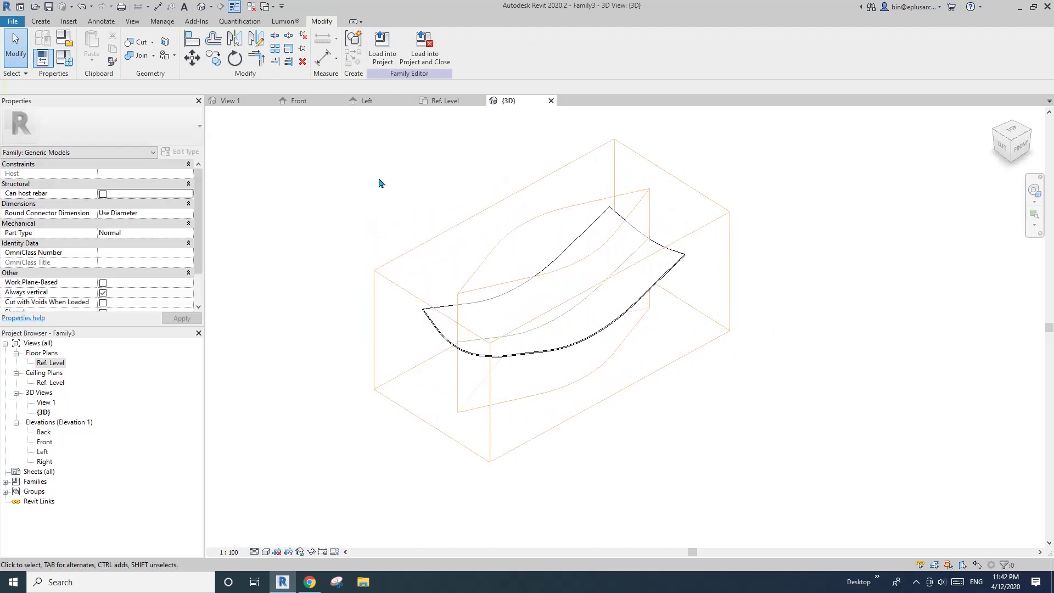
left_click(132, 45)
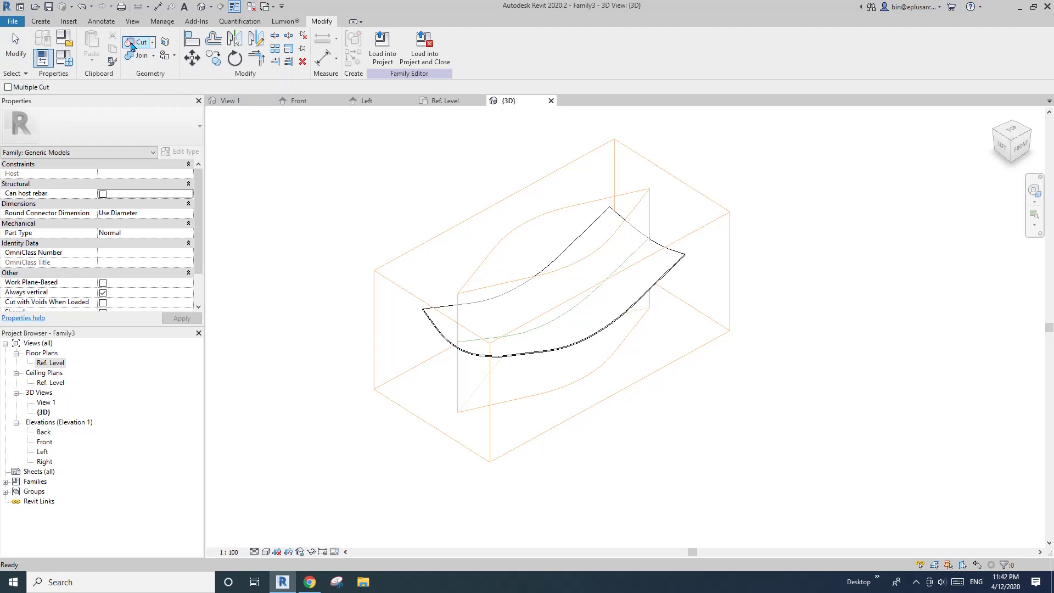
left_click(682, 265)
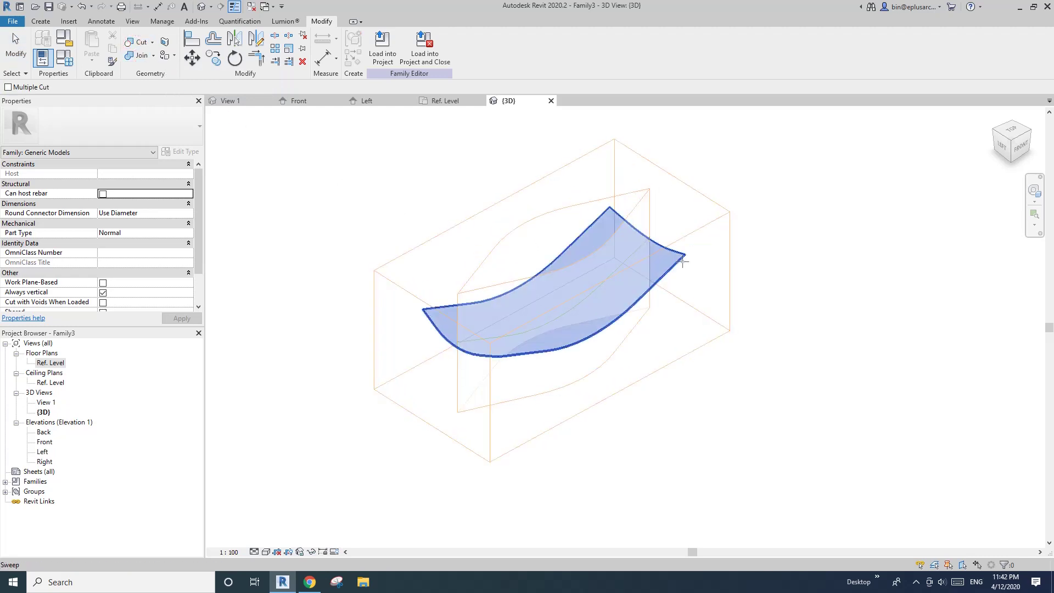
left_click(716, 224)
key("Escape")
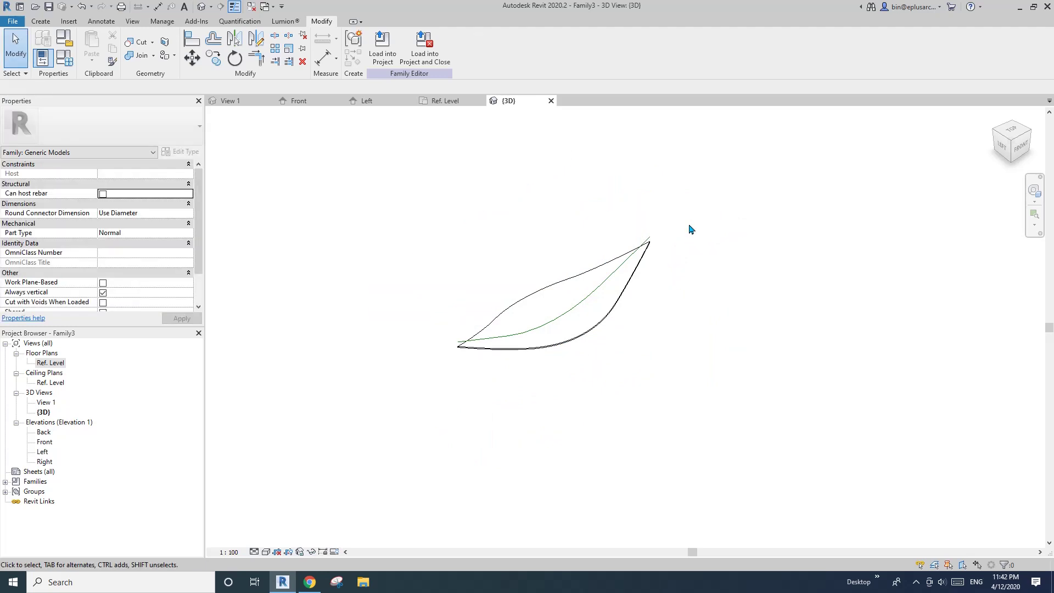
Compare the trimmed hammock in 3D with the hammock photos in Chrome, examining the shape of the curved stands, and return to Revit
middle_click_drag(695, 228, 541, 373, "shift")
left_click(302, 589)
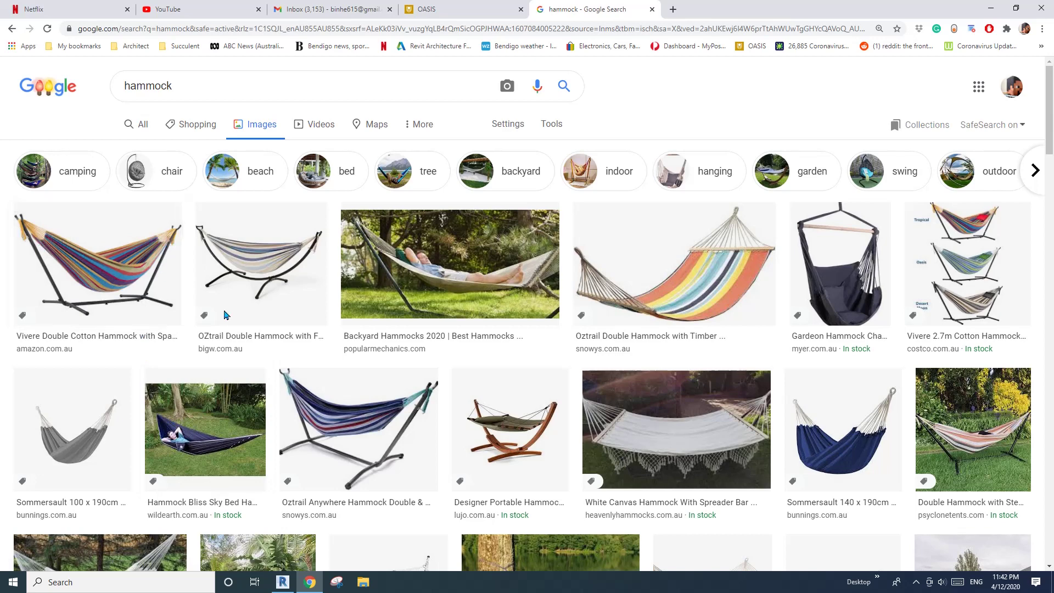
left_click(282, 582)
middle_click_drag(528, 382, 490, 403, "shift")
left_click(310, 582)
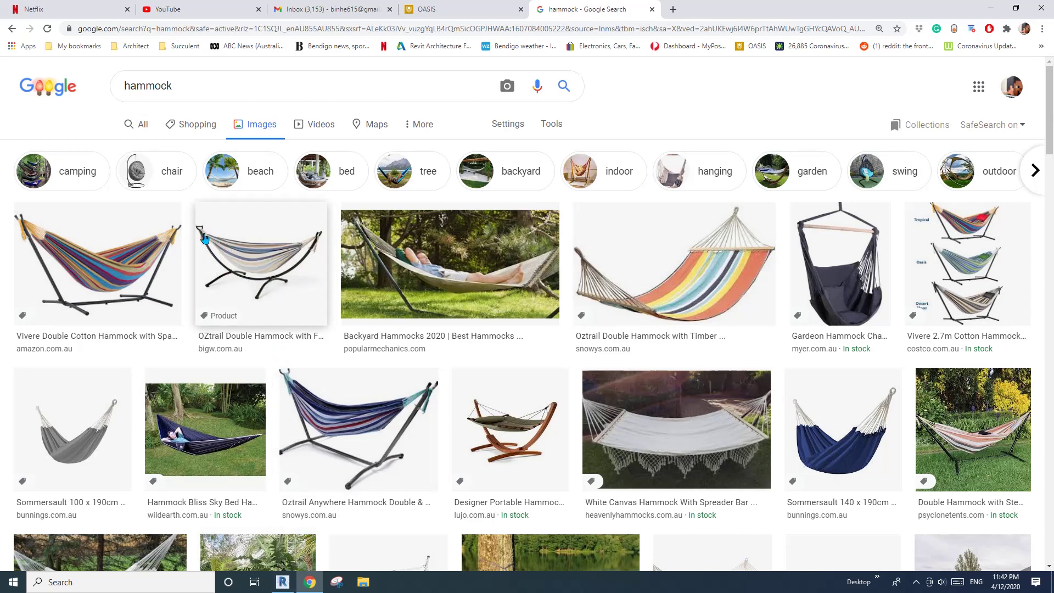
left_click(283, 581)
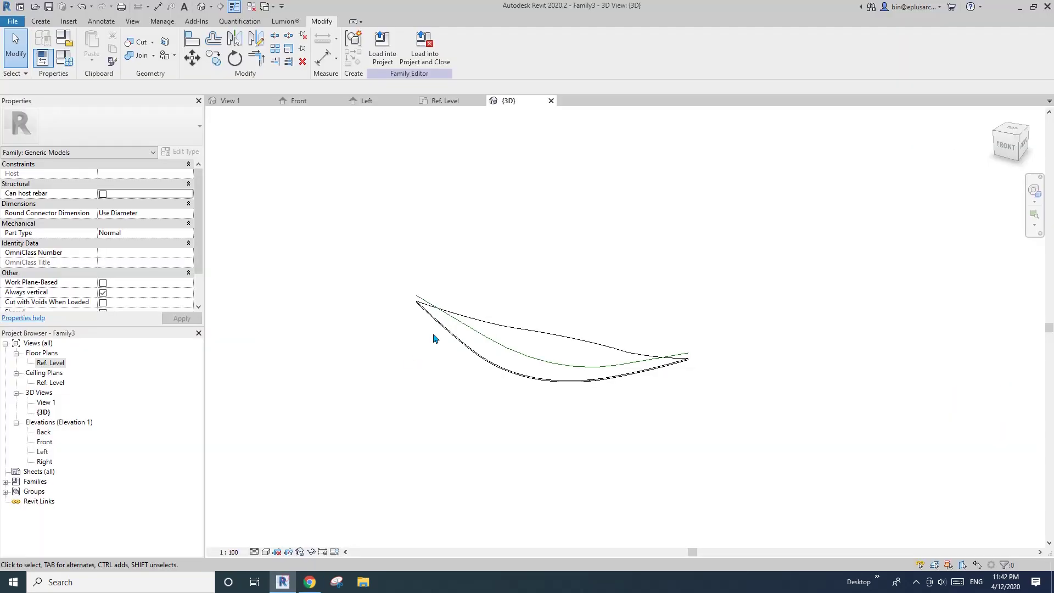
middle_click_drag(532, 354, 538, 379, "shift")
From the Ref. Level plan, set the work plane to the Center (Front/Back) reference plane and open the Front elevation
double_click(52, 363)
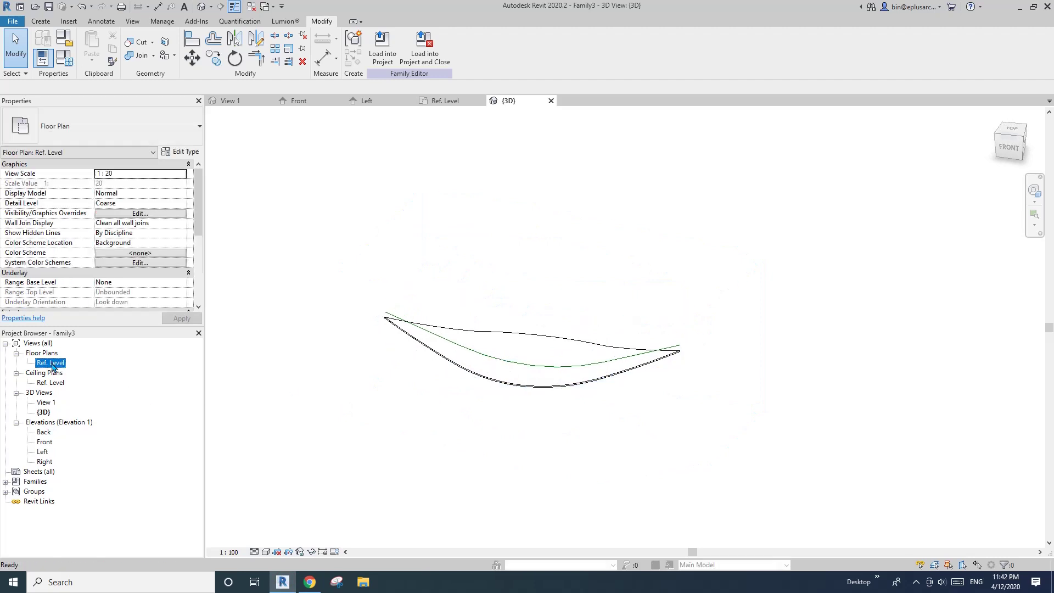
middle_click_drag(352, 372, 346, 376)
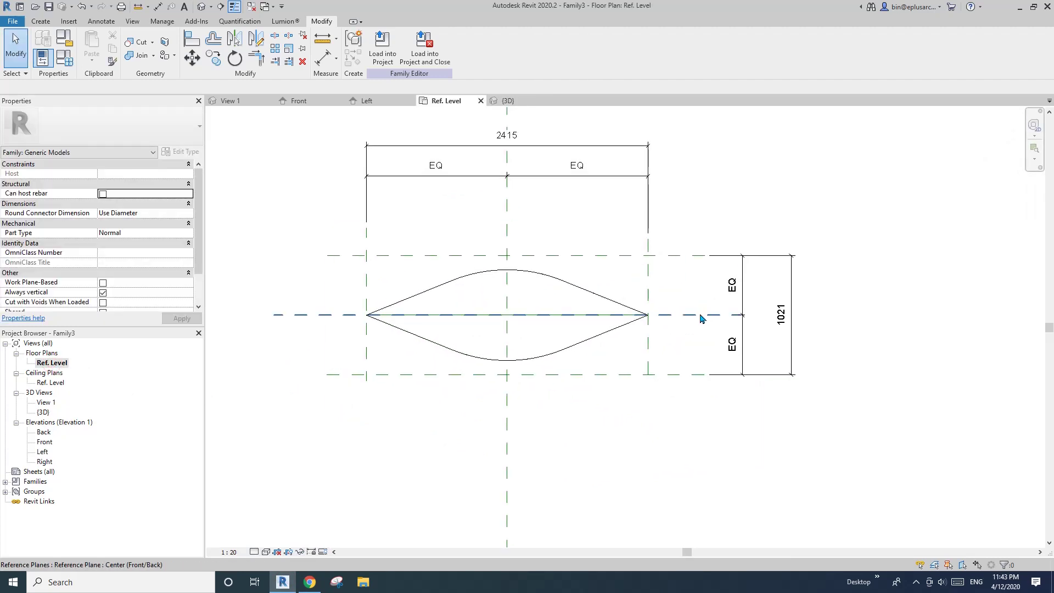
left_click(41, 23)
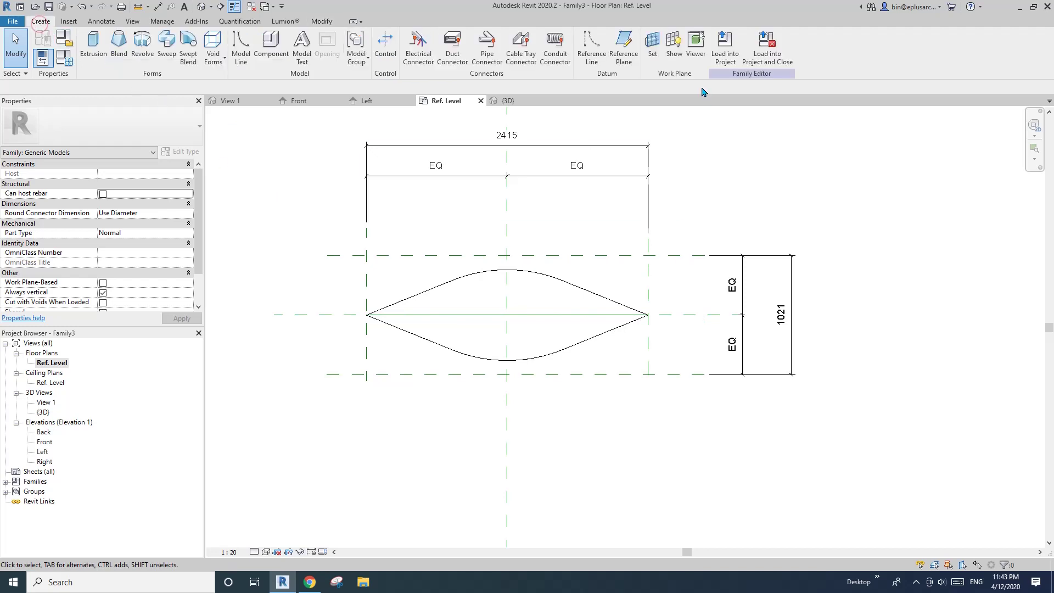
left_click(653, 49)
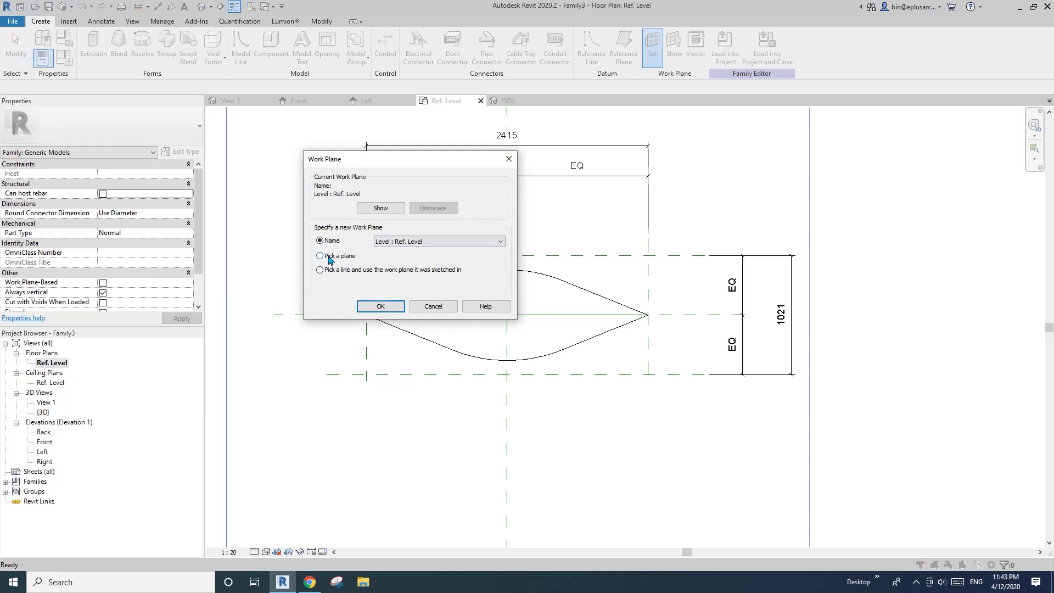
left_click(380, 308)
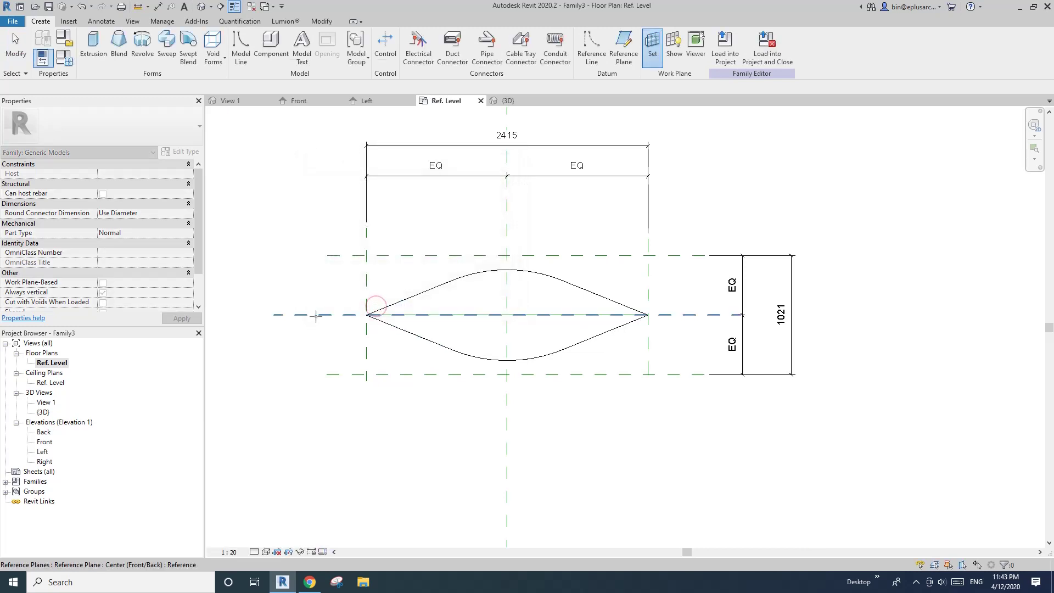
left_click(320, 315)
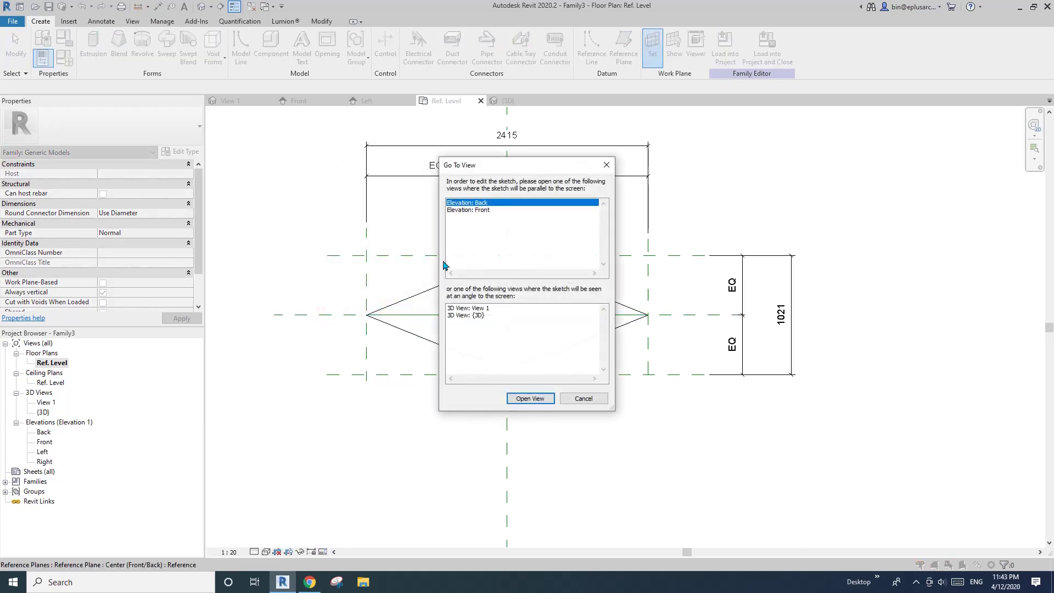
left_click(478, 211)
left_click(529, 398)
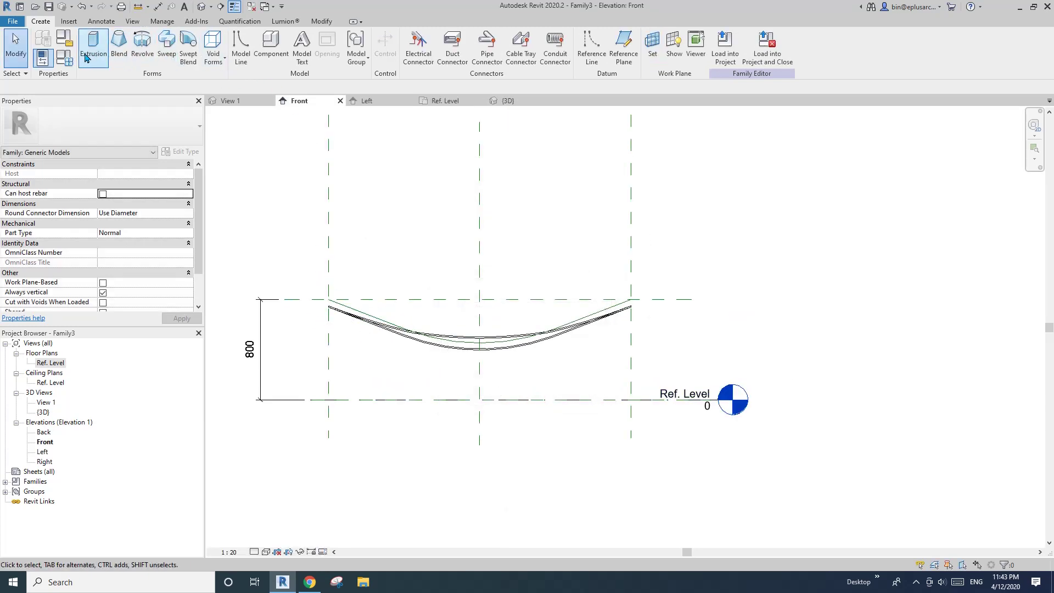
Start a sweep with a sketched path and draw a line about 320 mm long, sloping up and outward from the hammock's left end
left_click(166, 44)
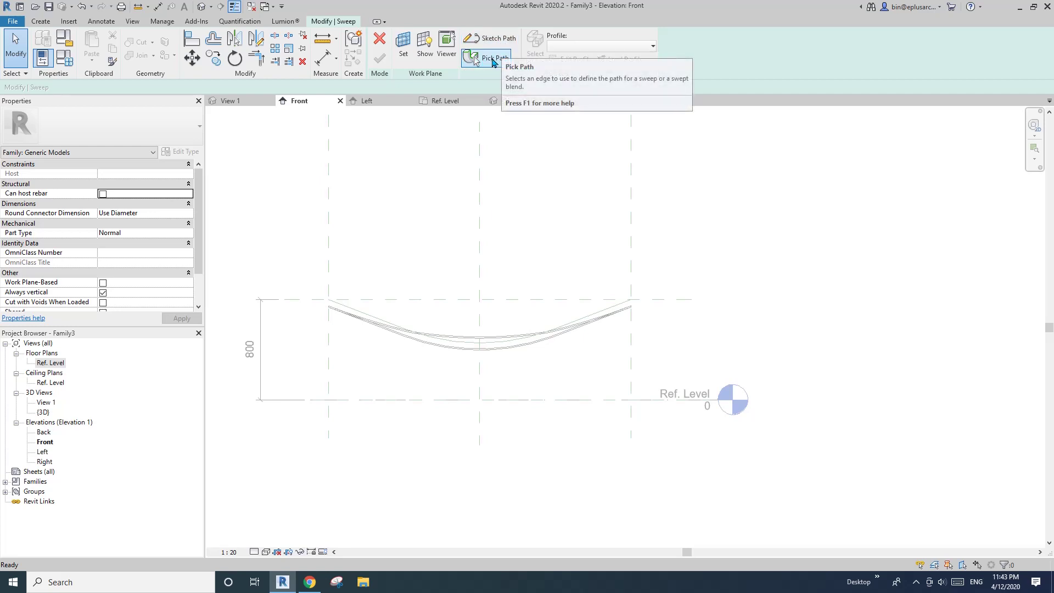
left_click(492, 61)
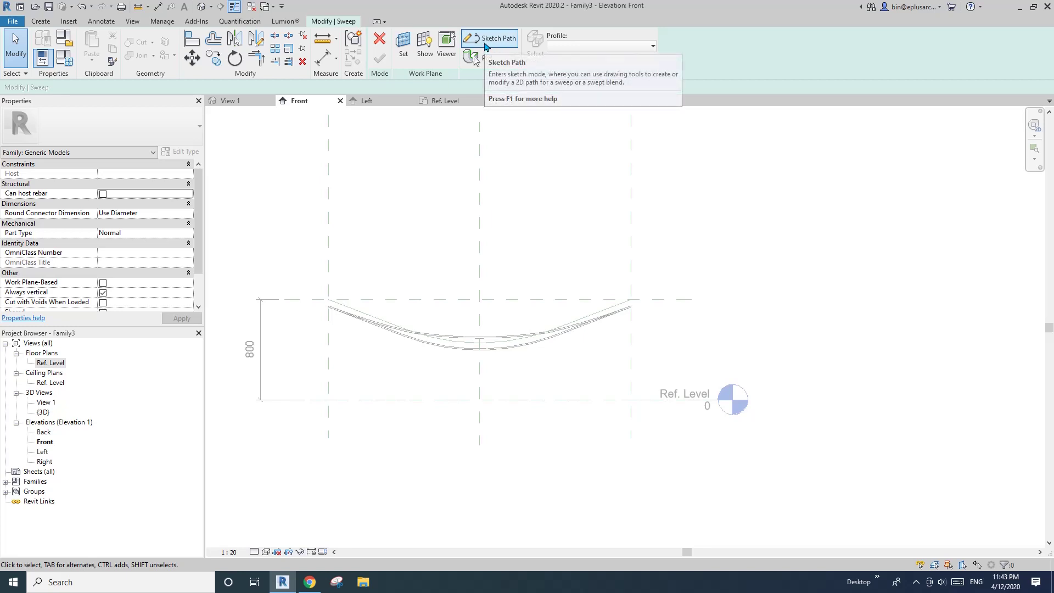
left_click(497, 38)
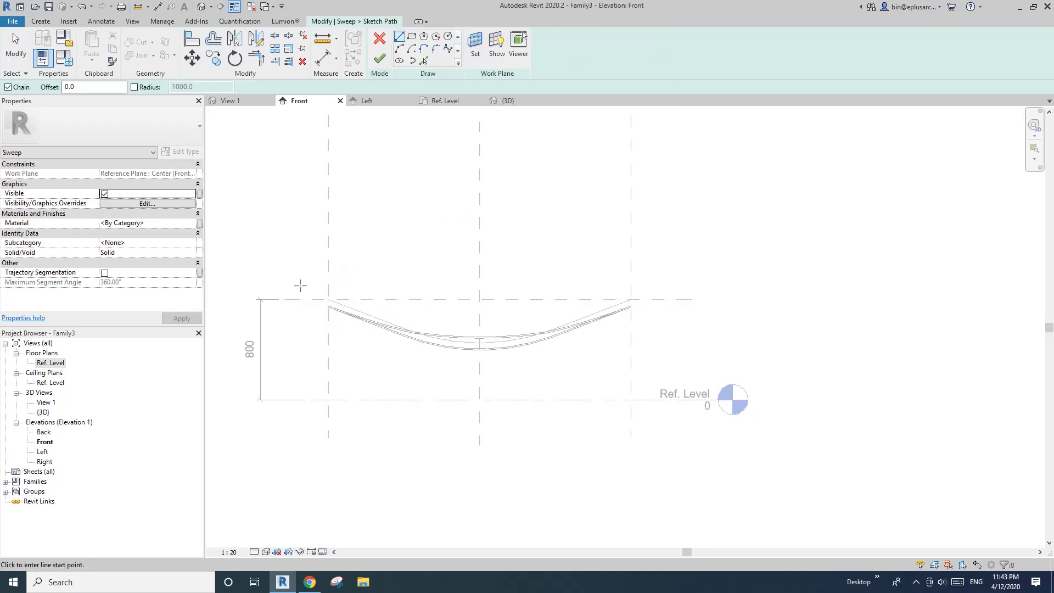
left_click(328, 305)
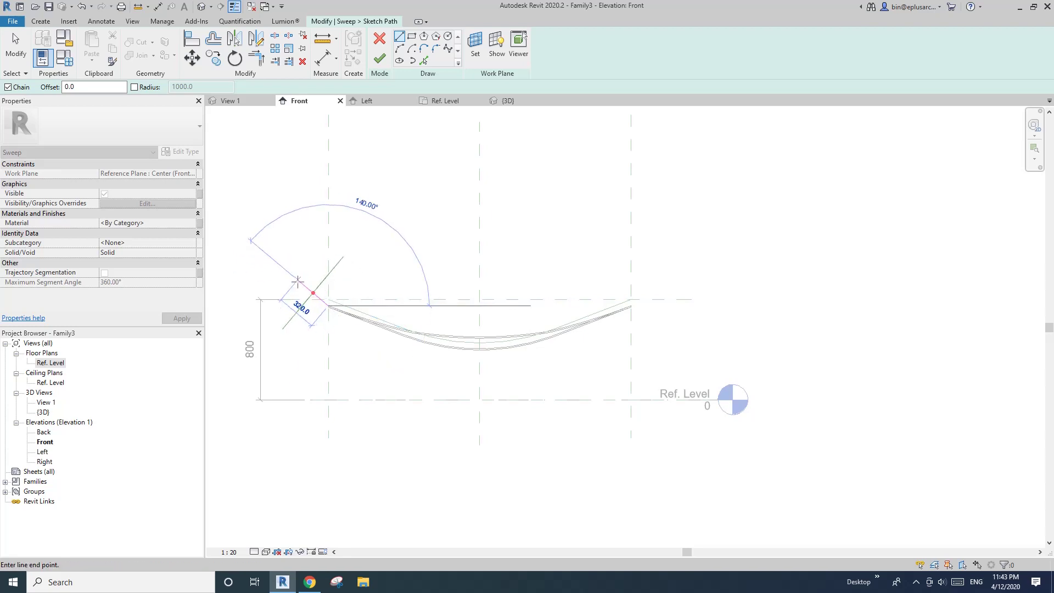
left_click(297, 282)
key("Escape")
key("Escape")
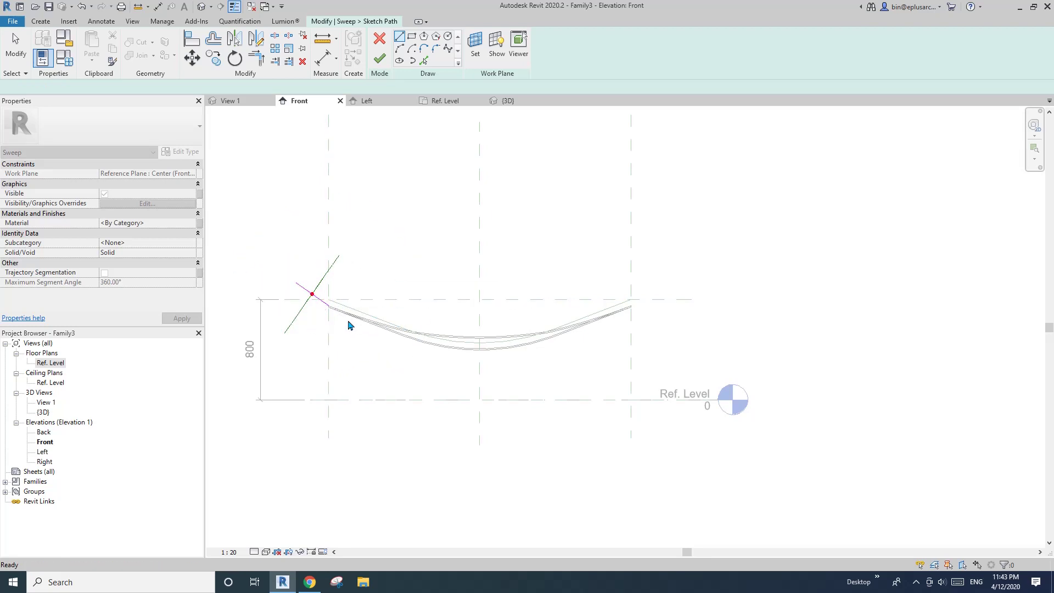
Mirror a copy of the short sloping path line about the vertical center reference plane to the hammock's other end
left_click(306, 295)
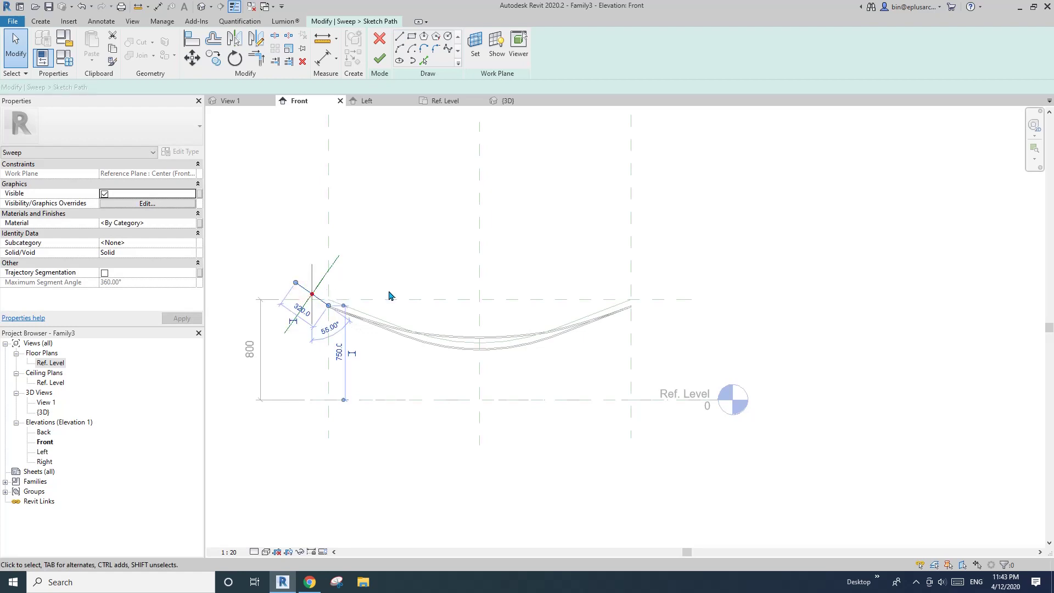
key("m")
key("m")
left_click(476, 206)
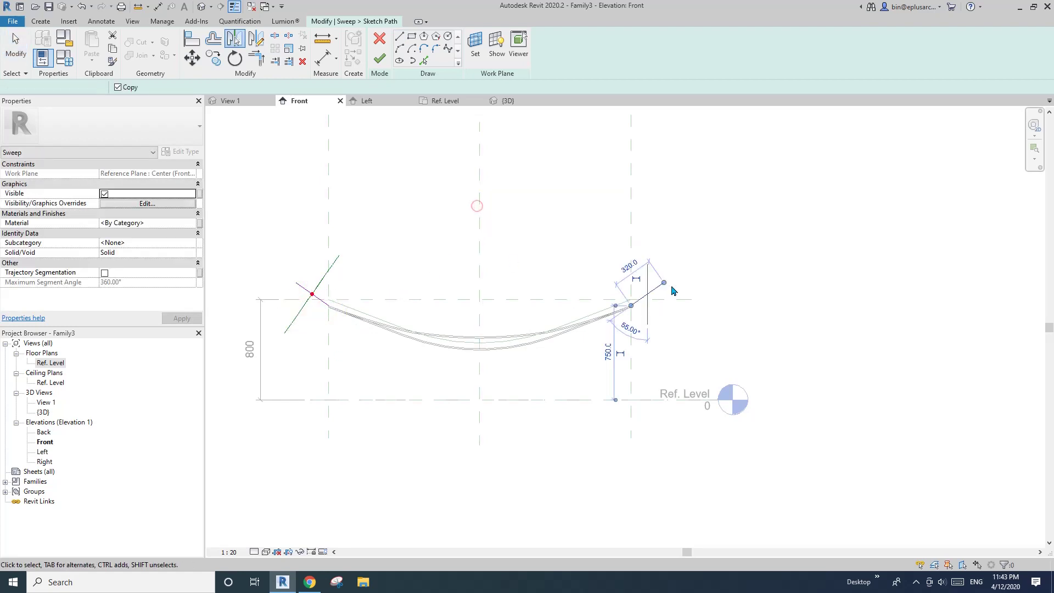
Connect the outer ends of the two sloping path lines with a downward arc of about 1661 mm radius, bottoming just above Ref. Level
left_click(399, 49)
left_click(296, 283)
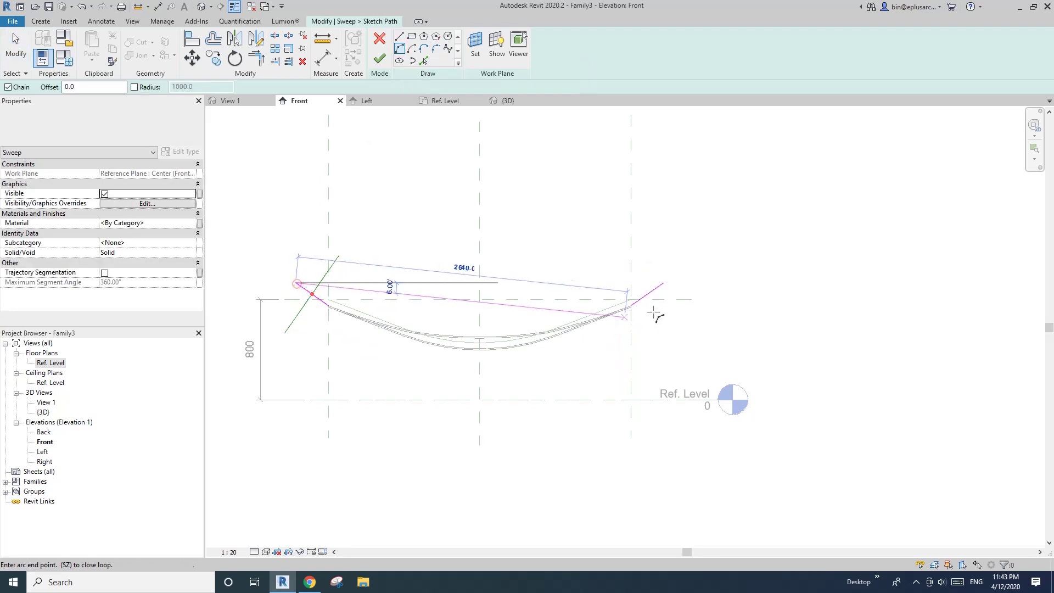
left_click(663, 284)
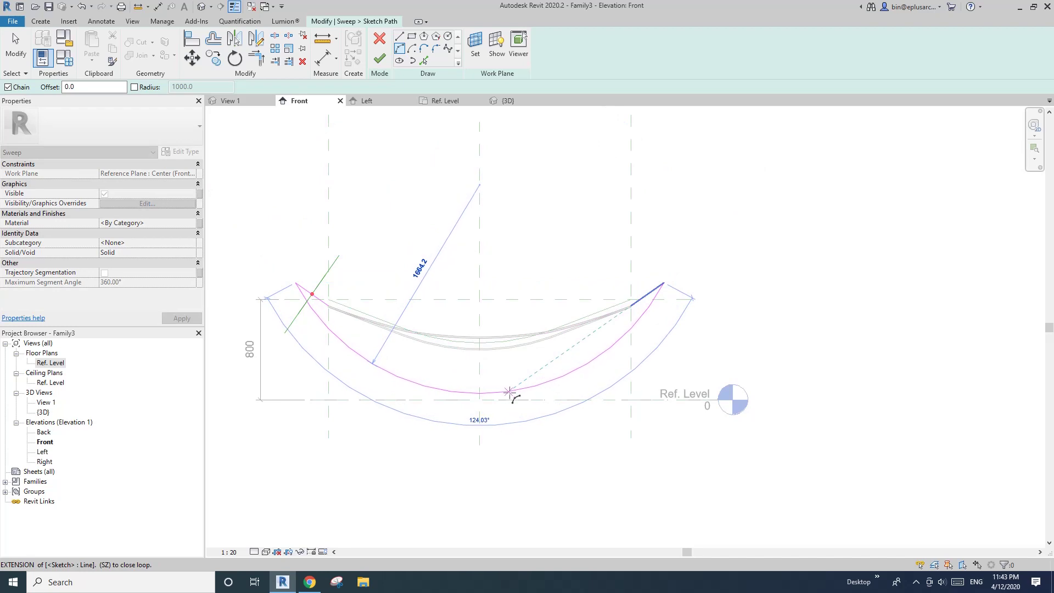
left_click(491, 393)
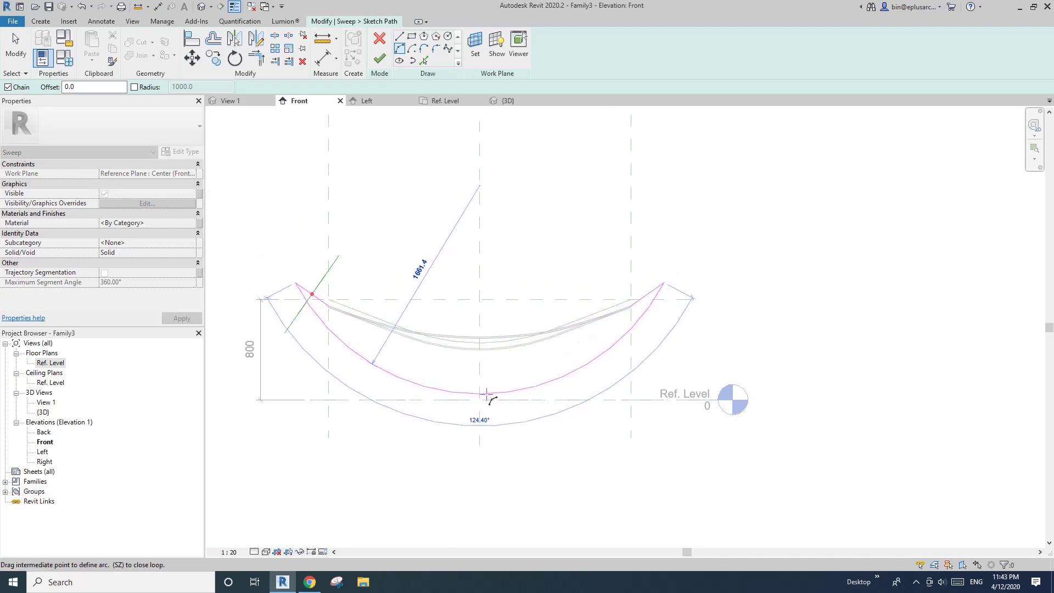
key("Escape")
key("Escape")
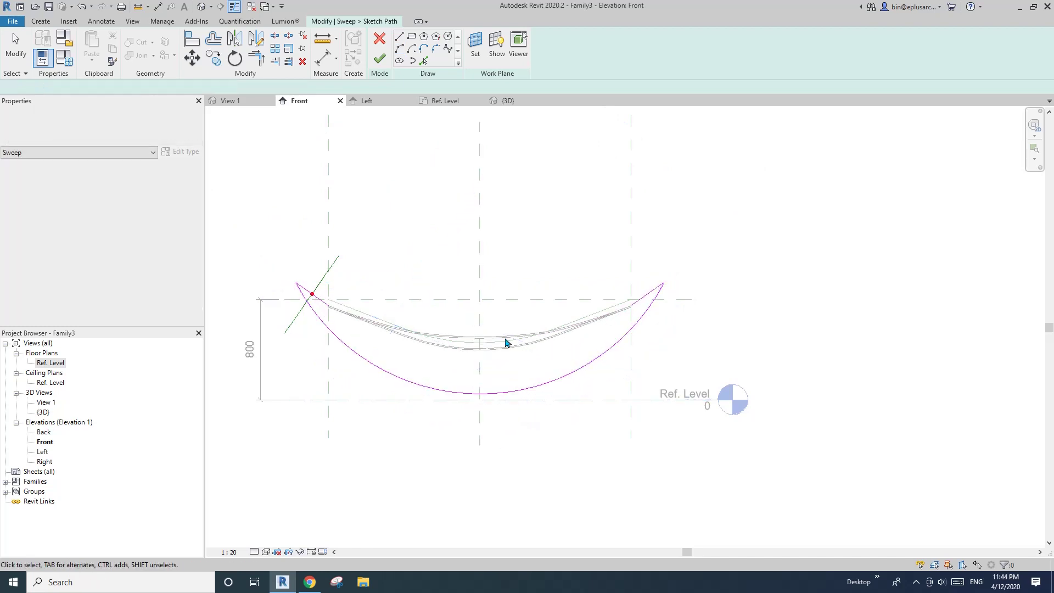
Finish the stand's sweep path and open its profile sketch in the {3D} view
left_click(379, 59)
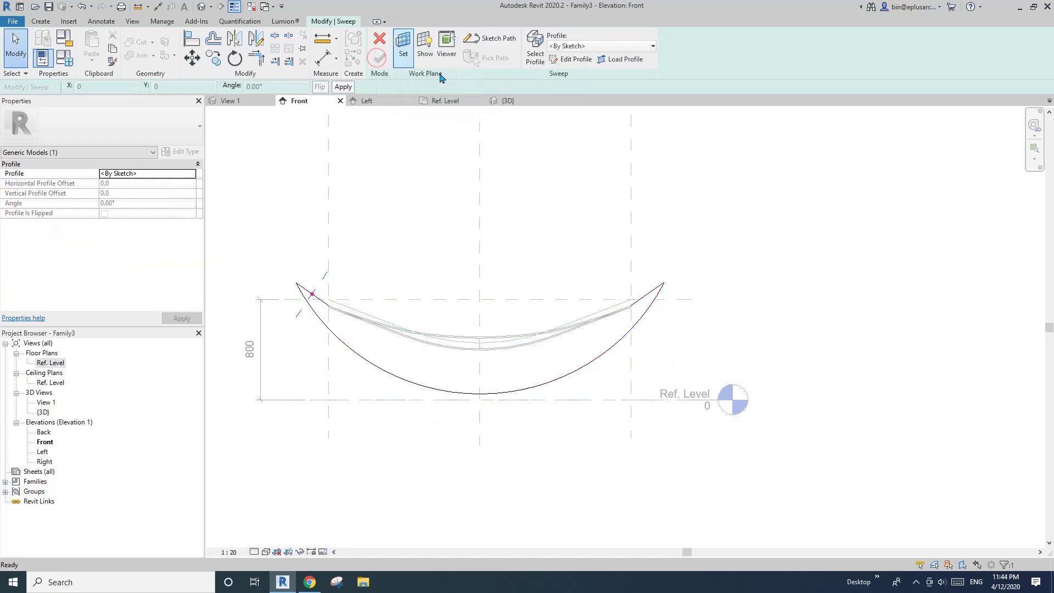
left_click(576, 59)
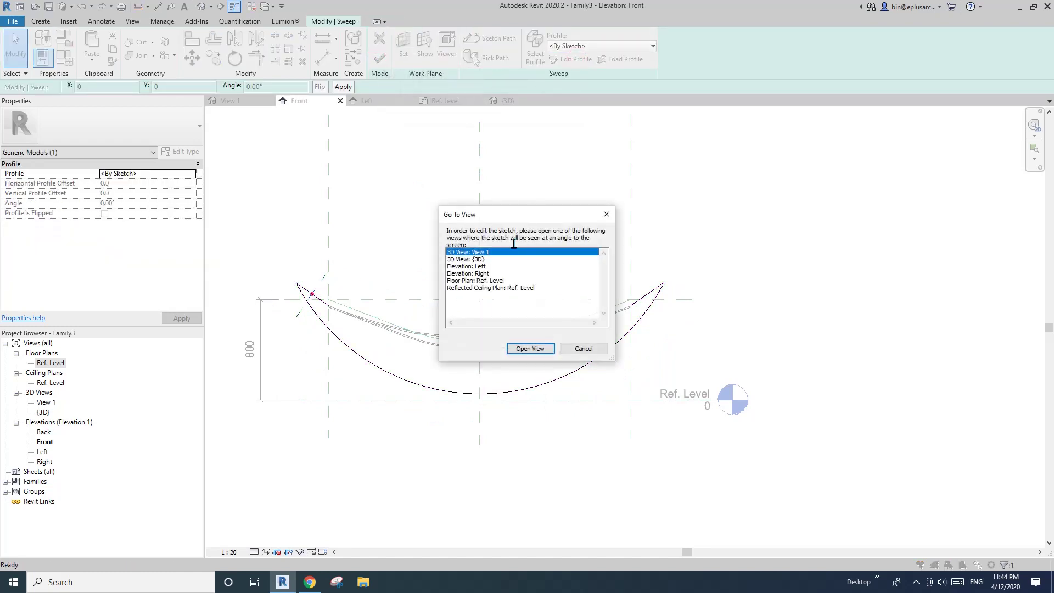
left_click(476, 260)
left_click(530, 348)
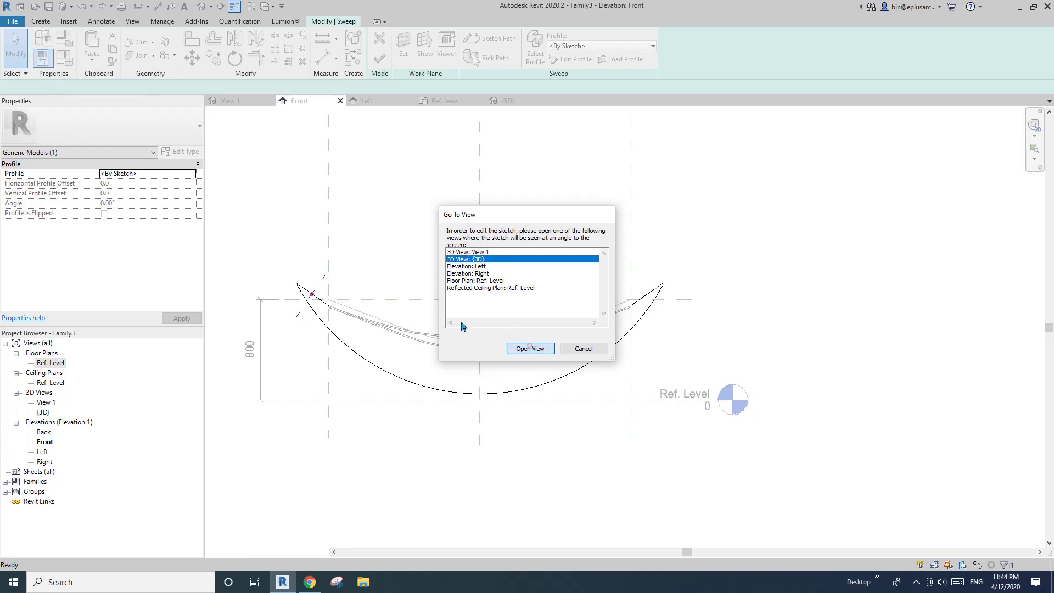
middle_click_drag(406, 318, 472, 379, "shift")
scroll(462, 360, "up", 2)
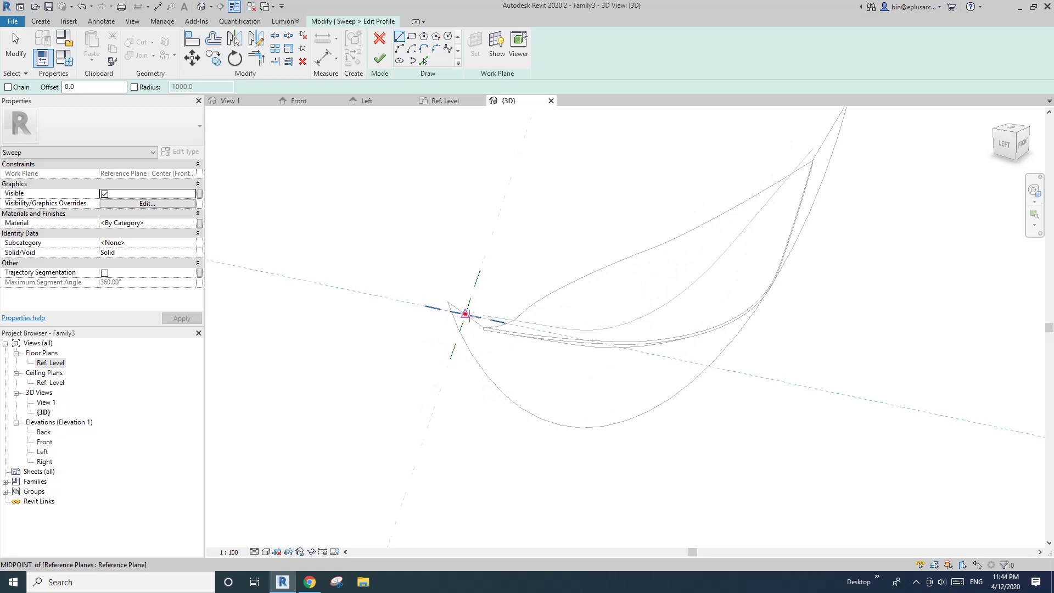
Draw a circular profile of about 25 mm radius centered on the path's profile plane and finish the sweep
left_click(447, 36)
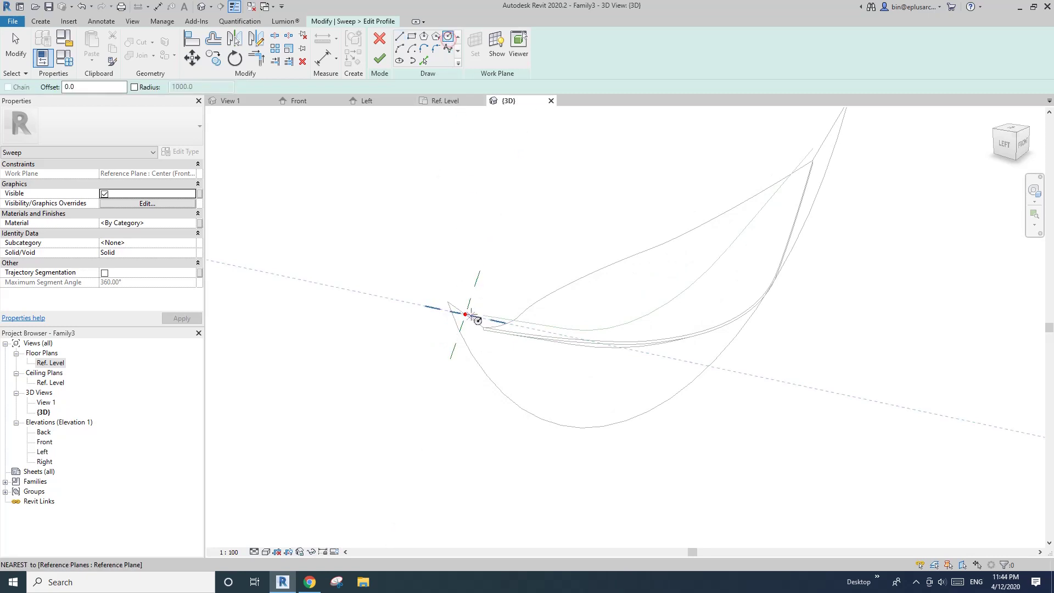
scroll(474, 314, "up", 2)
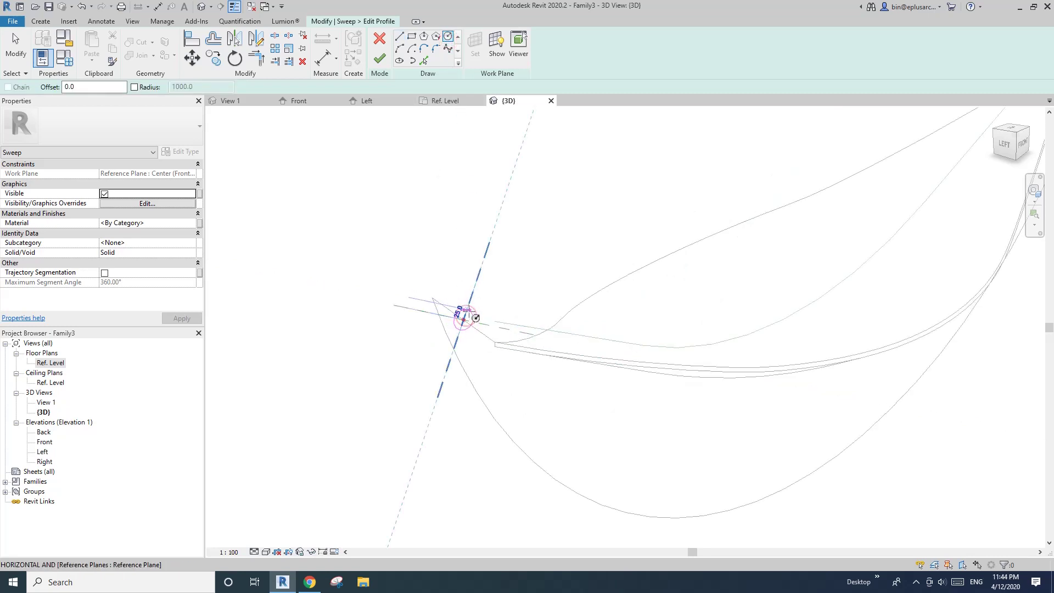
left_click(472, 317)
scroll(481, 314, "up", 4)
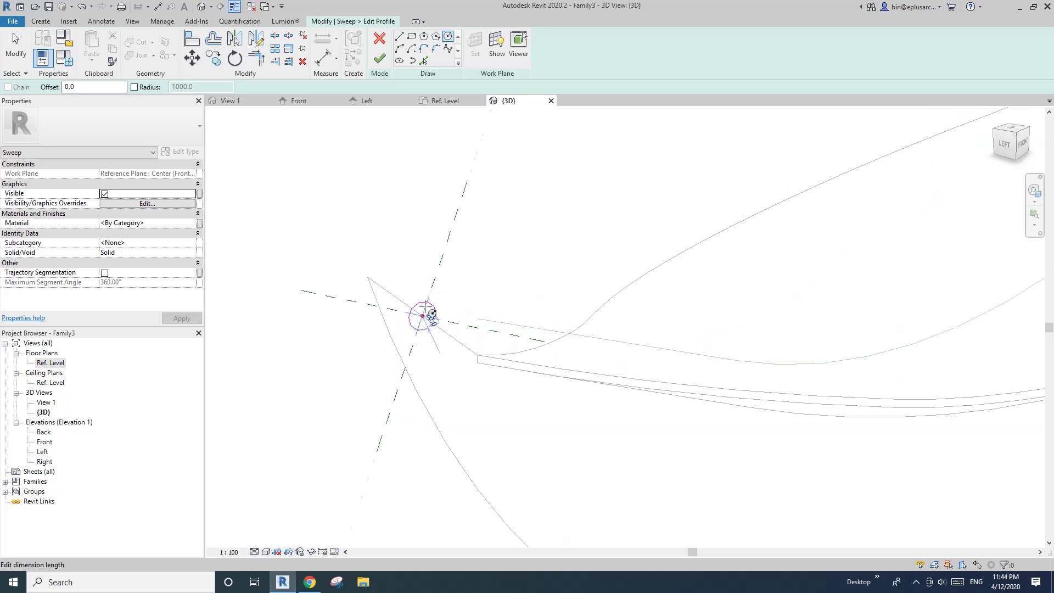
key("Escape")
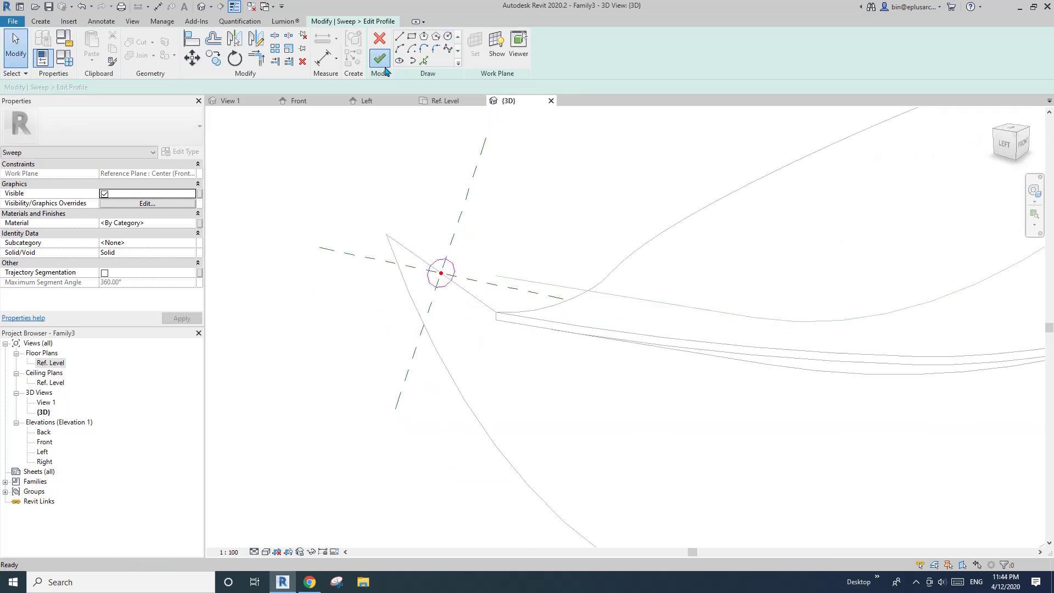
left_click(379, 58)
left_click(378, 57)
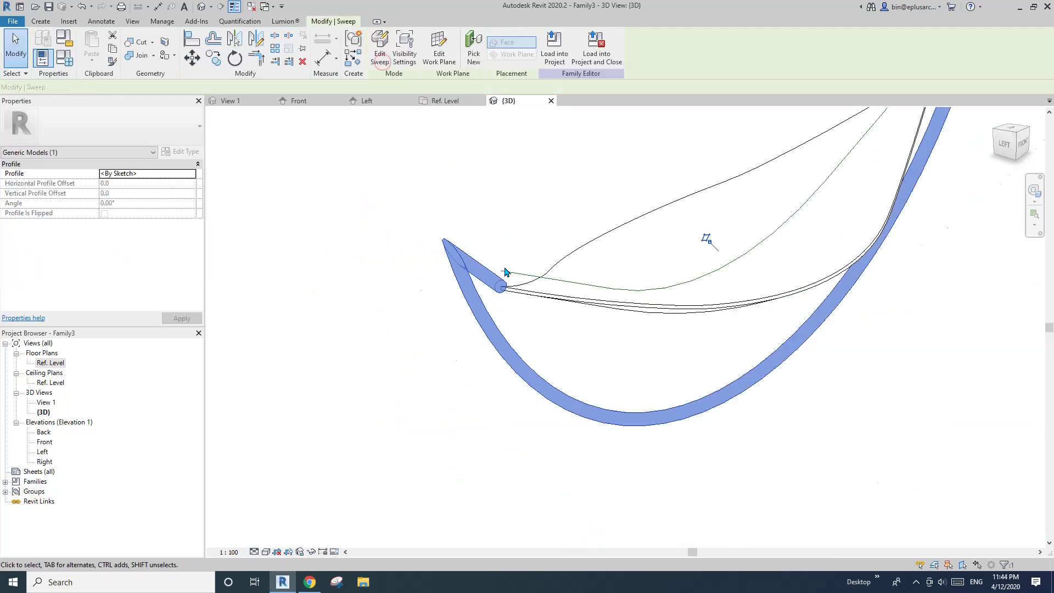
key("Escape")
Reopen the stand sweep's path and draw a line about 39 mm long across the pointed left corner, from sloping line to arc
middle_click_drag(505, 271, 329, 237, "shift")
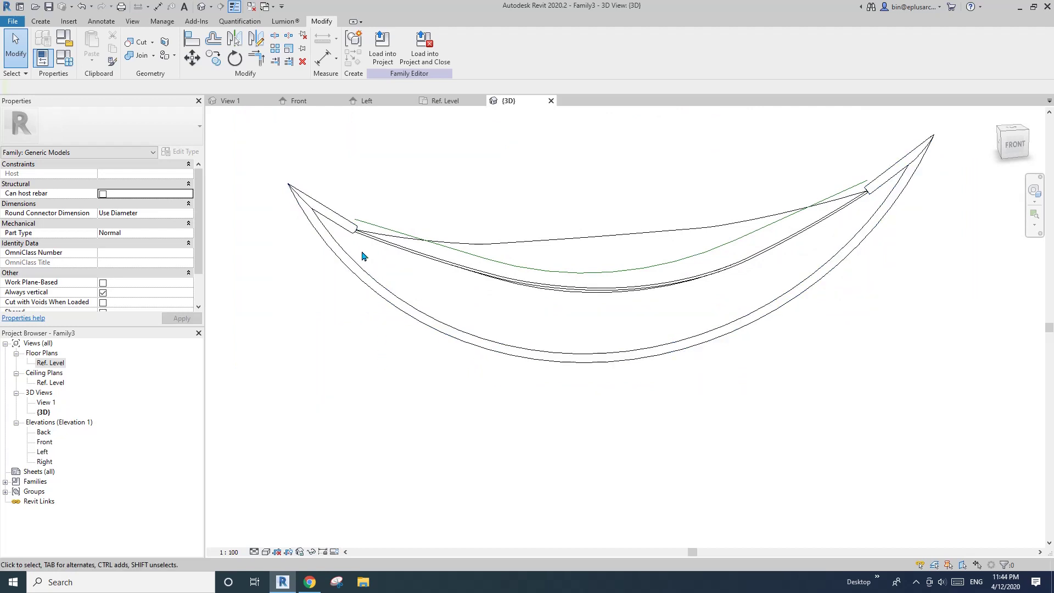
middle_click_drag(362, 256, 369, 236, "shift")
left_click(364, 212)
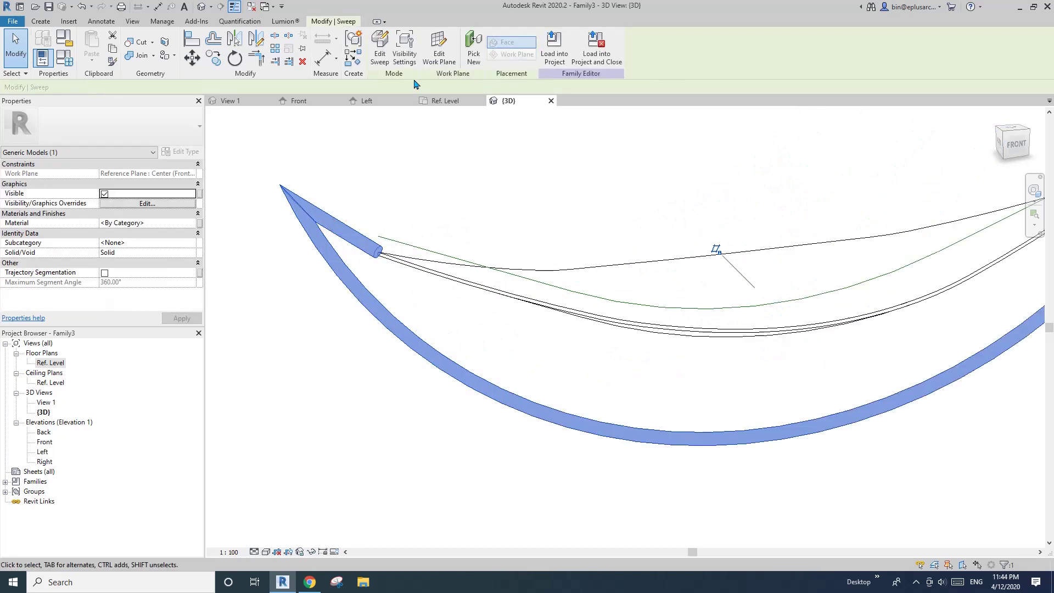
left_click(379, 58)
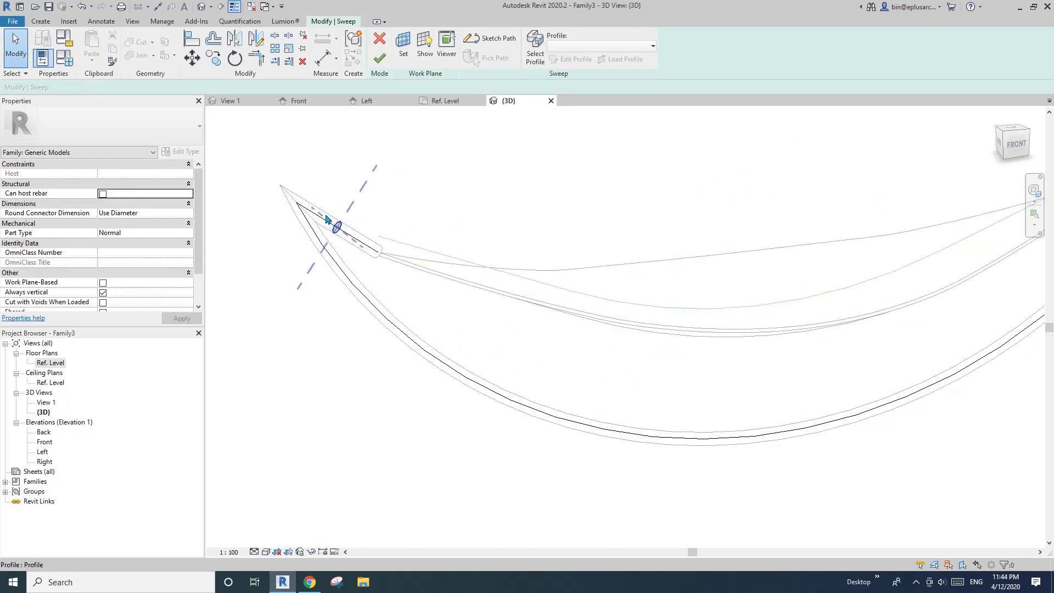
left_click(484, 51)
scroll(271, 175, "up", 4)
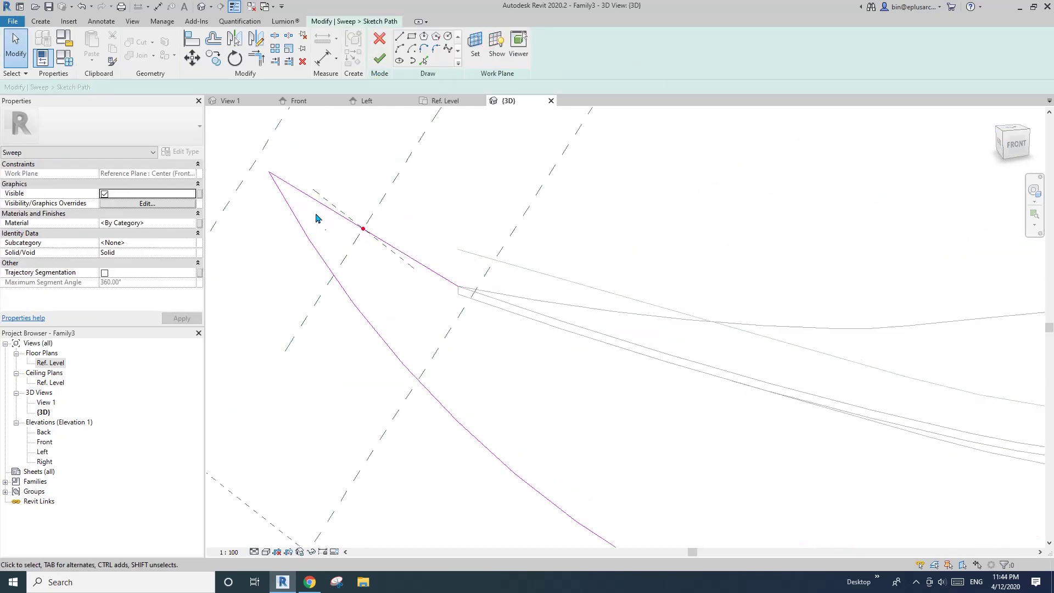
scroll(293, 193, "up", 1)
key("l")
key("i")
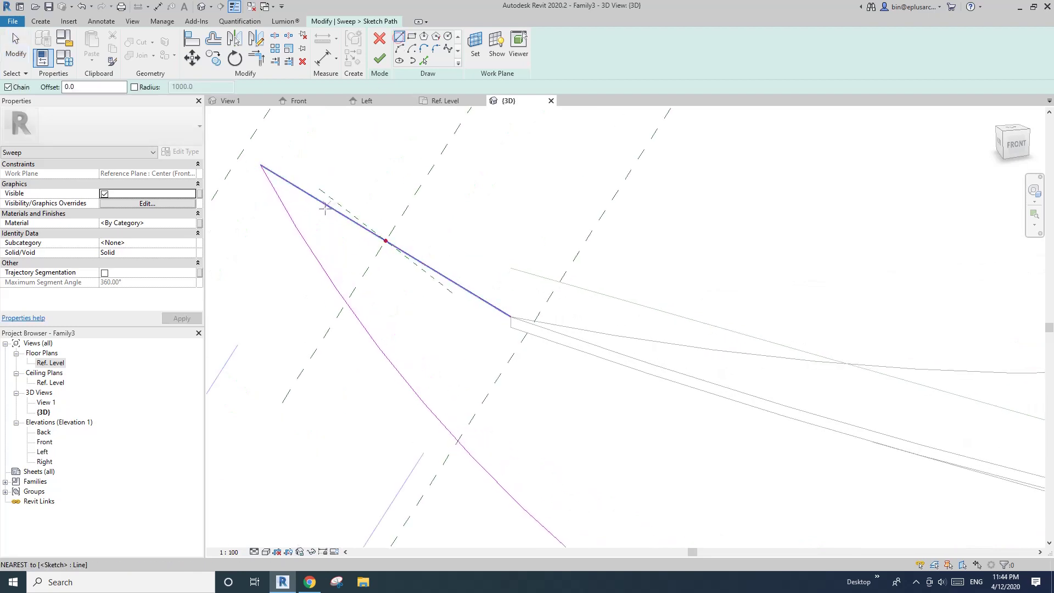
left_click(302, 236)
key("Escape")
key("Escape")
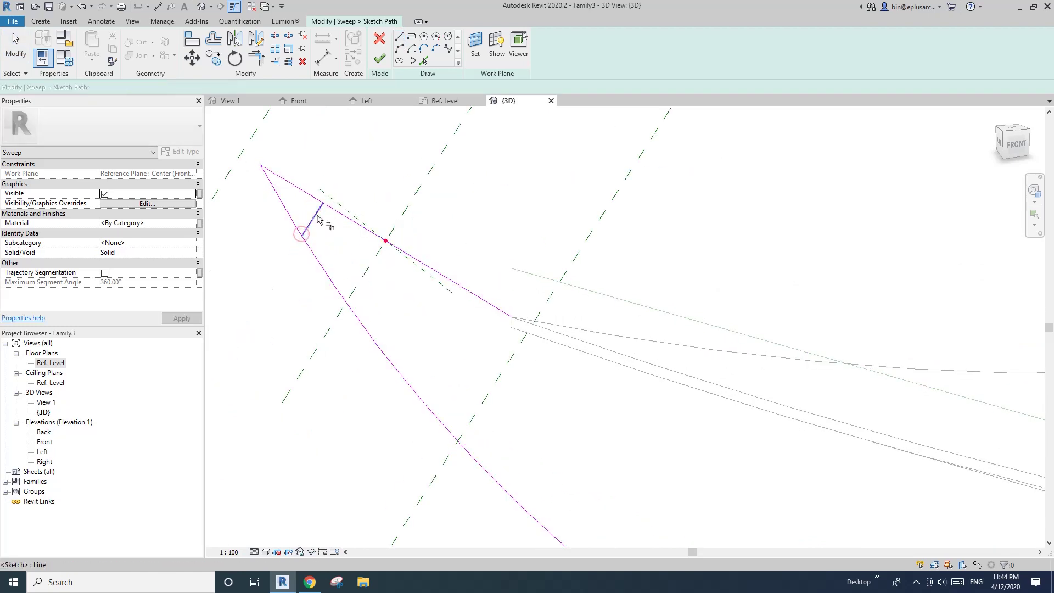
Trim the sloping line and arc to the short connecting line, removing the path's pointed left tip
key("t")
key("r")
middle_click_drag(316, 225, 290, 253, "shift")
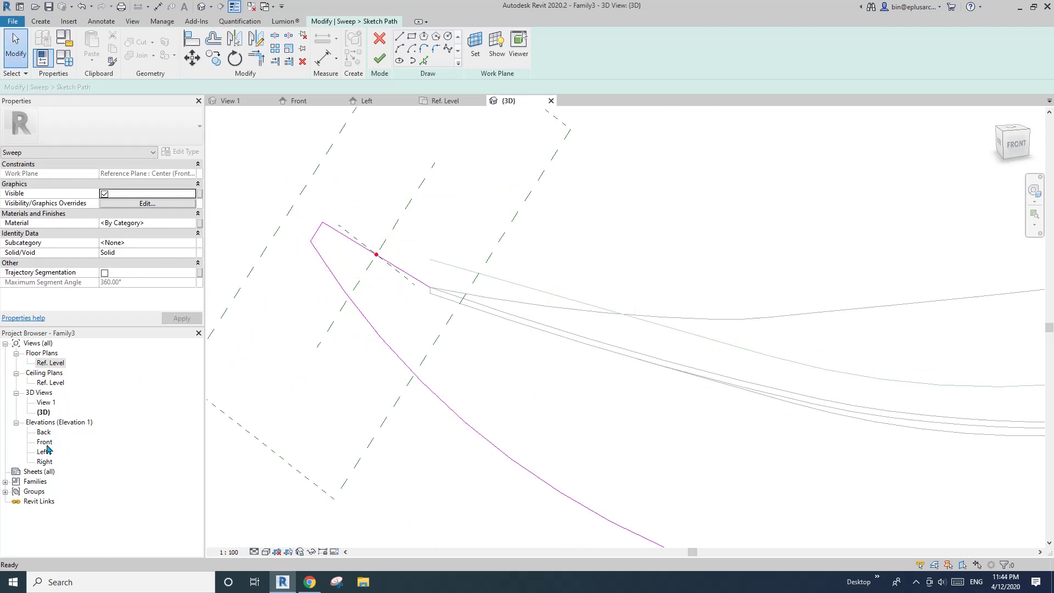
In the Front elevation, mirror a copy of the short connecting line about the Center (Left/Right) reference plane
double_click(45, 442)
scroll(302, 292, "up", 4)
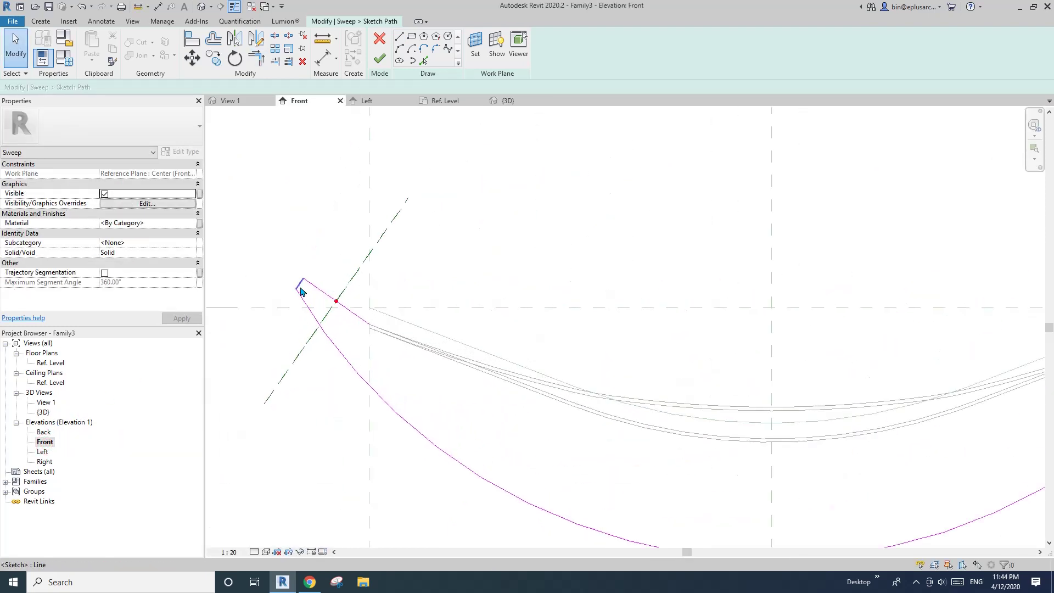
scroll(301, 290, "down", 4)
key("m")
key("m")
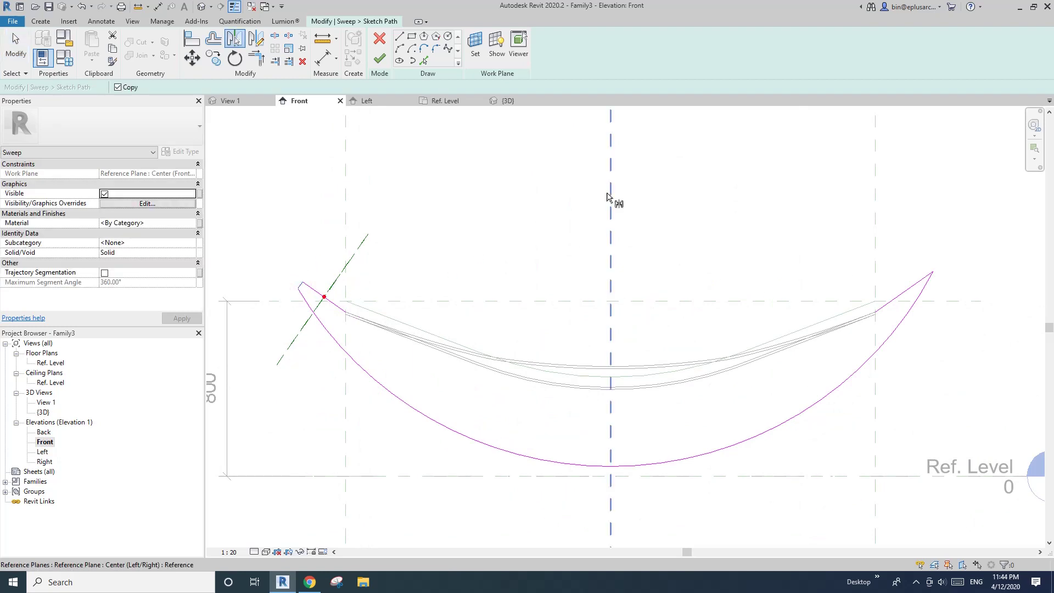
left_click(608, 196)
Trim off the path's pointed right tip at the mirrored line, and finish the path and the sweep
scroll(631, 236, "up", 6)
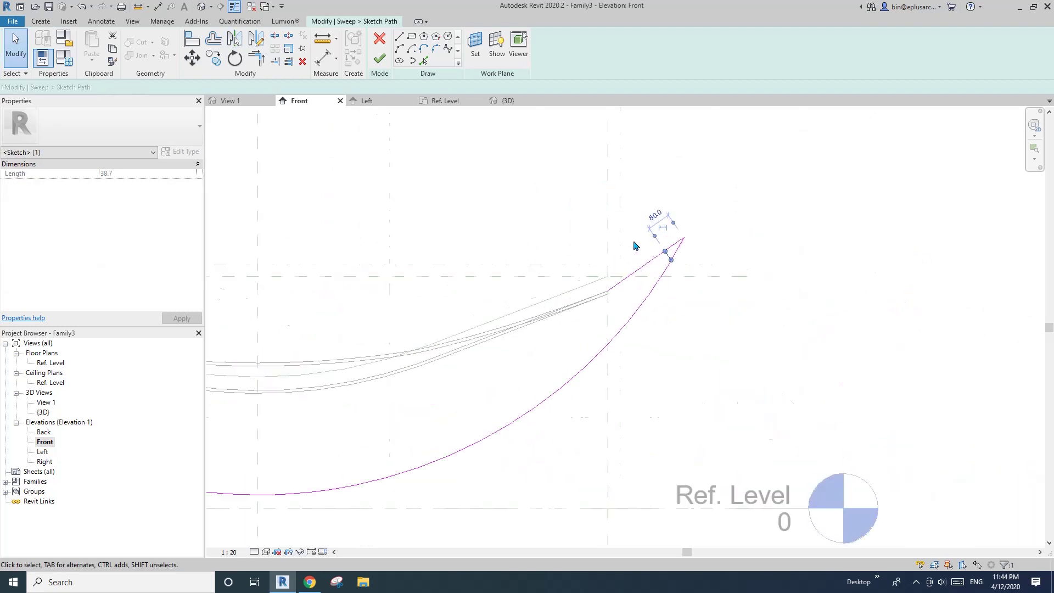
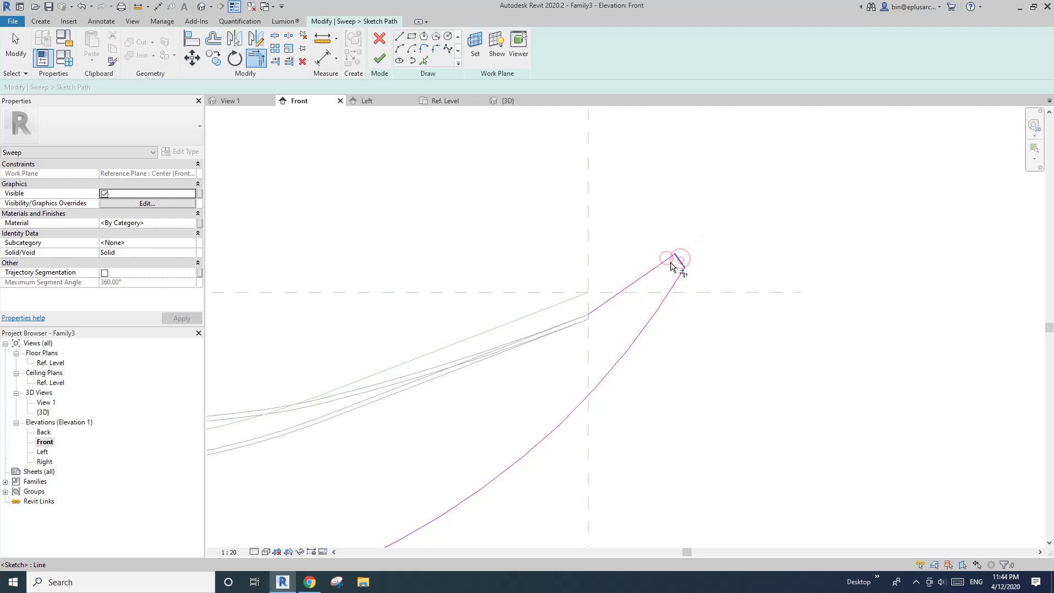
left_click(671, 261)
scroll(675, 259, "down", 2)
key("Escape")
left_click(385, 63)
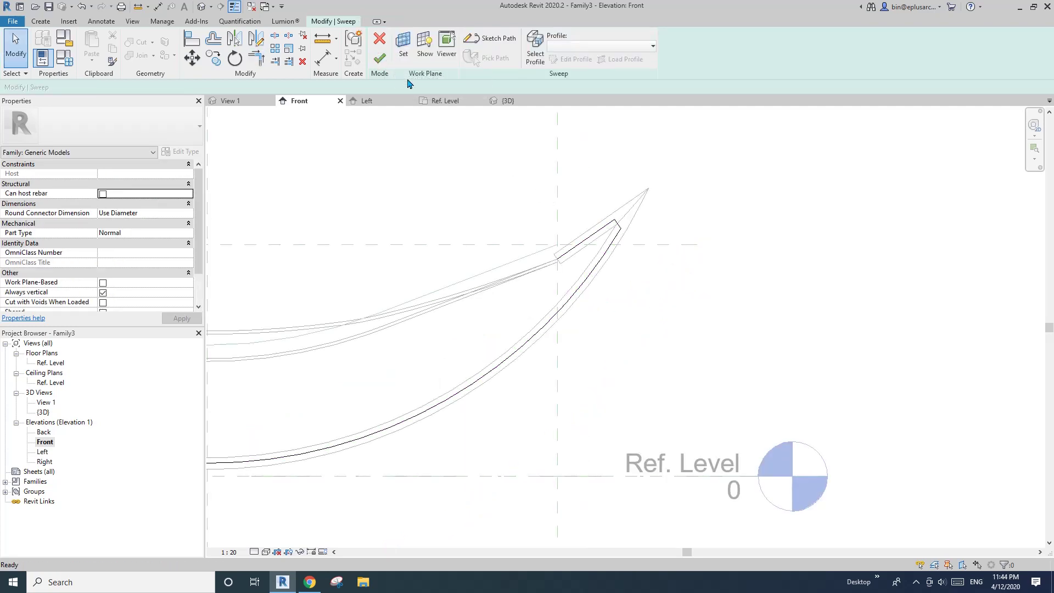
scroll(623, 223, "down", 3)
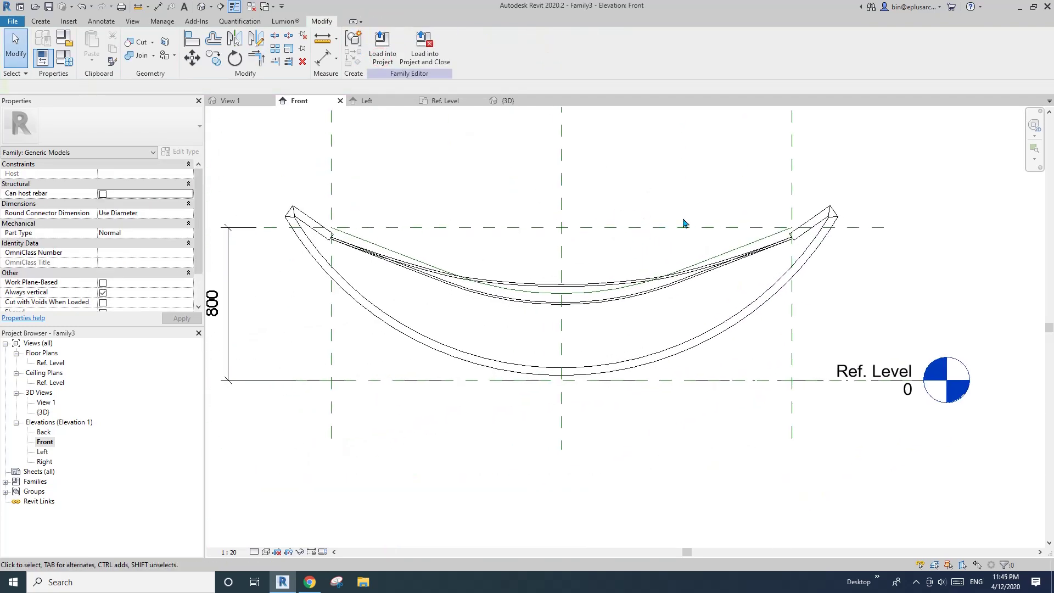
middle_click_drag(597, 231, 557, 254)
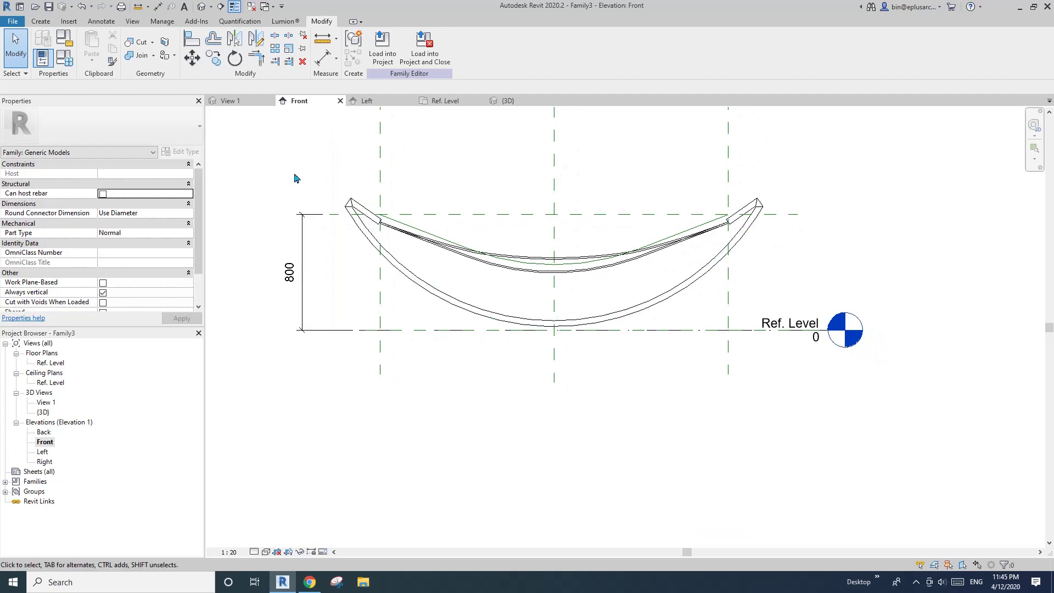
Check the hammock reference images in Chrome, and return to Revit in the Ref. Level plan
left_click(309, 582)
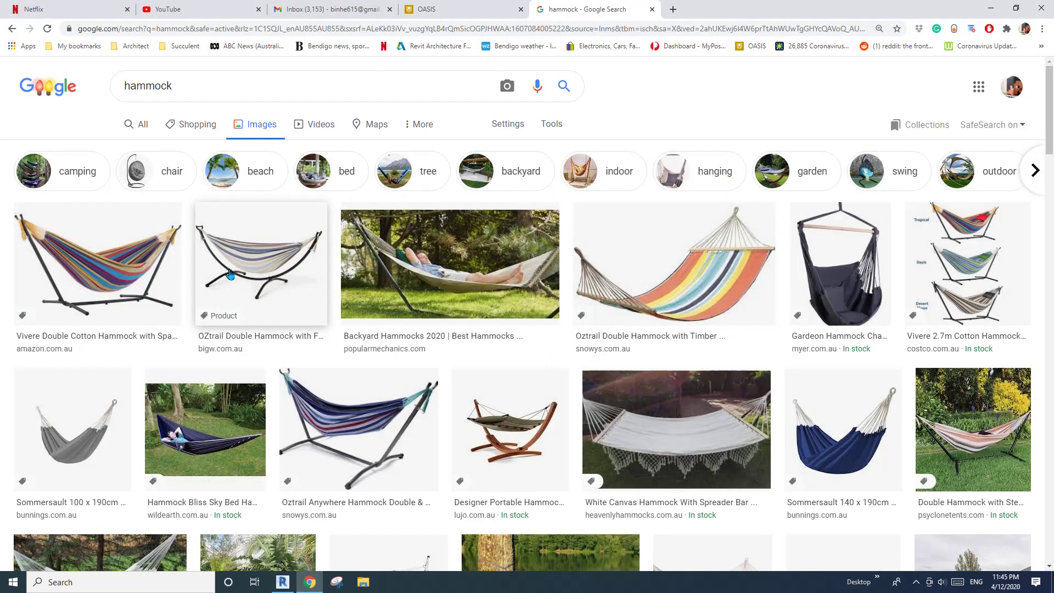
left_click(283, 582)
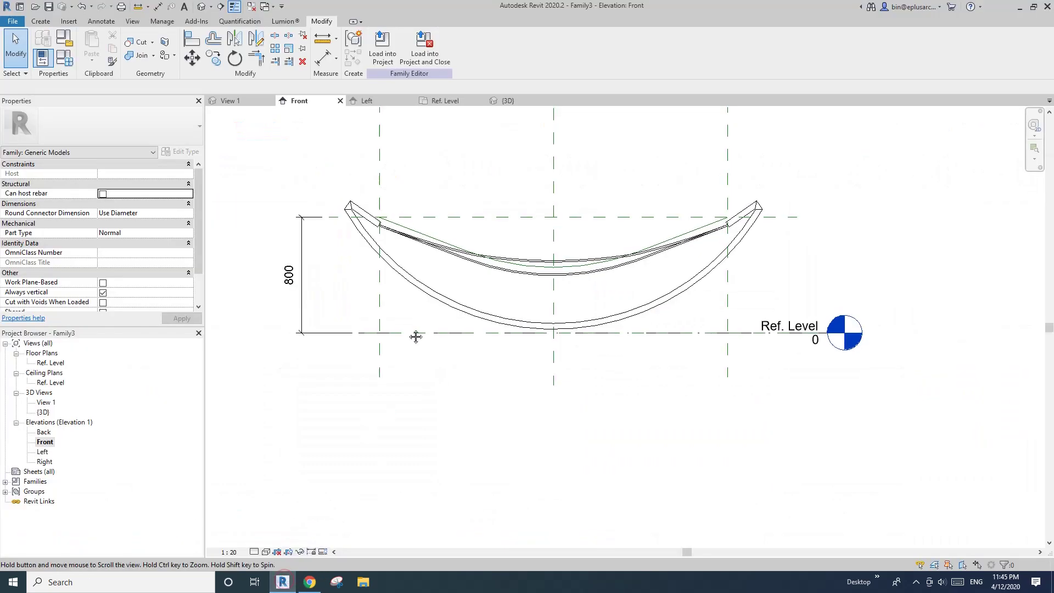
double_click(50, 363)
scroll(390, 341, "up", 2)
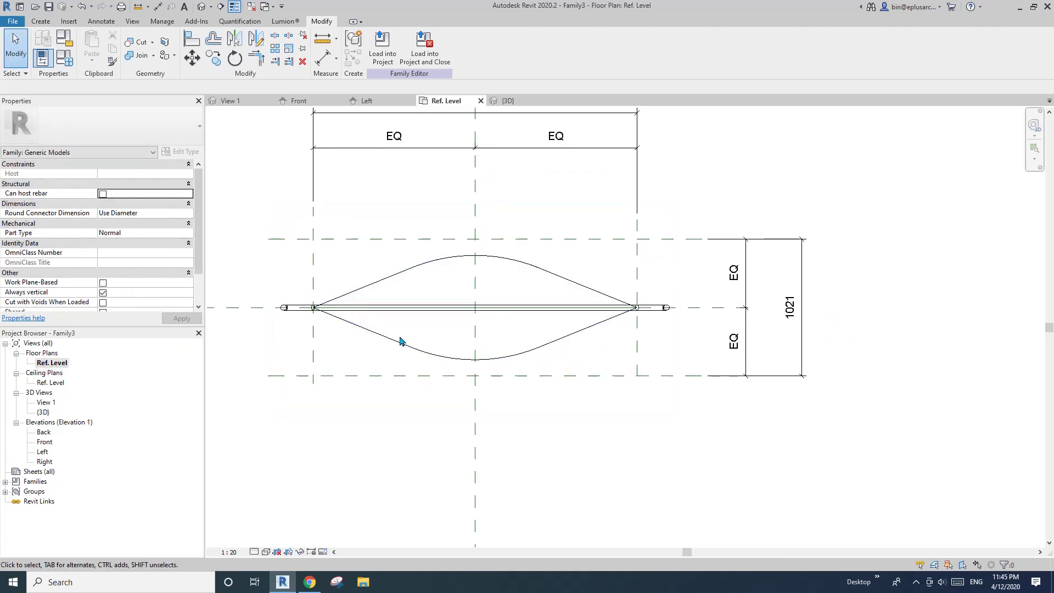
Draw a vertical reference plane across the hammock, about 531 mm inward from the left end reference plane
key("r")
key("p")
left_click(384, 399)
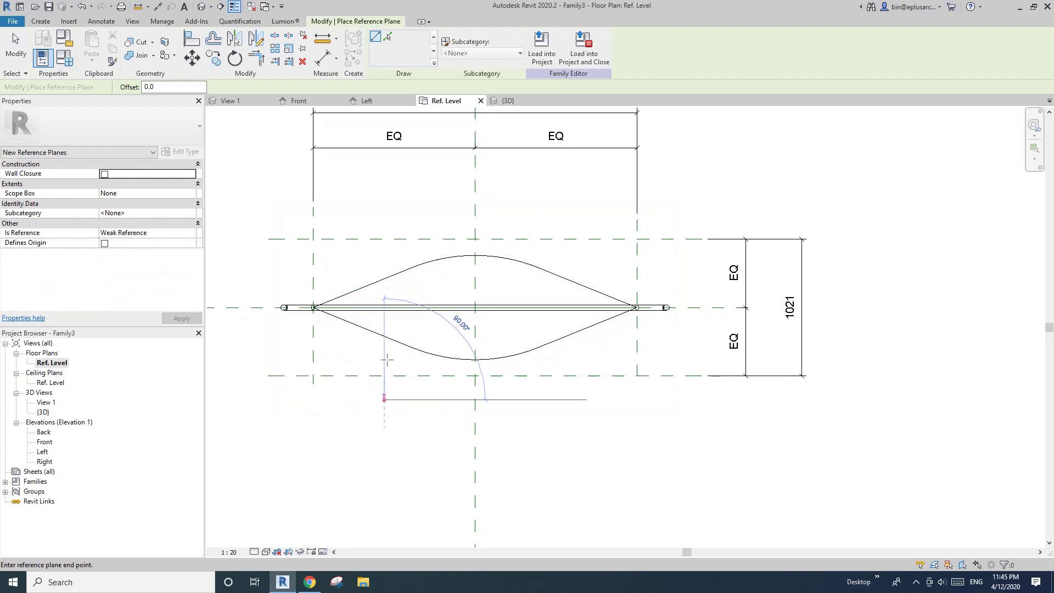
left_click(384, 215)
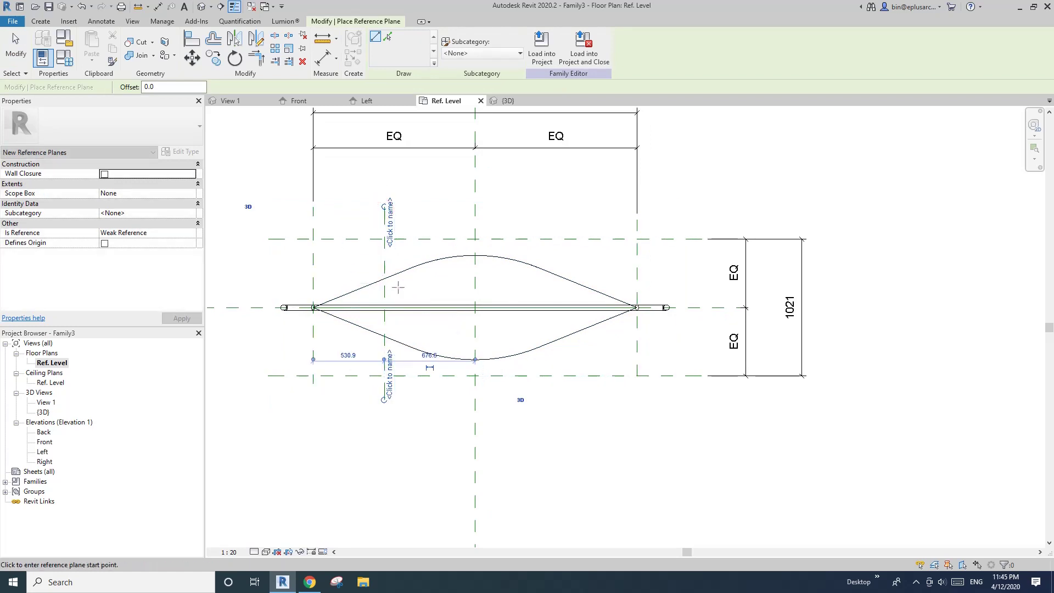
key("Escape")
key("Escape")
Nudge the new reference plane toward the center until it is about 561 mm from the left end reference plane
left_click(385, 260)
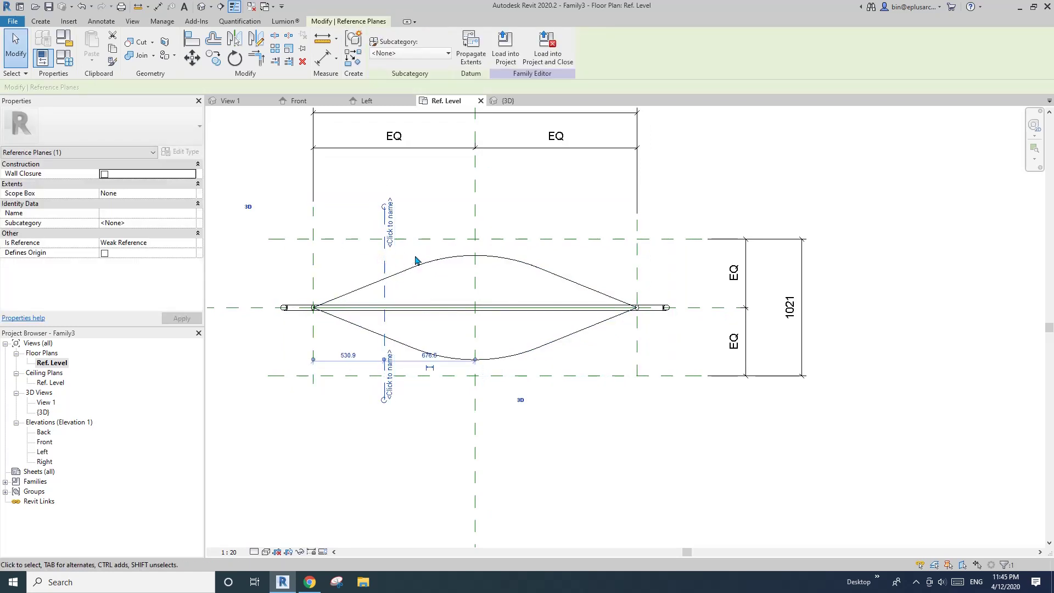
key("Right")
key("Right")
key("Right")
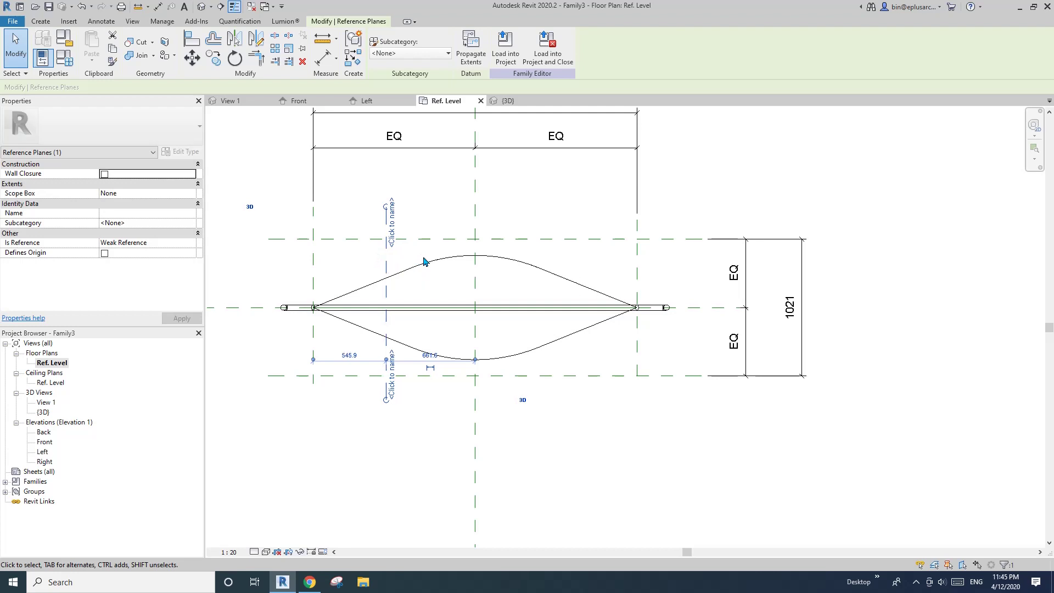
key("Right")
key("Right")
key("Right")
Mirror a copy of the new vertical reference plane about the Center (Left/Right) reference plane
scroll(437, 303, "down", 2)
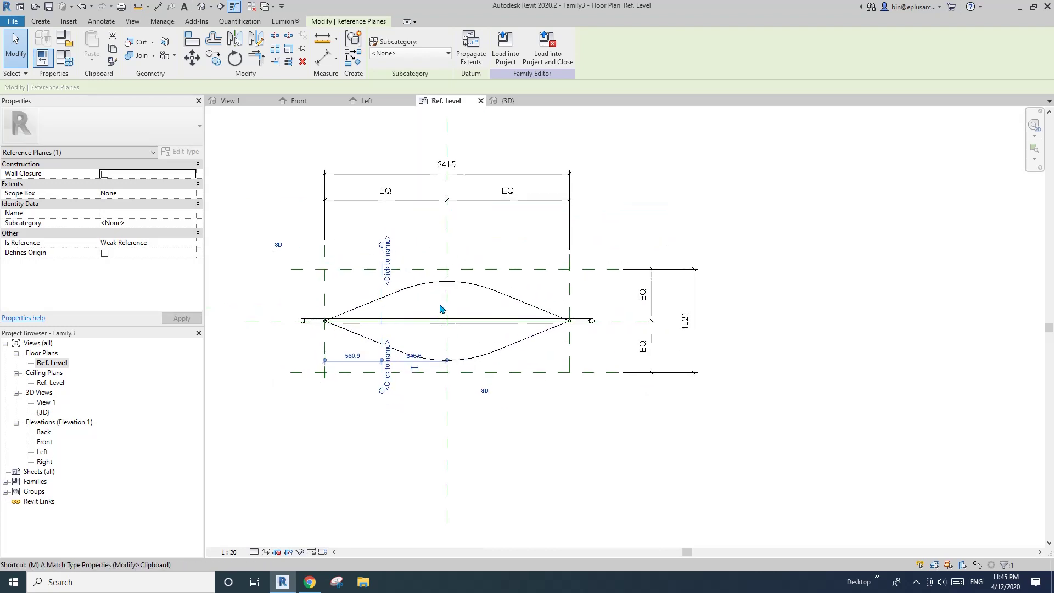
key("m")
key("m")
left_click(446, 244)
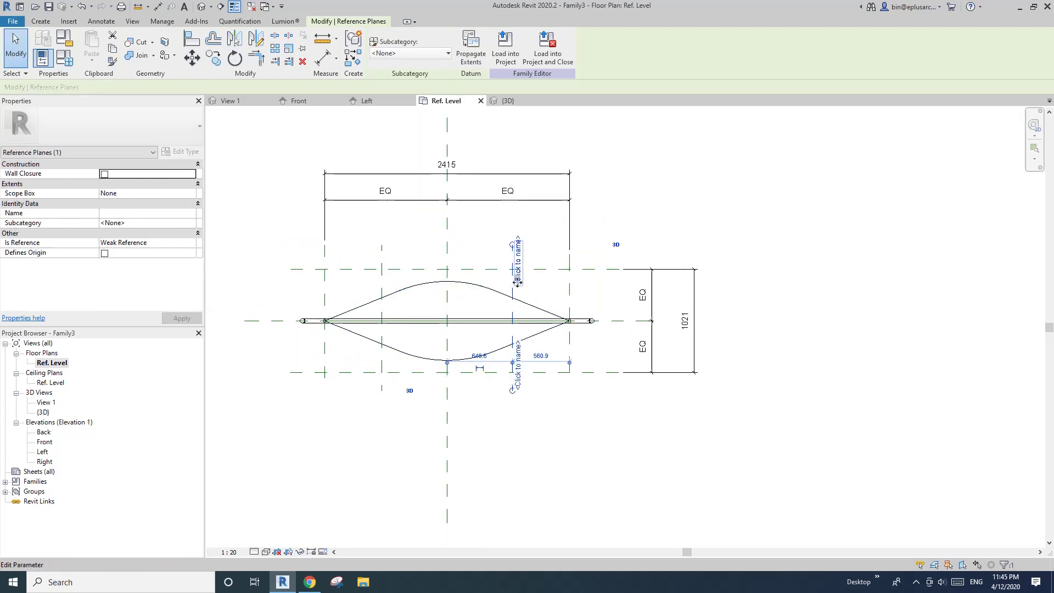
key("Escape")
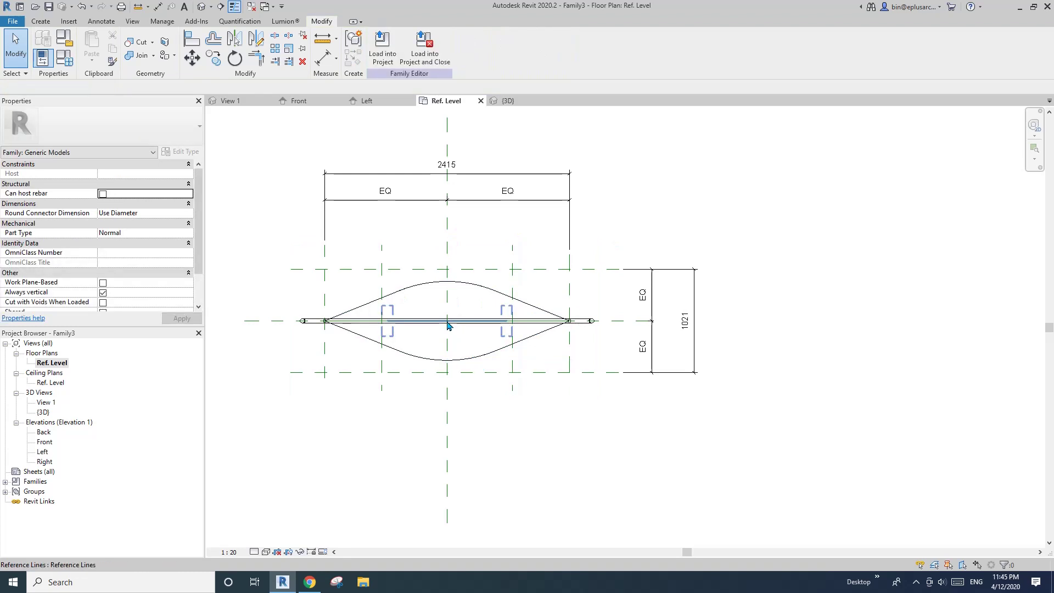
Open the default 3D view and examine the hammock and its stand from the front left
middle_click_drag(437, 338, 431, 324)
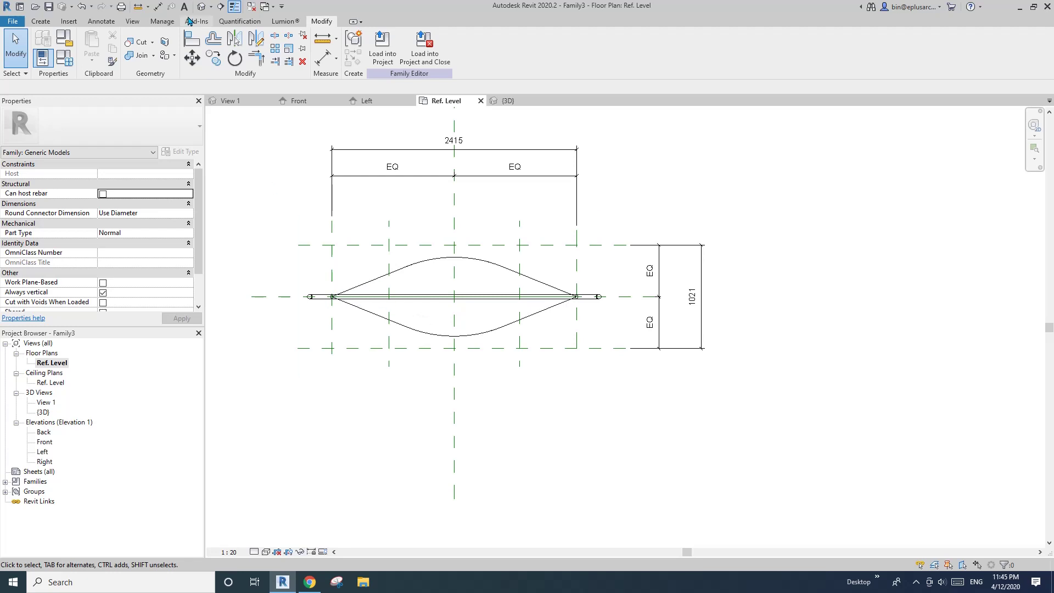
left_click(201, 7)
middle_click_drag(450, 209, 581, 231, "shift")
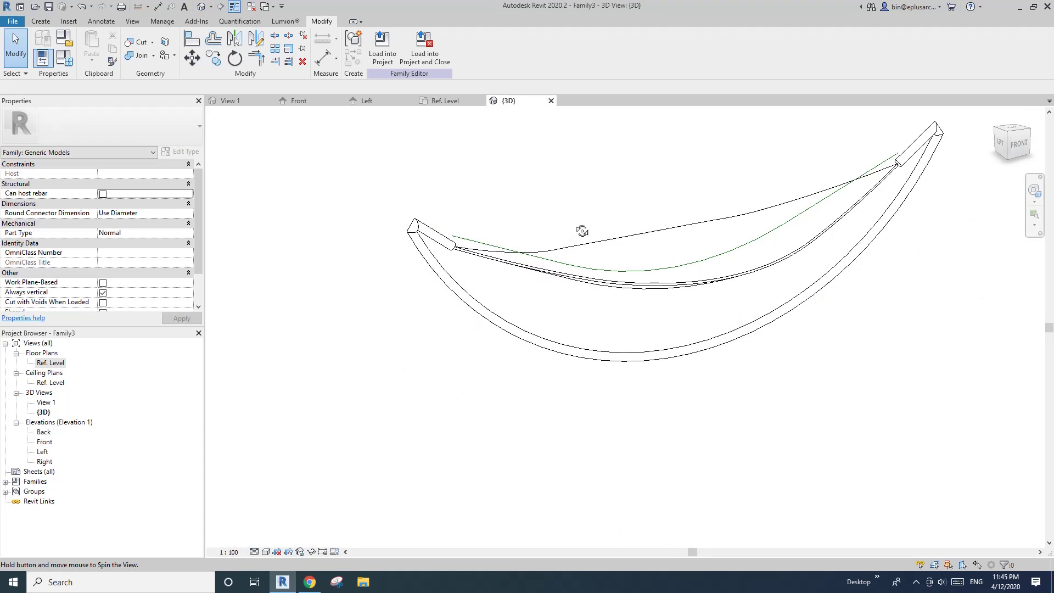
Delete the two inner vertical reference planes flanking the hammock's center in the Ref. Level plan
double_click(50, 362)
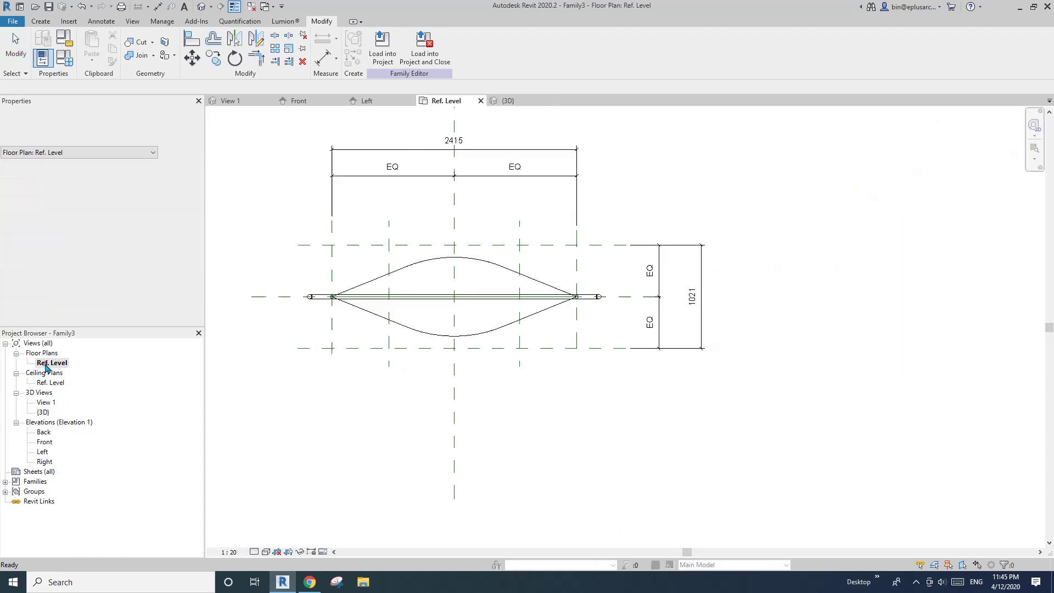
left_click(357, 235)
key("Delete")
left_click(471, 242)
key("Delete")
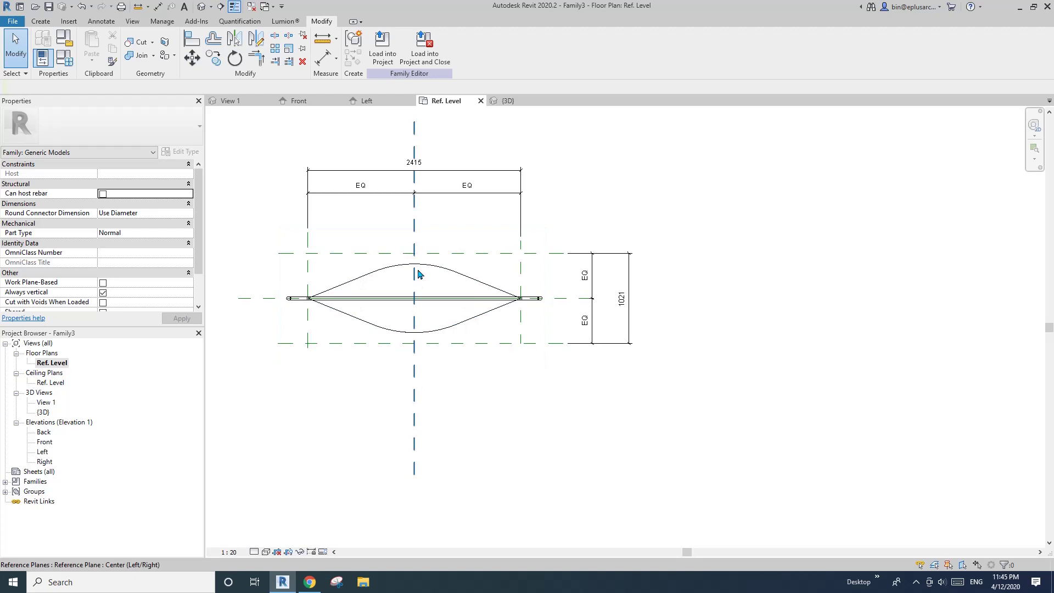
middle_click_drag(412, 344, 469, 360)
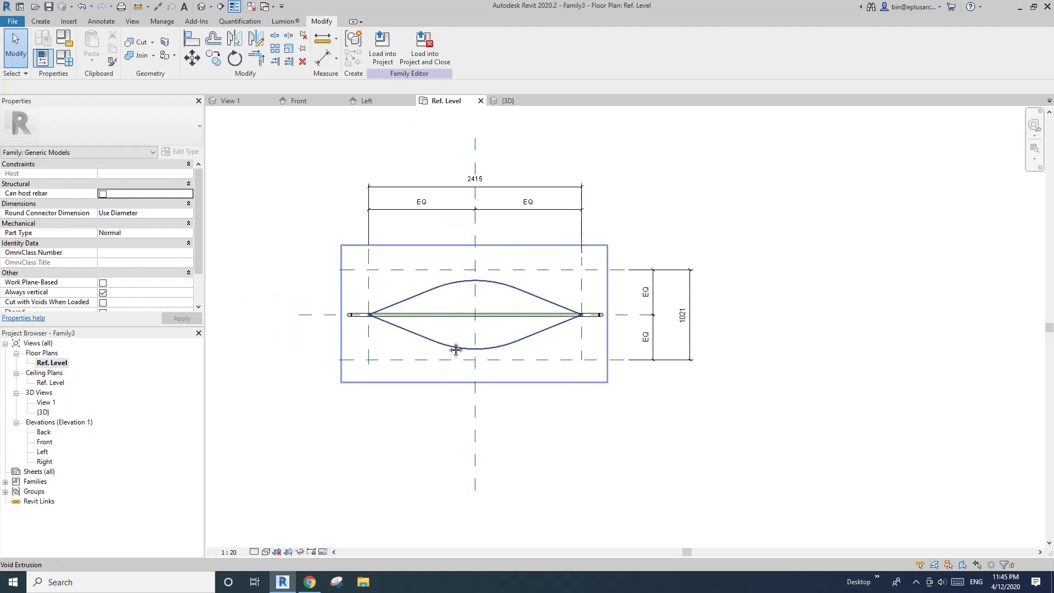
Set the work plane to the Center (Left/Right) reference plane and open the Left elevation
left_click(41, 22)
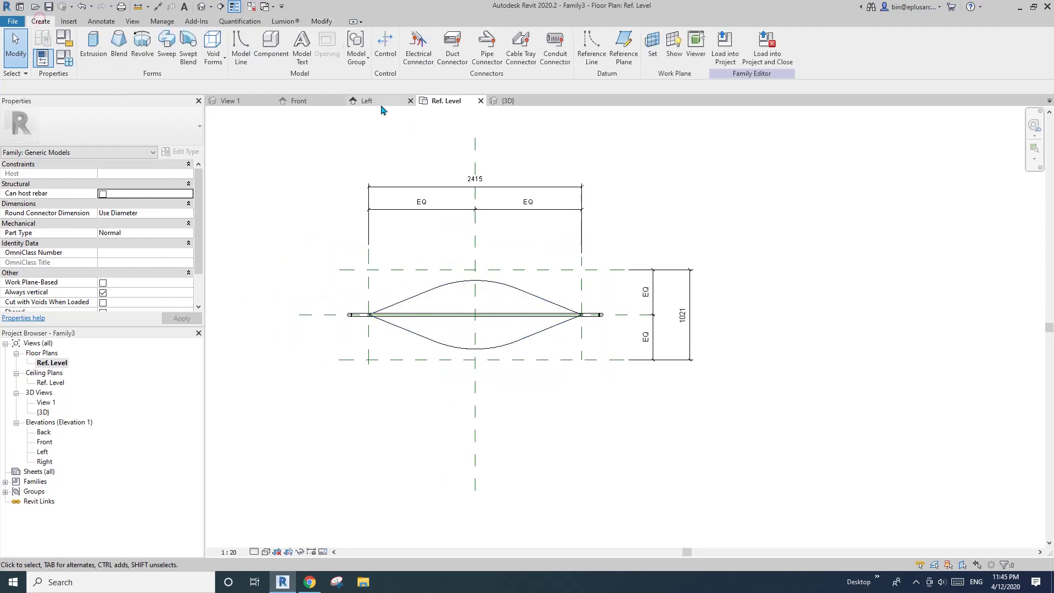
left_click(645, 57)
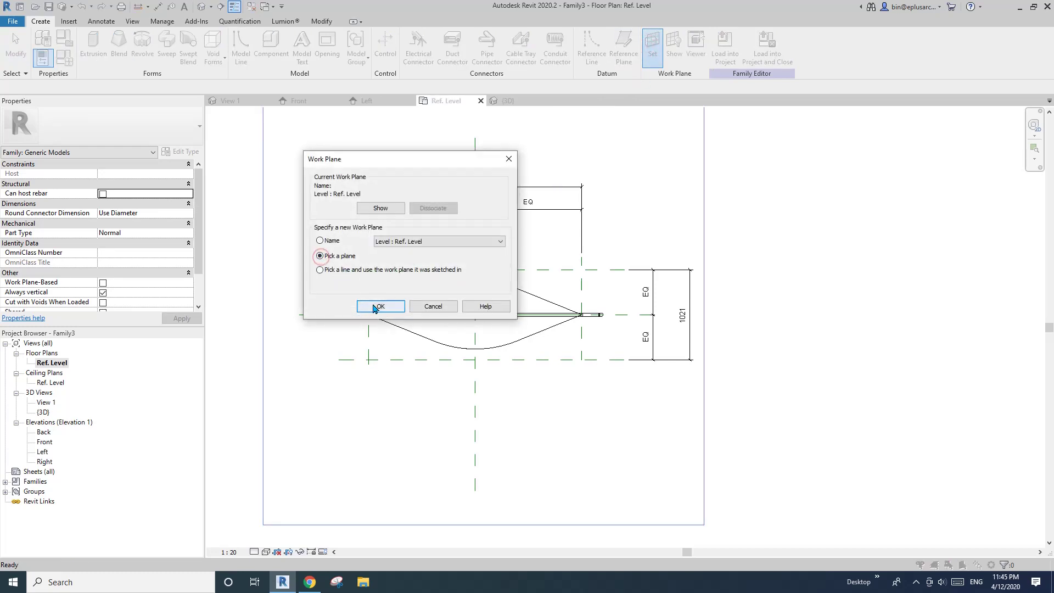
left_click(374, 306)
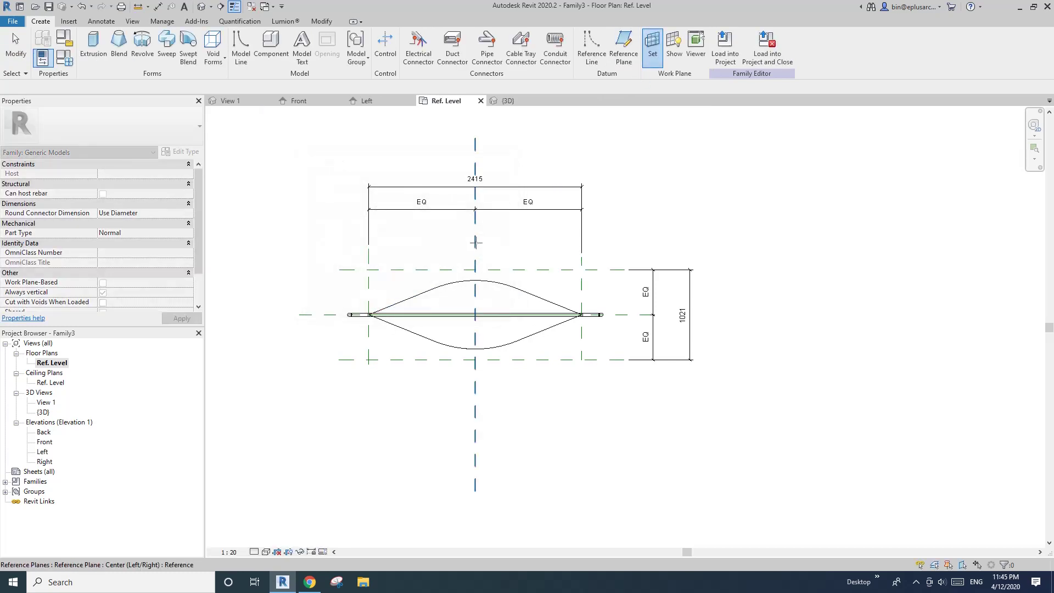
left_click(475, 242)
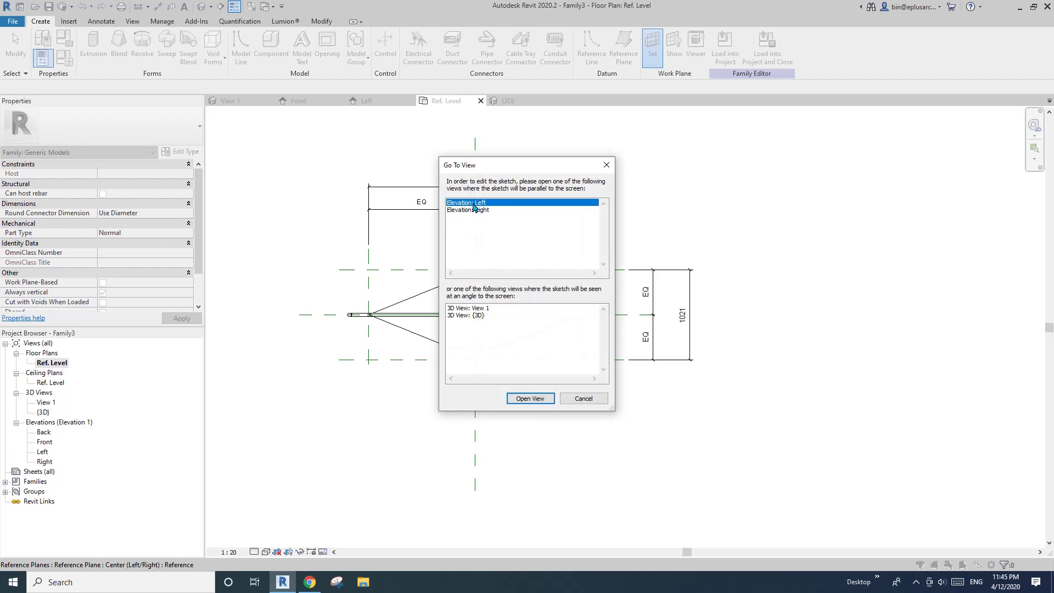
left_click(530, 400)
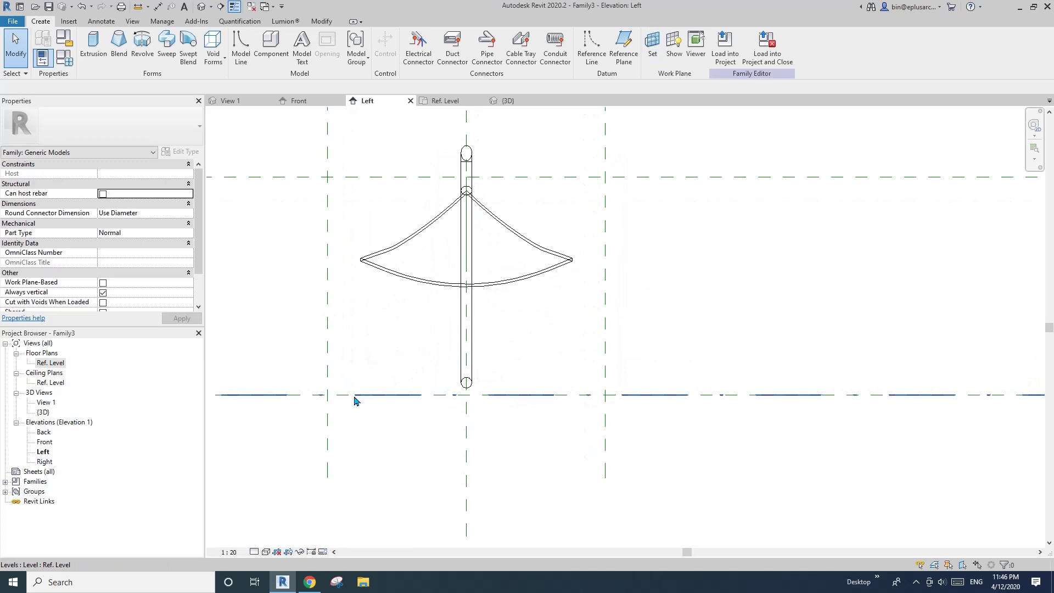
Start a sweep with a sketched path and check the stand shapes in the hammock image results in Chrome
left_click(165, 55)
left_click(490, 38)
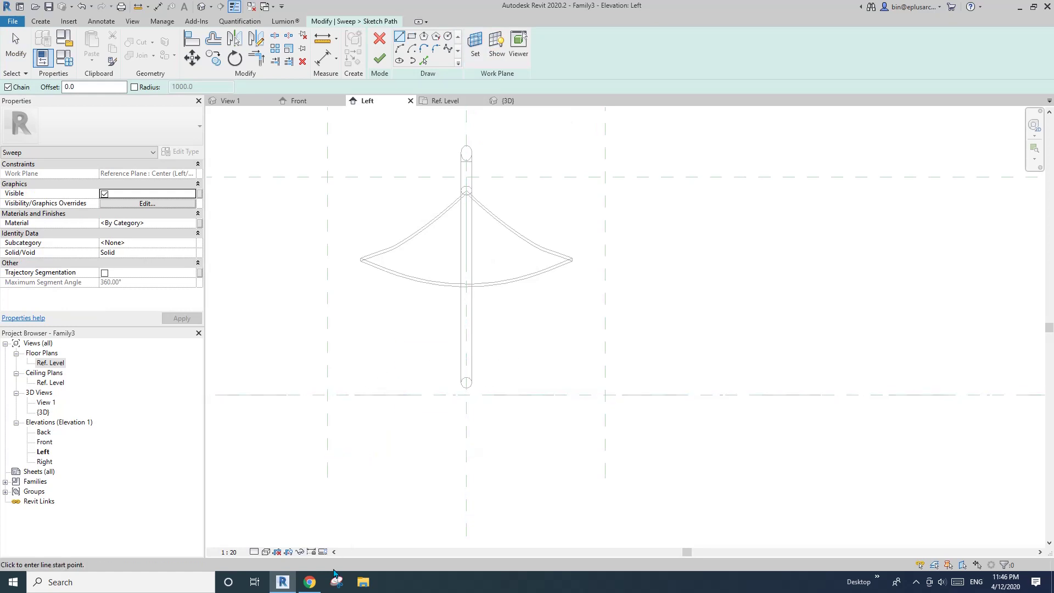
left_click(310, 581)
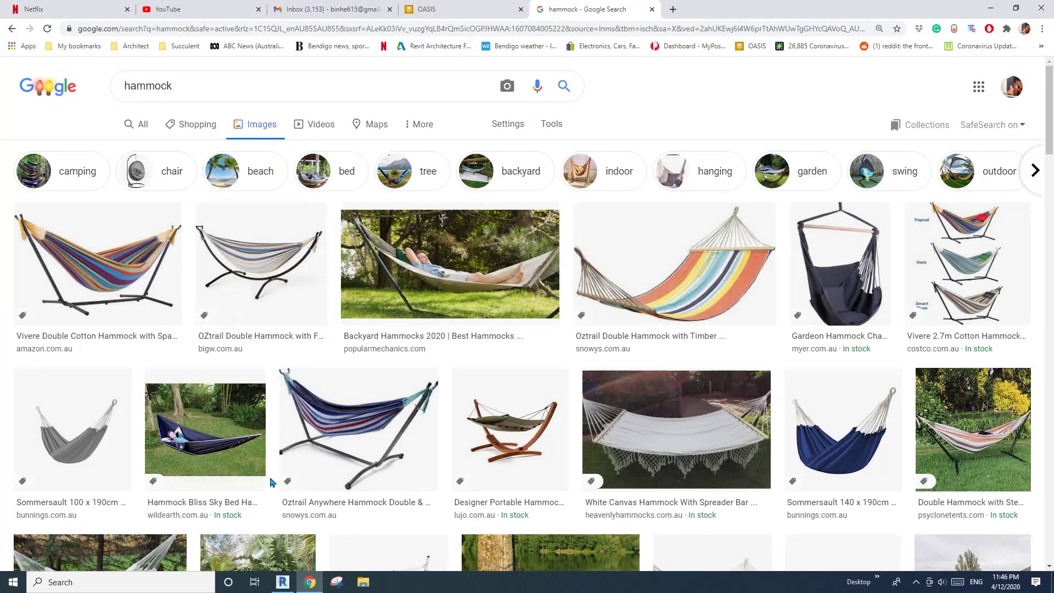
left_click(283, 582)
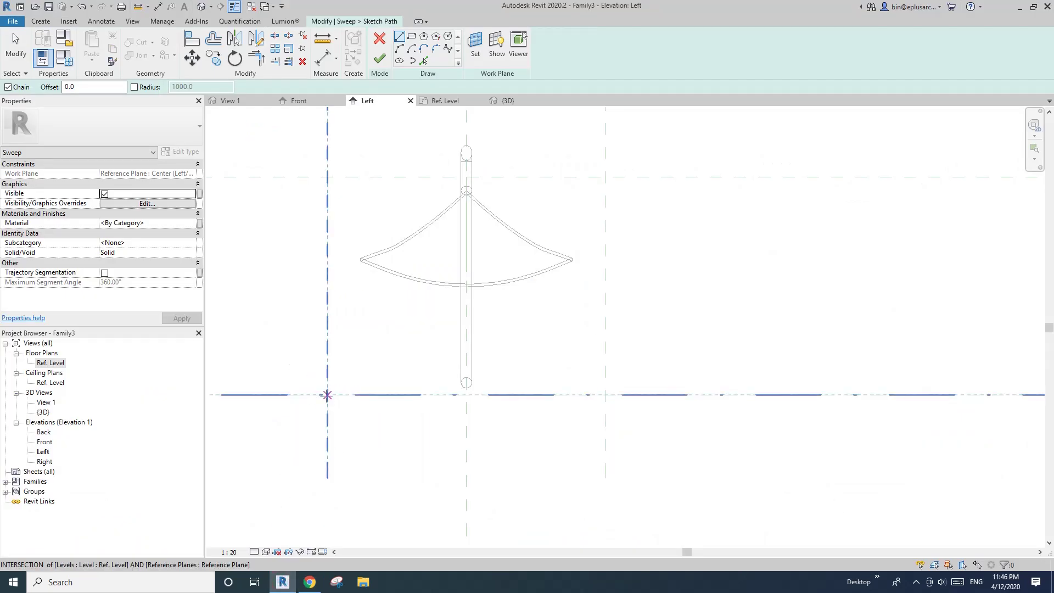
Sketch the sweep path as an upward arc of about 871 mm radius, ending where both outer reference planes meet Ref. Level
left_click(326, 394)
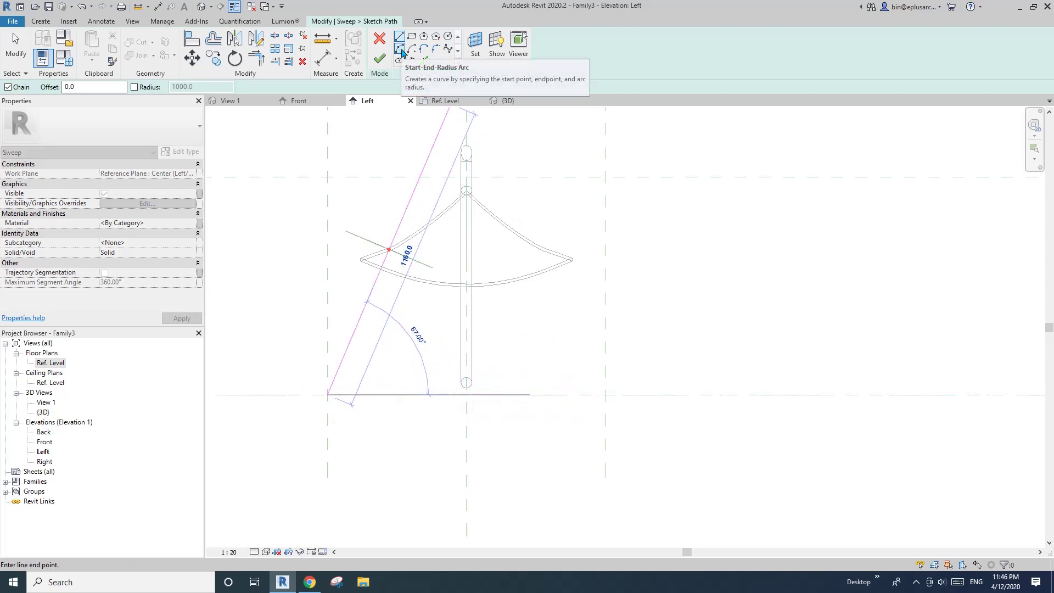
left_click(400, 50)
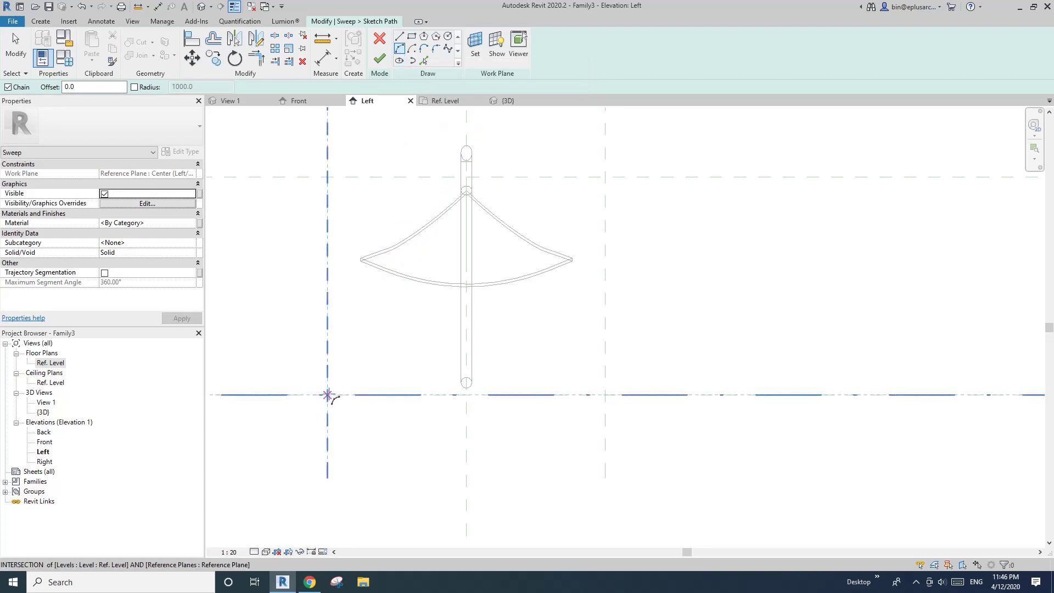
left_click(328, 394)
left_click(605, 394)
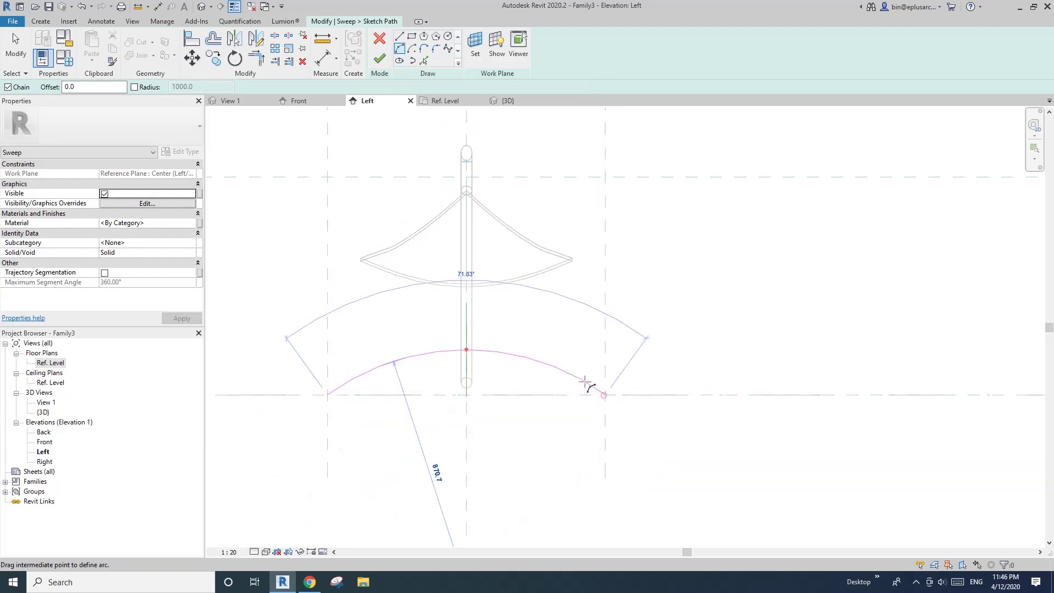
left_click(488, 351)
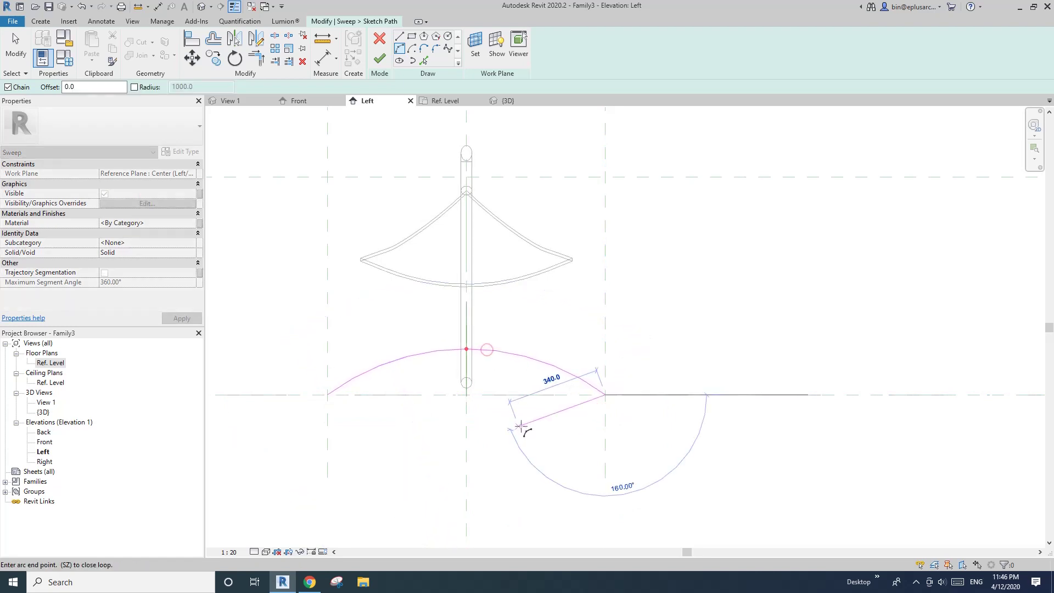
left_click(379, 59)
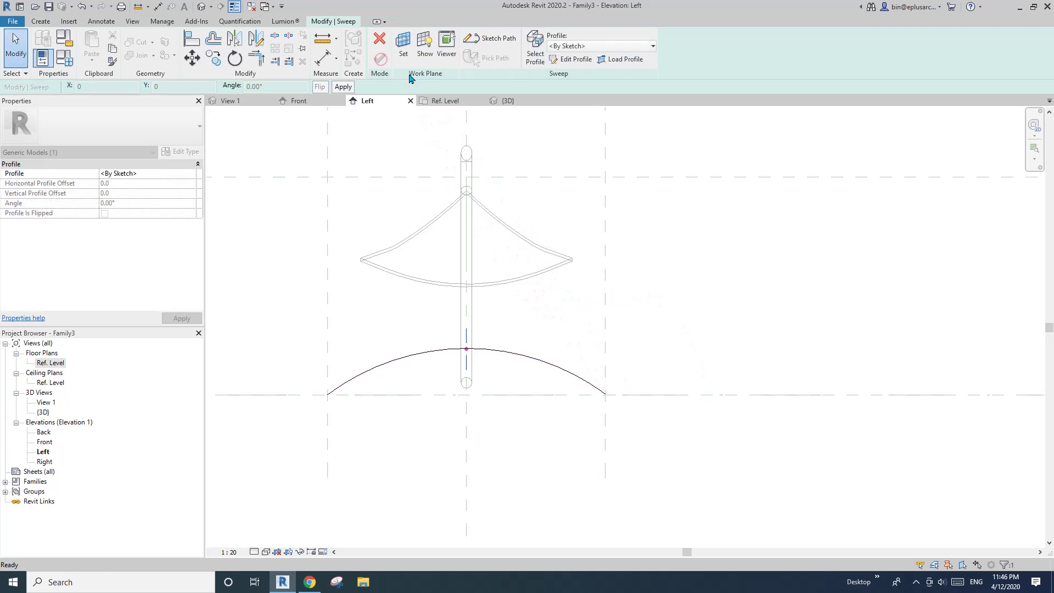
Open the sweep's sketched profile for editing in the Front elevation
left_click(573, 59)
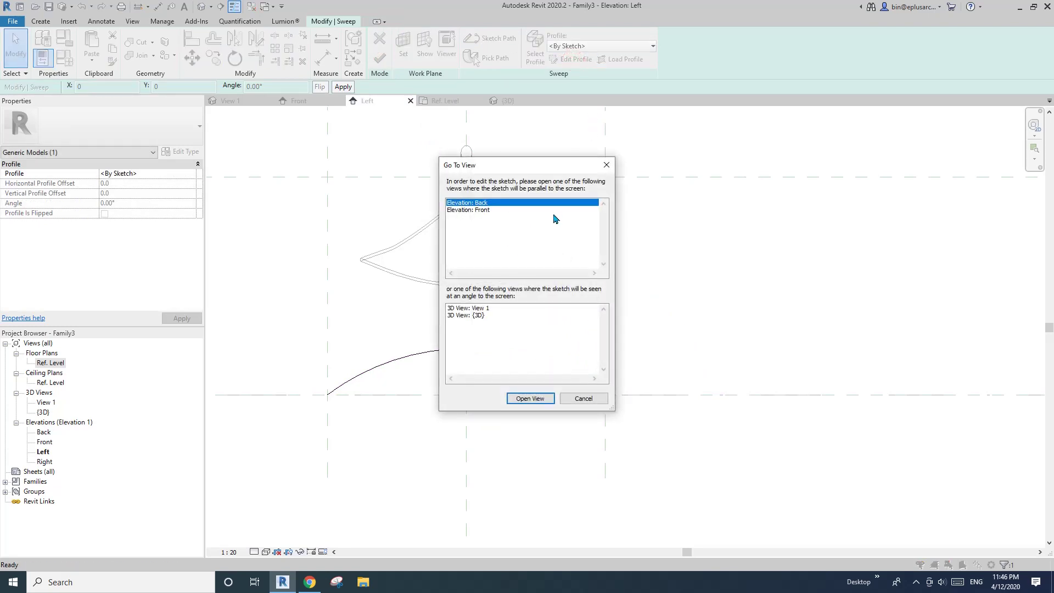
left_click(450, 210)
left_click(530, 398)
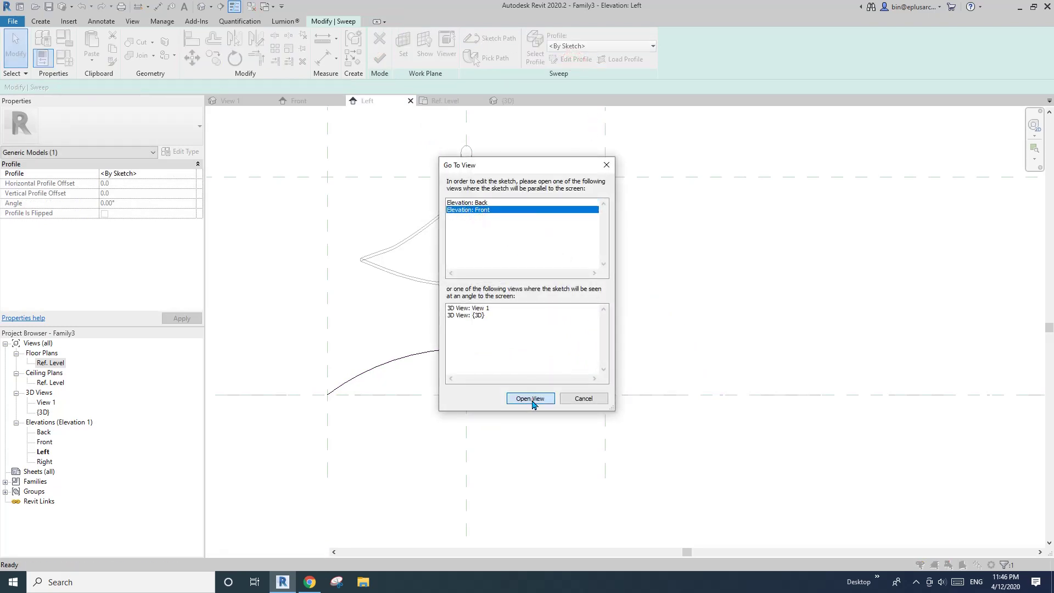
scroll(548, 306, "up", 2)
middle_click_drag(533, 340, 513, 339)
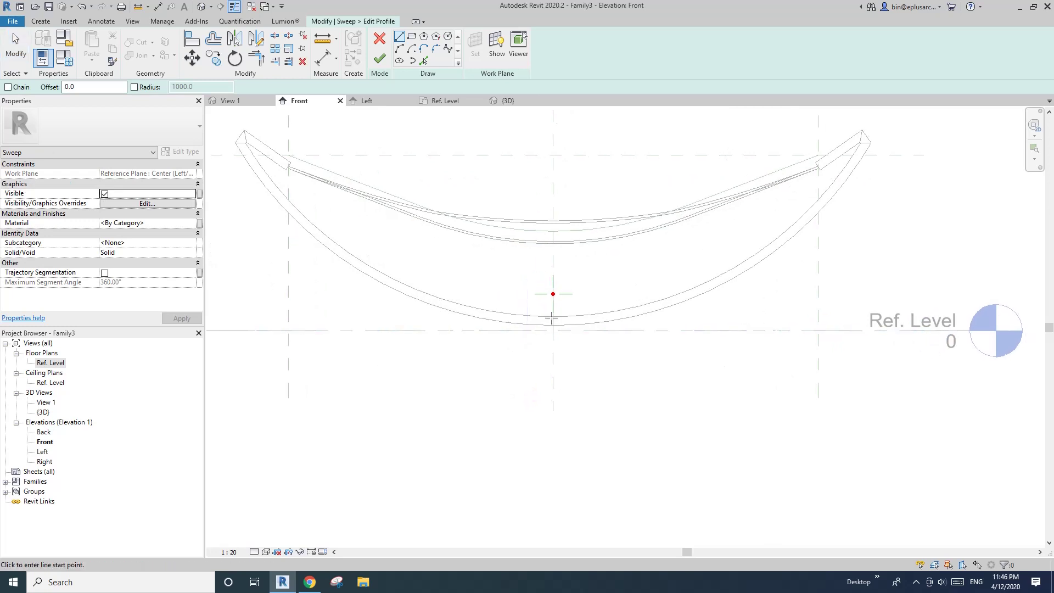
left_click(552, 294)
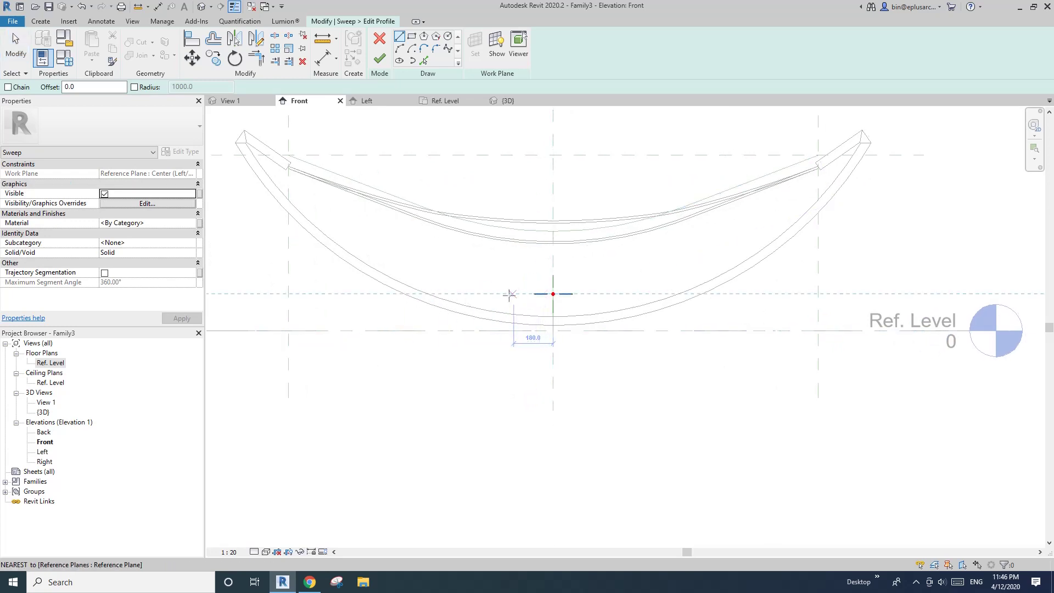
key("Escape")
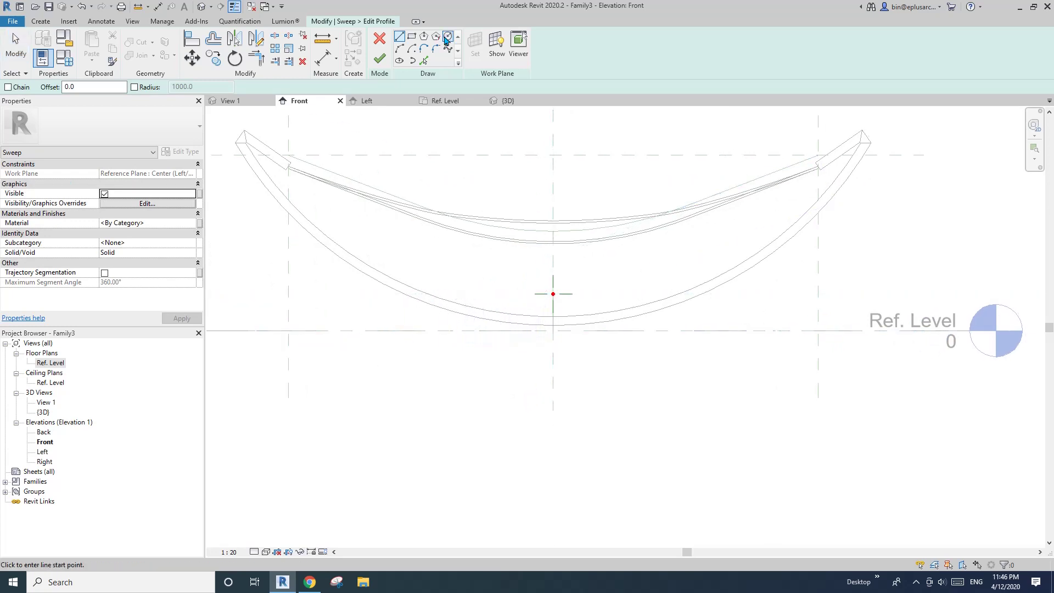
Draw a profile circle of about 20 mm radius where the left part of the curved frame crosses the horizontal profile plane
left_click(446, 37)
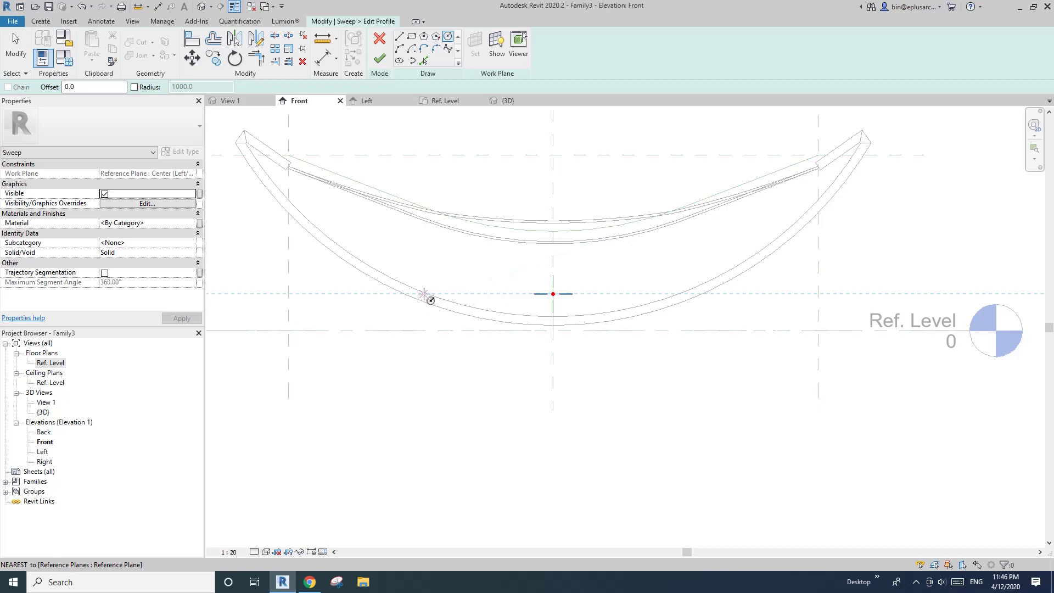
scroll(420, 300, "up", 3)
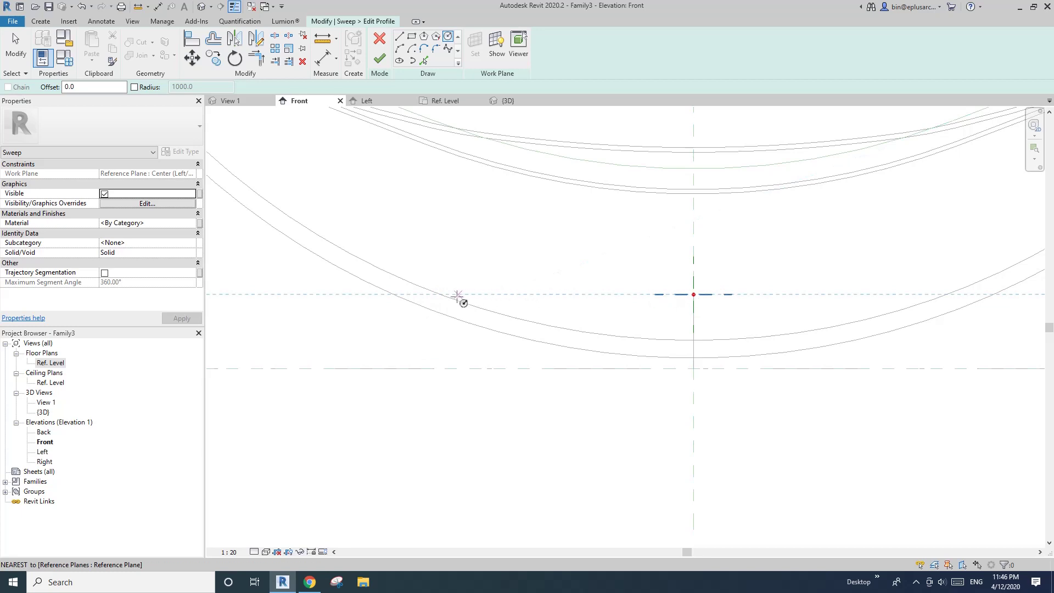
left_click(417, 294)
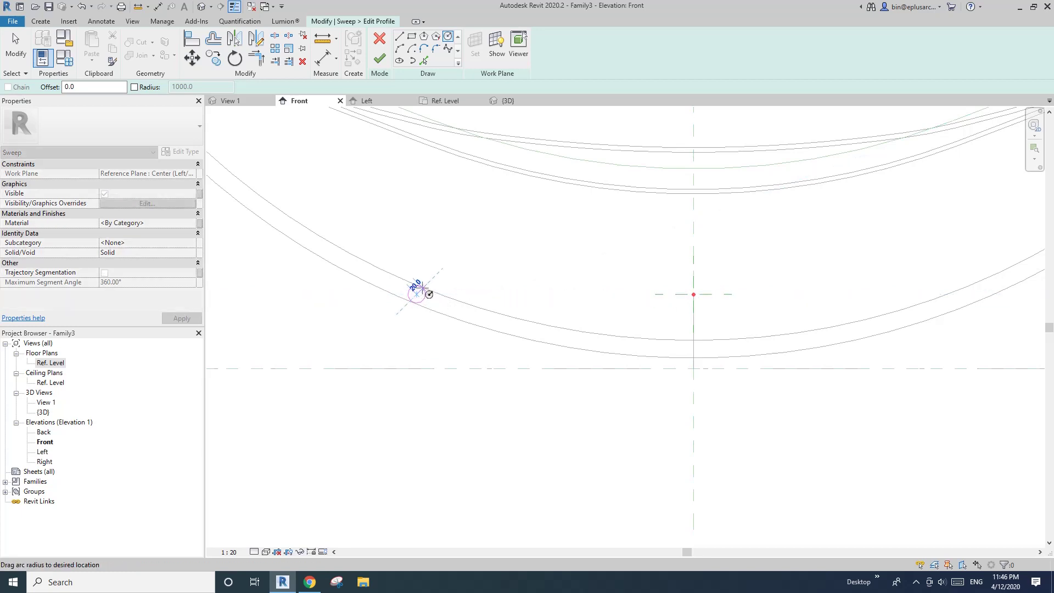
scroll(450, 321, "up", 1)
key("Escape")
key("Escape")
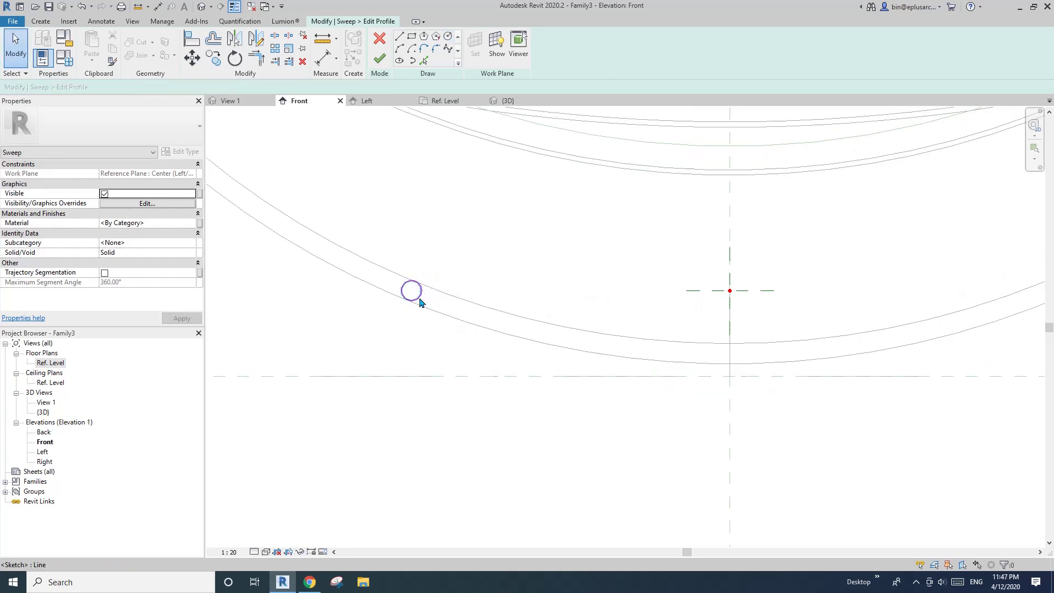
Mirror a copy of the profile circle about the Center (Left/Right) reference plane
scroll(433, 305, "down", 1)
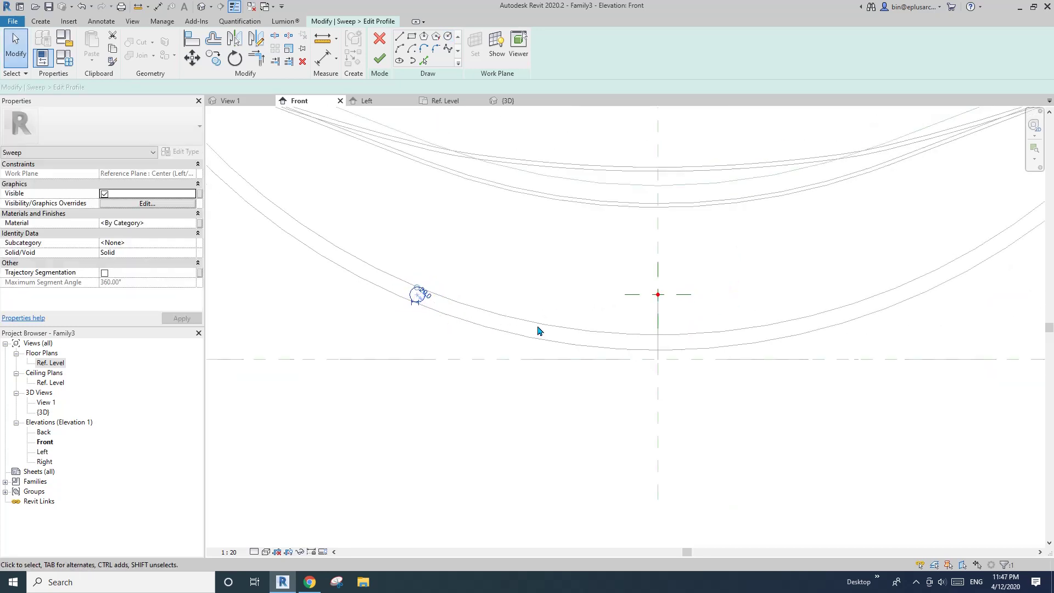
key("m")
key("m")
left_click(662, 243)
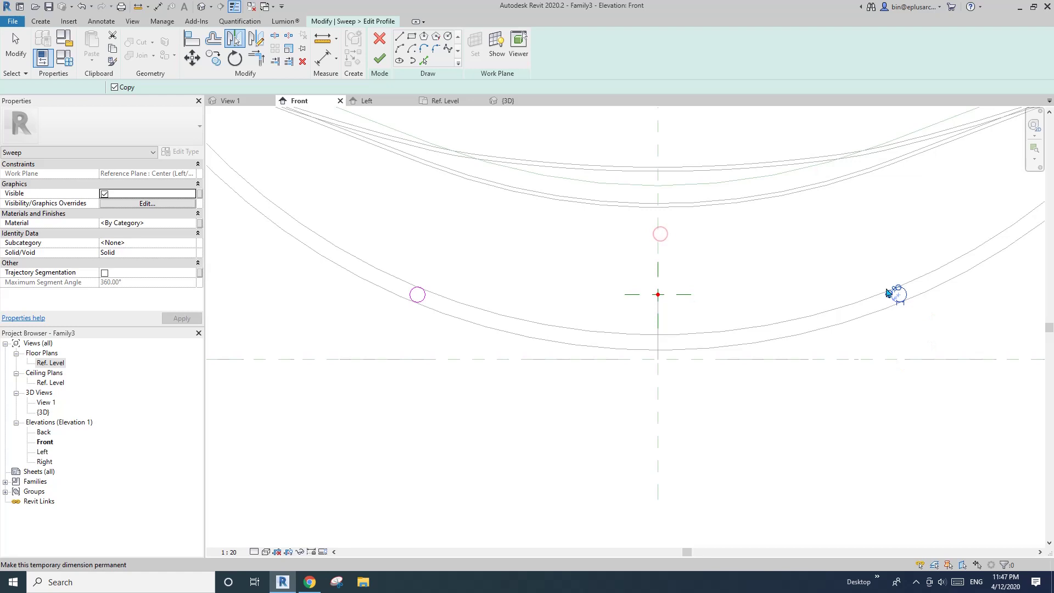
scroll(557, 242, "down", 1)
key("Escape")
key("Escape")
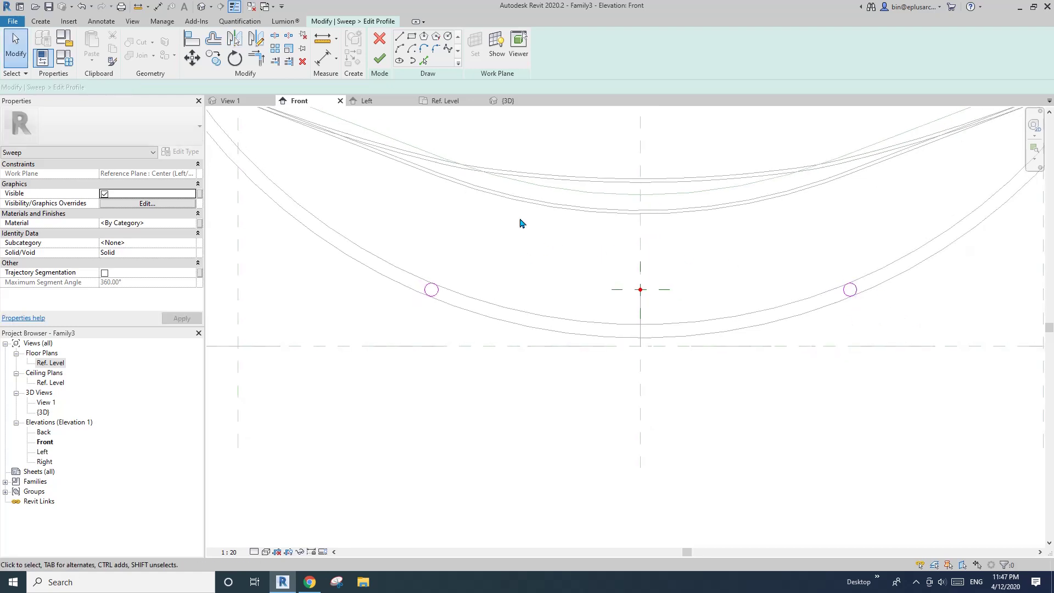
Finish the two-circle profile and the sweep, and examine the curved support legs in the 3D view
left_click(379, 58)
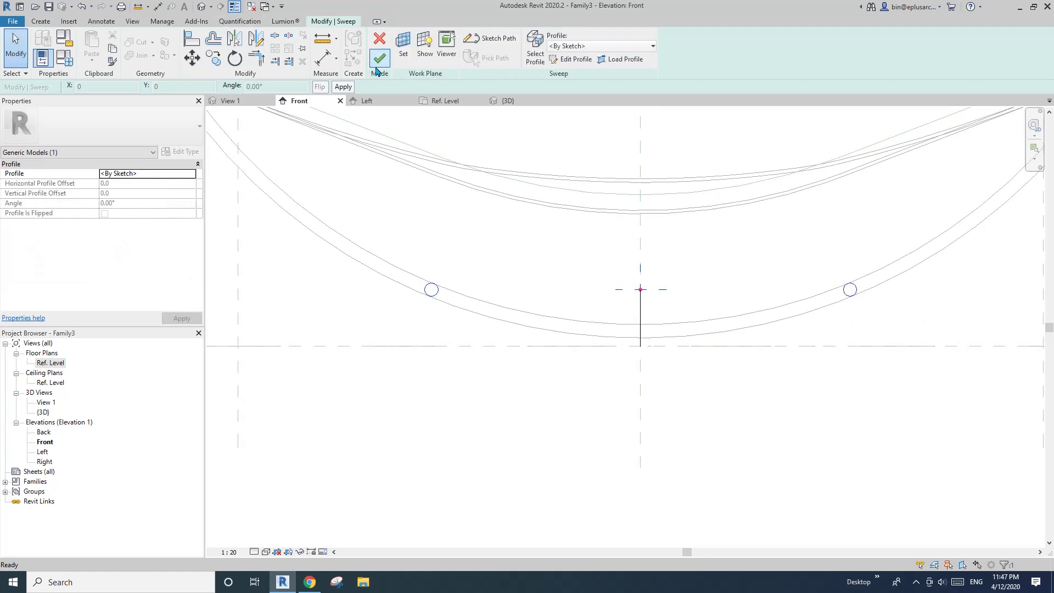
left_click(378, 62)
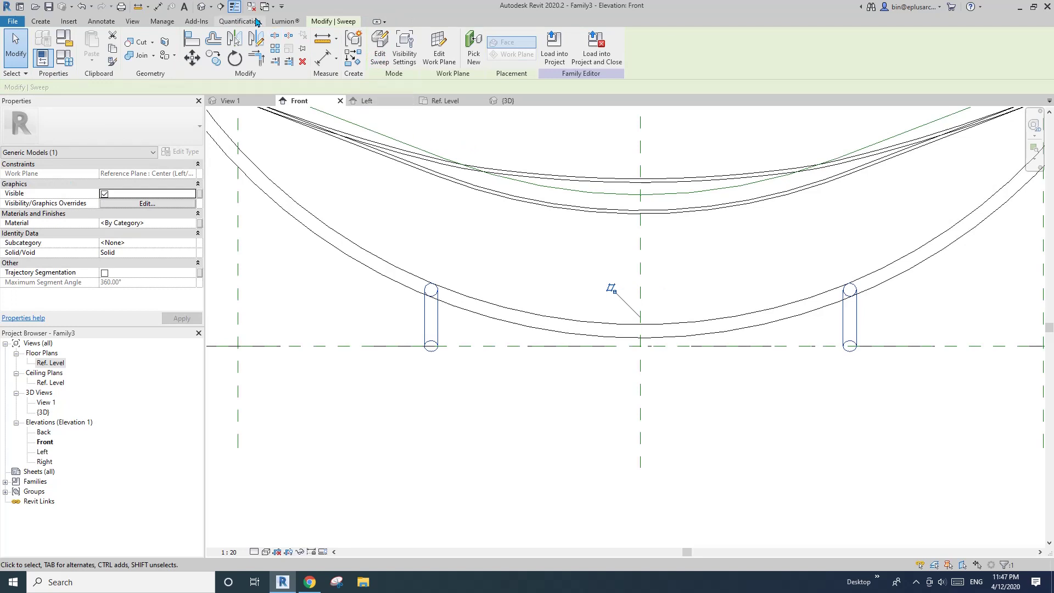
left_click(204, 8)
middle_click_drag(538, 196, 713, 299, "shift")
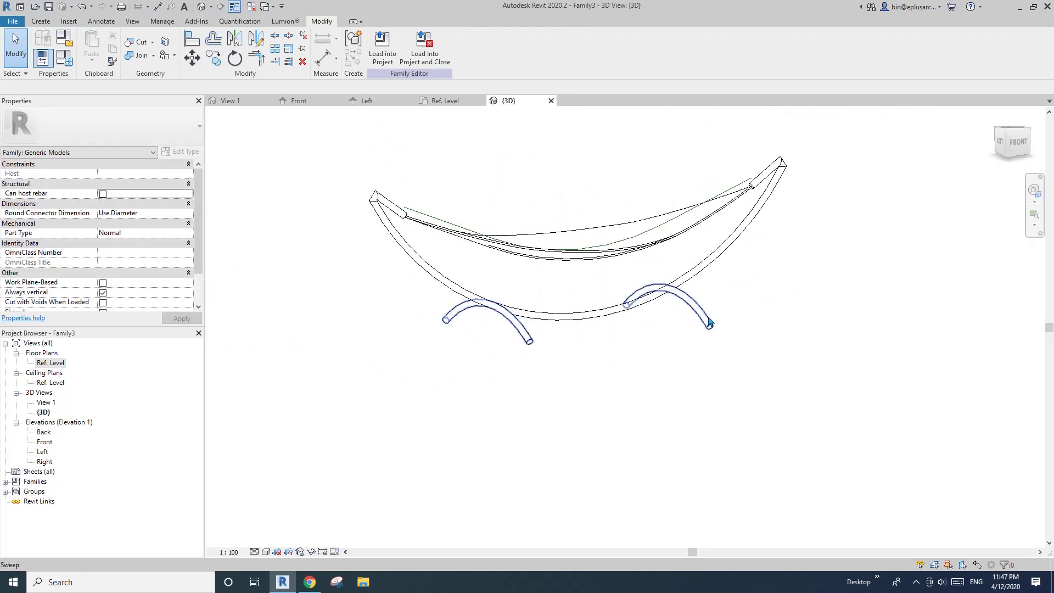
left_click(707, 318)
middle_click_drag(555, 335, 505, 329, "shift")
Try to join the curved main frame with the swept support legs
left_click(142, 55)
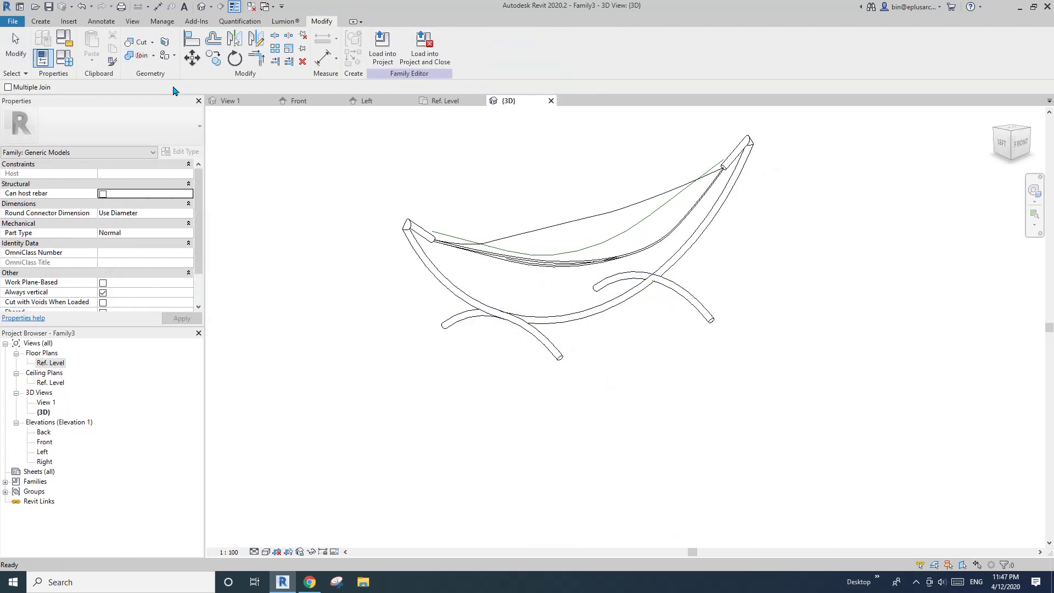
left_click(474, 301)
left_click(539, 337)
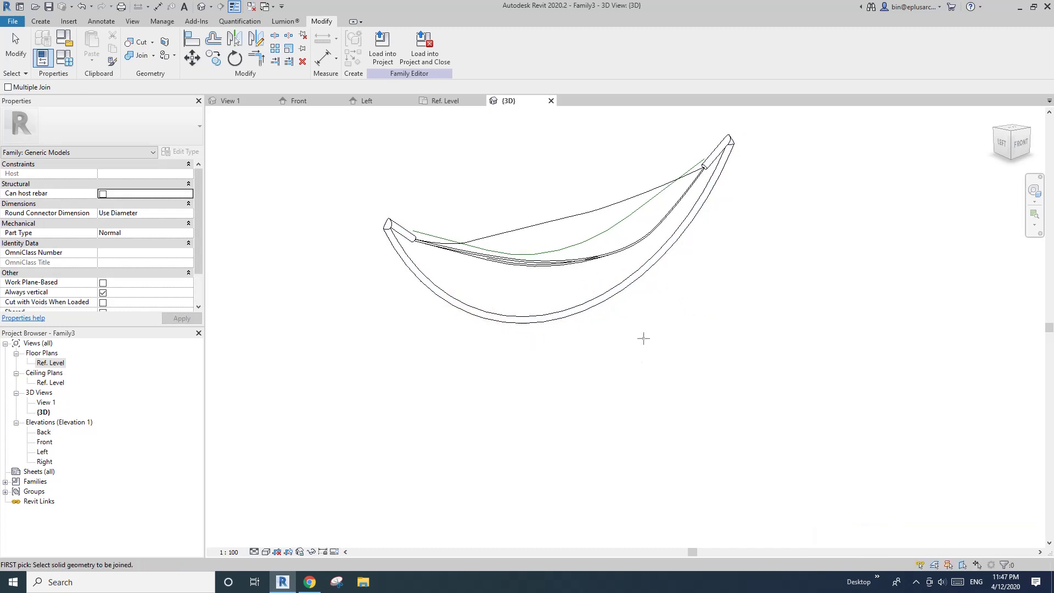
key("Escape")
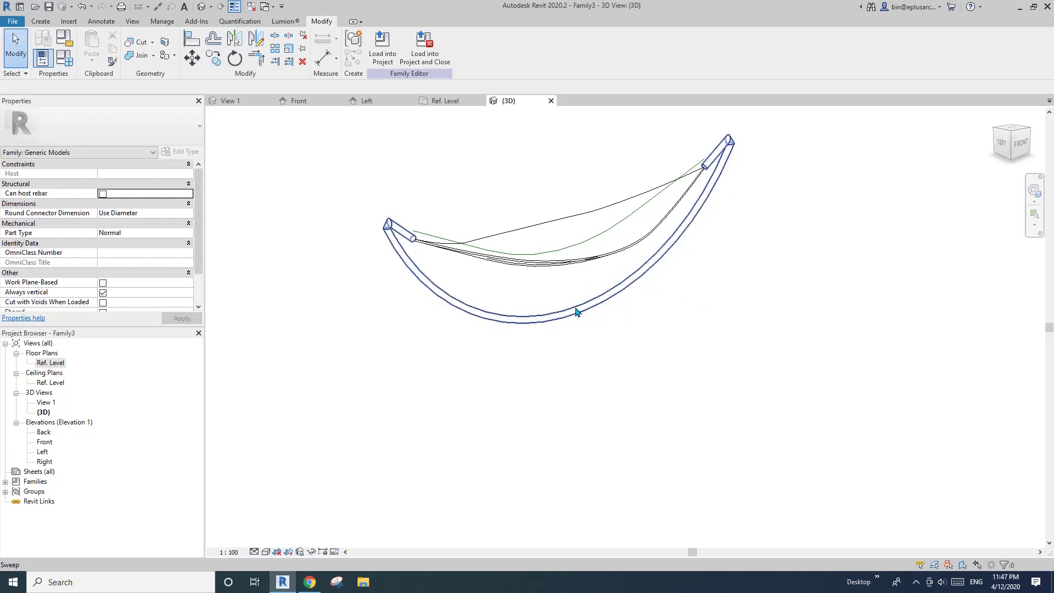
middle_click_drag(510, 321, 631, 285, "shift")
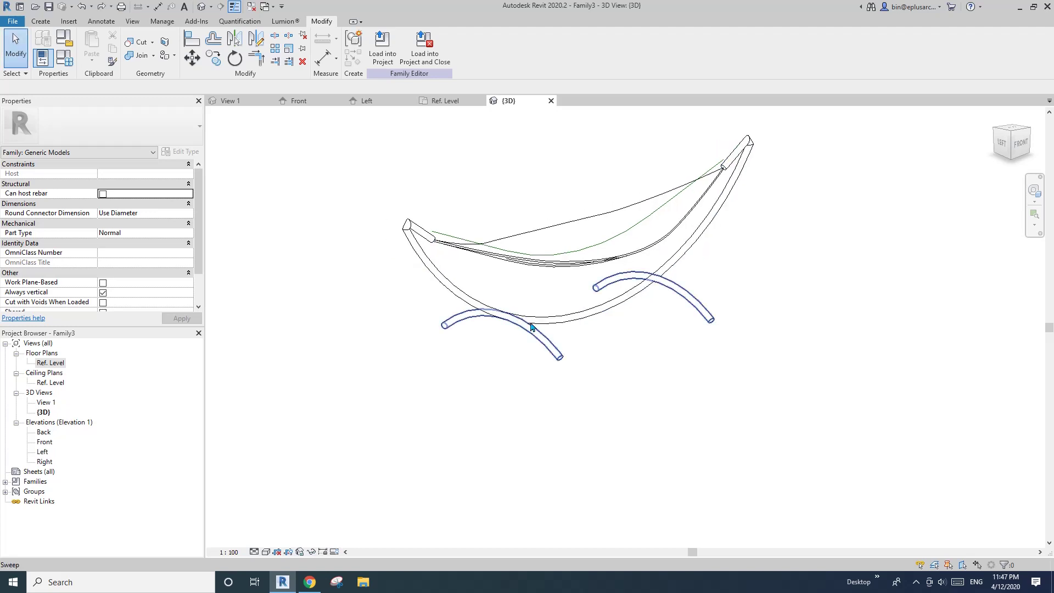
Examine from the front how the two curved support legs intersect the main frame tube
left_click(1018, 144)
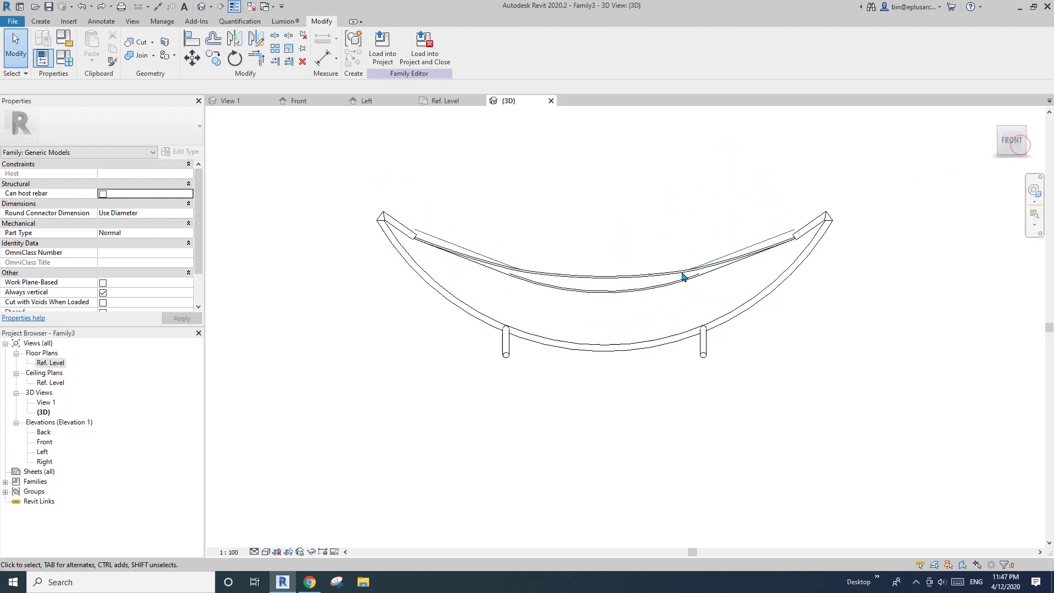
scroll(768, 401, "up", 6)
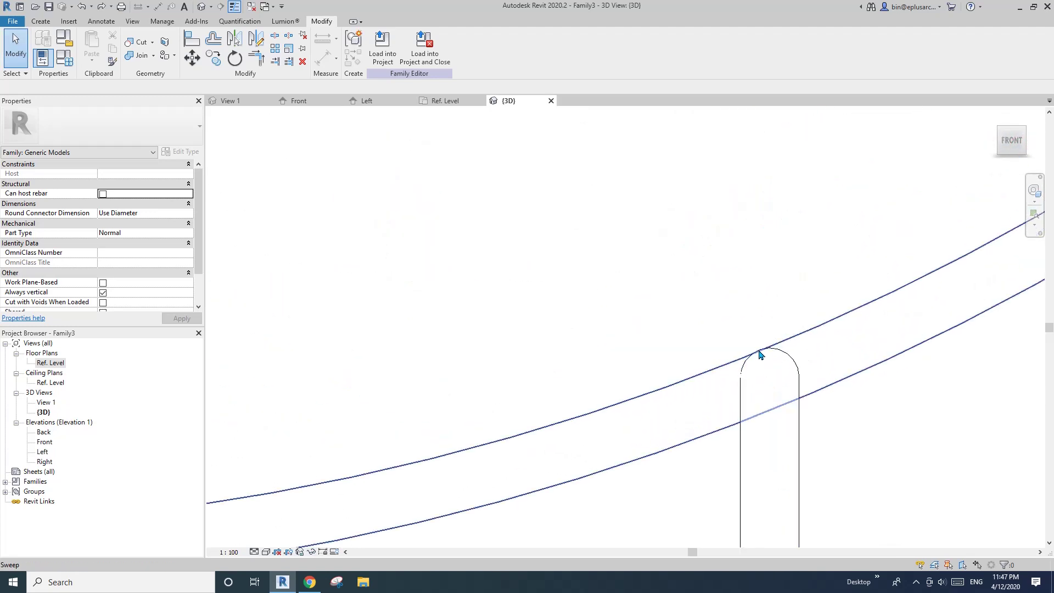
scroll(760, 357, "up", 2)
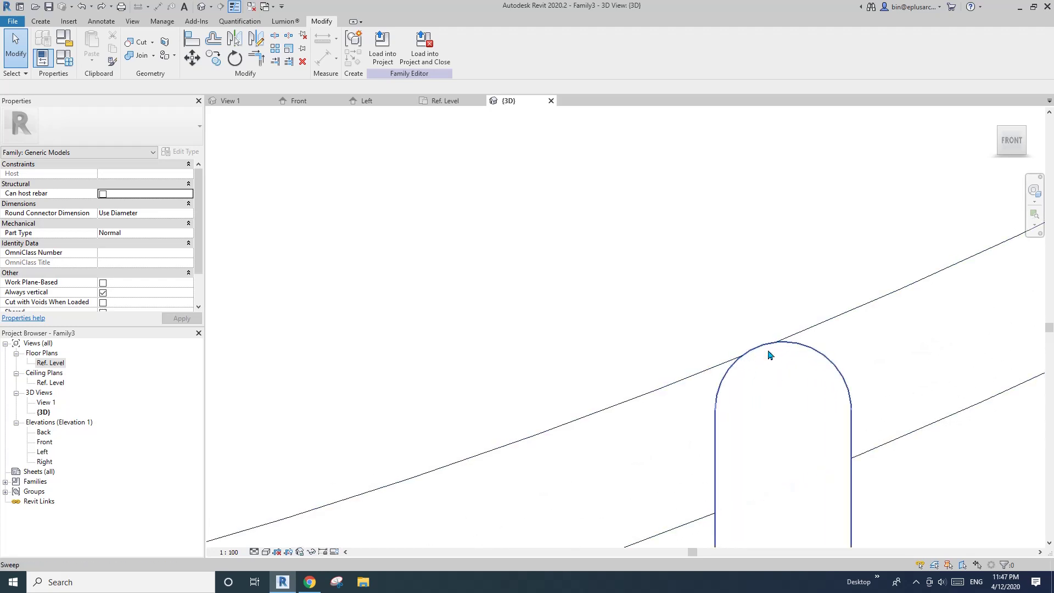
scroll(768, 356, "down", 6)
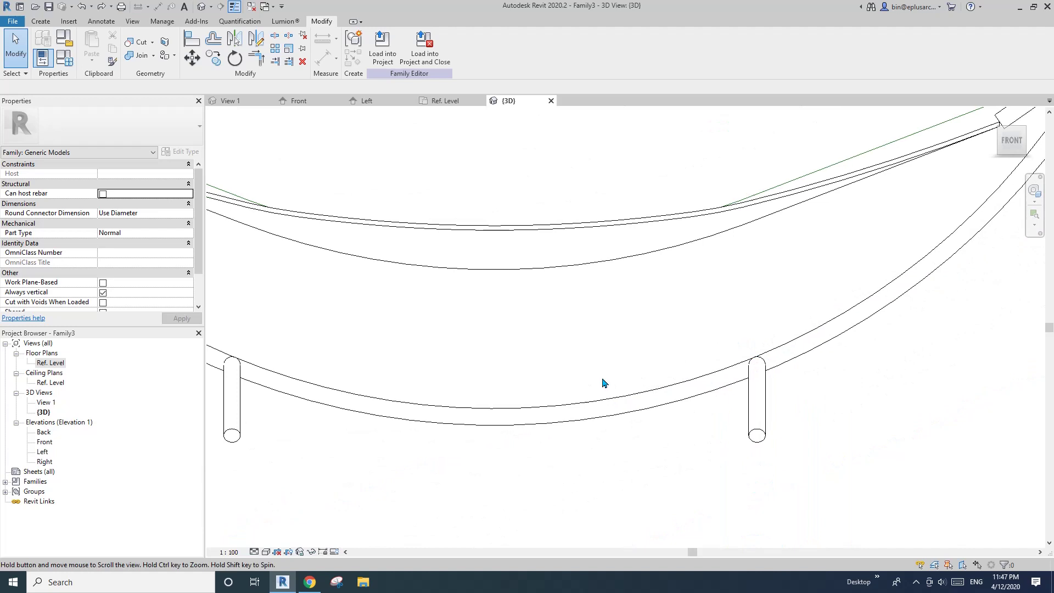
middle_click_drag(247, 379, 478, 357)
scroll(464, 336, "down", 3)
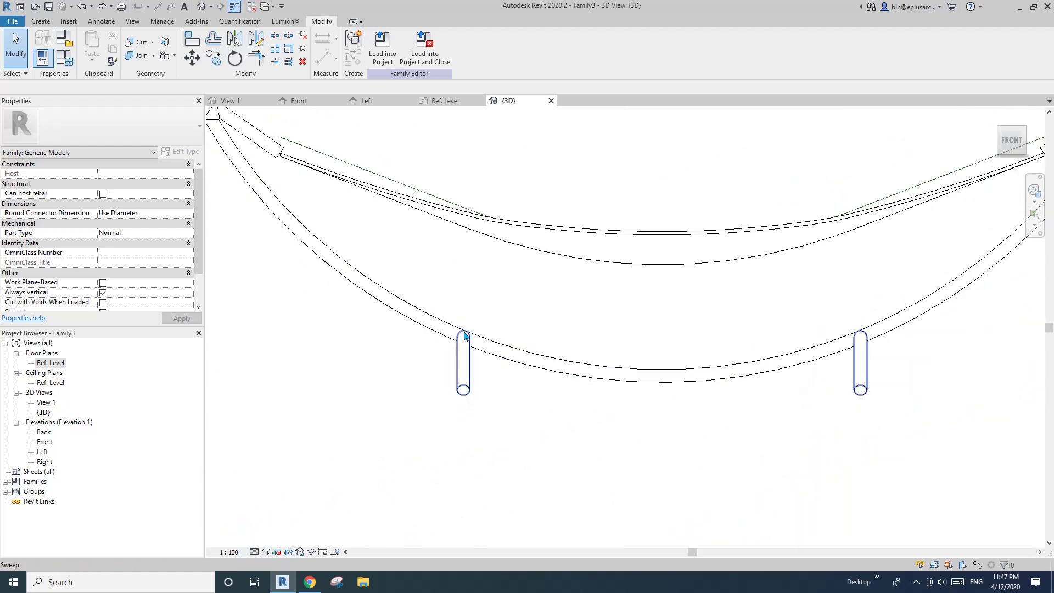
left_click(792, 366)
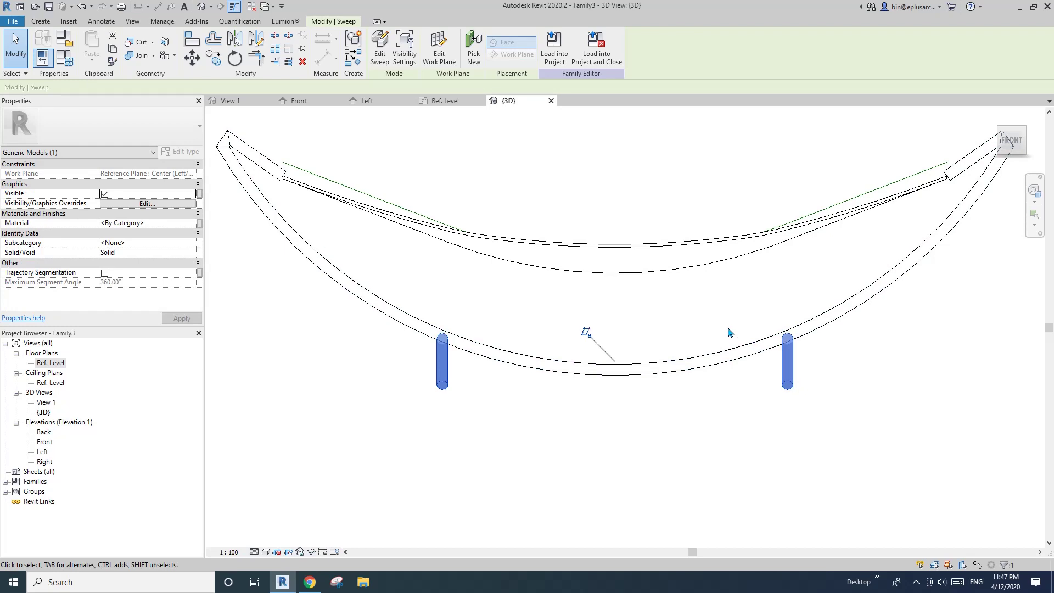
key("Escape")
Join the curved main frame with the swept support legs and check the joint in the 3D view
middle_click_drag(453, 348, 543, 402, "shift")
left_click(141, 55)
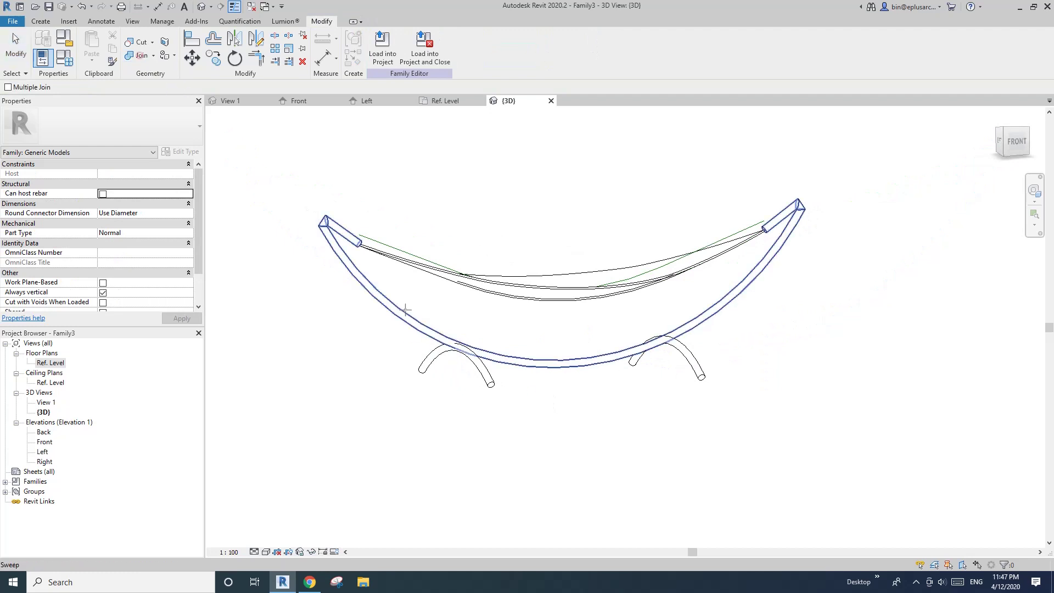
scroll(463, 357, "up", 3)
left_click(478, 365)
left_click(512, 363)
key("Escape")
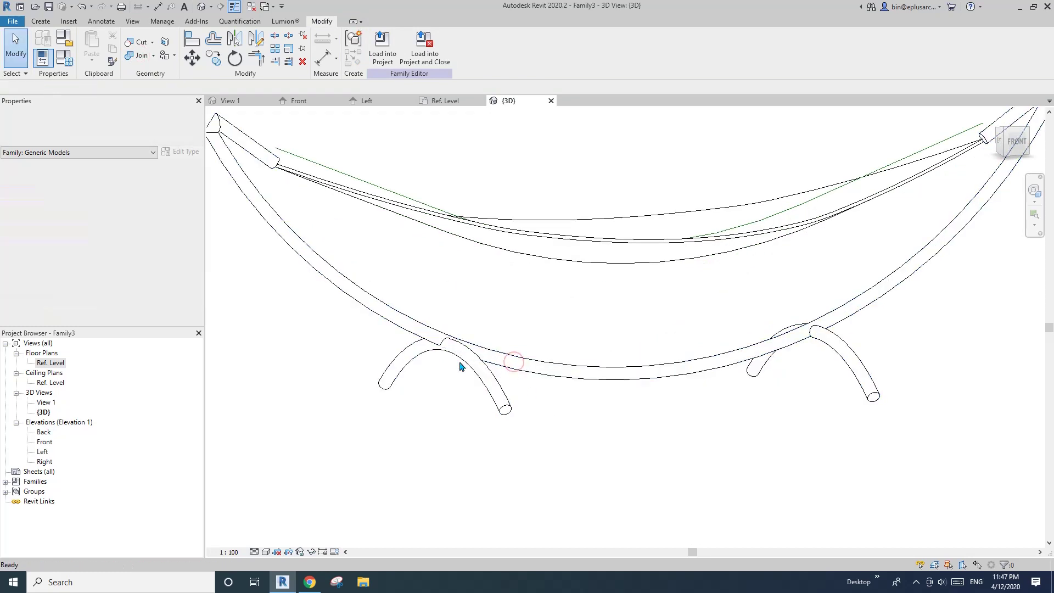
scroll(461, 354, "up", 3)
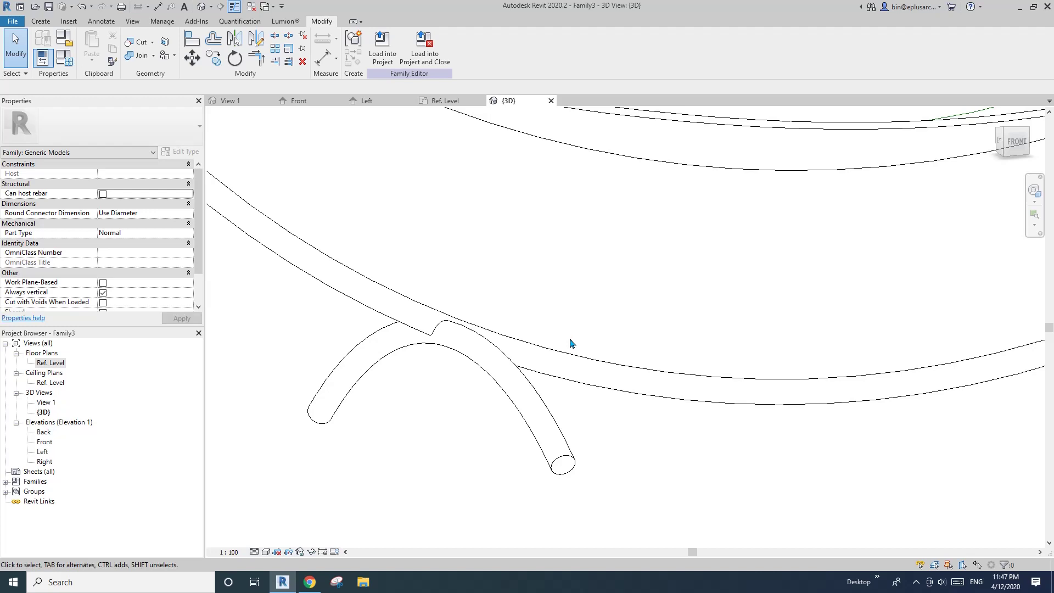
scroll(570, 343, "down", 6)
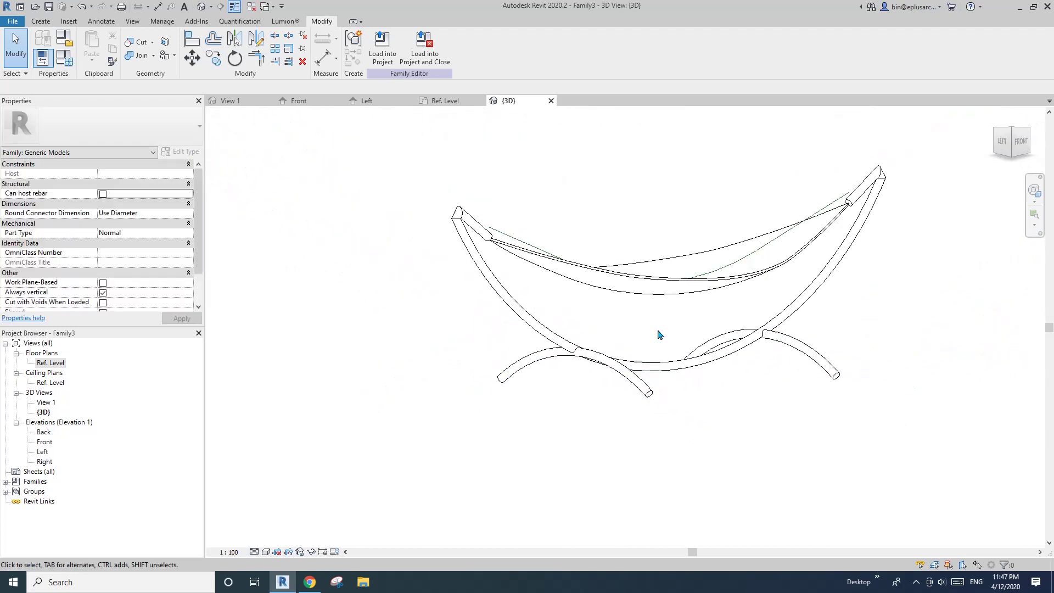
In the Front elevation, sketch a void extrusion rectangle about 100 mm high below the reference level, spanning both support legs
double_click(46, 443)
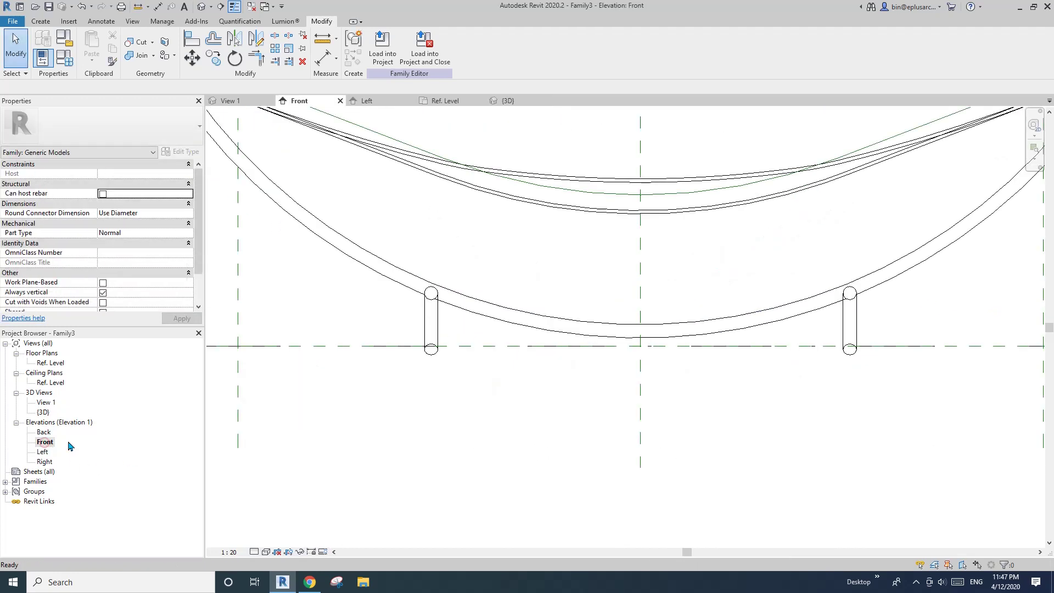
middle_click_drag(525, 378, 500, 375)
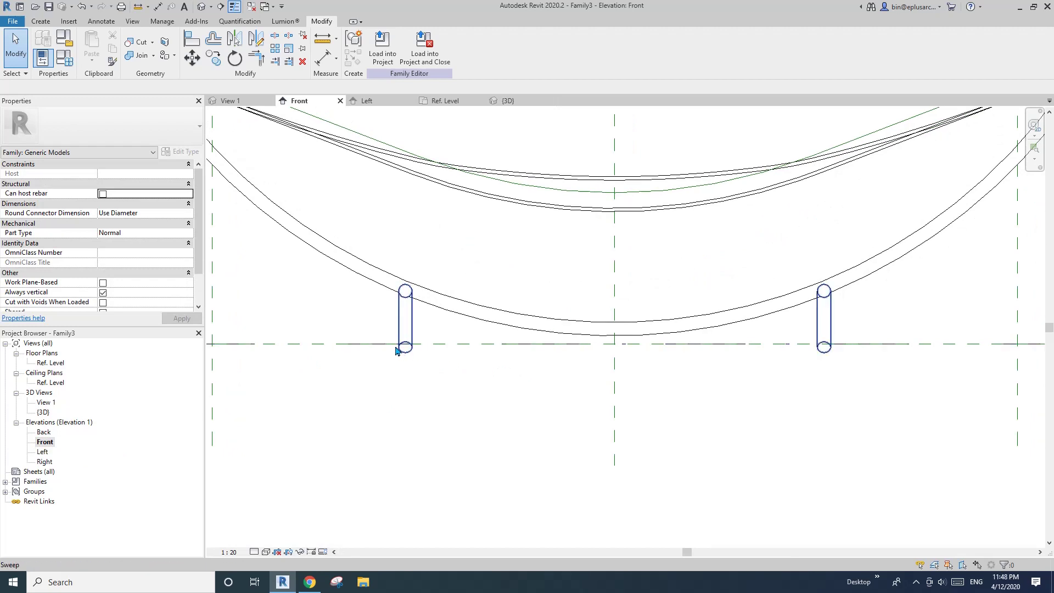
left_click(40, 21)
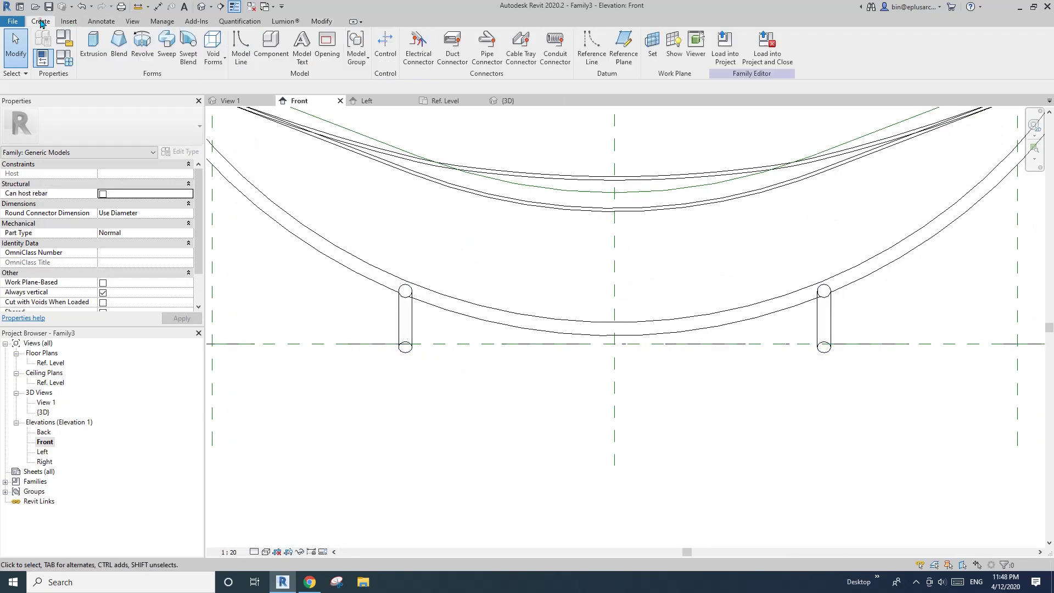
left_click(213, 51)
left_click(240, 80)
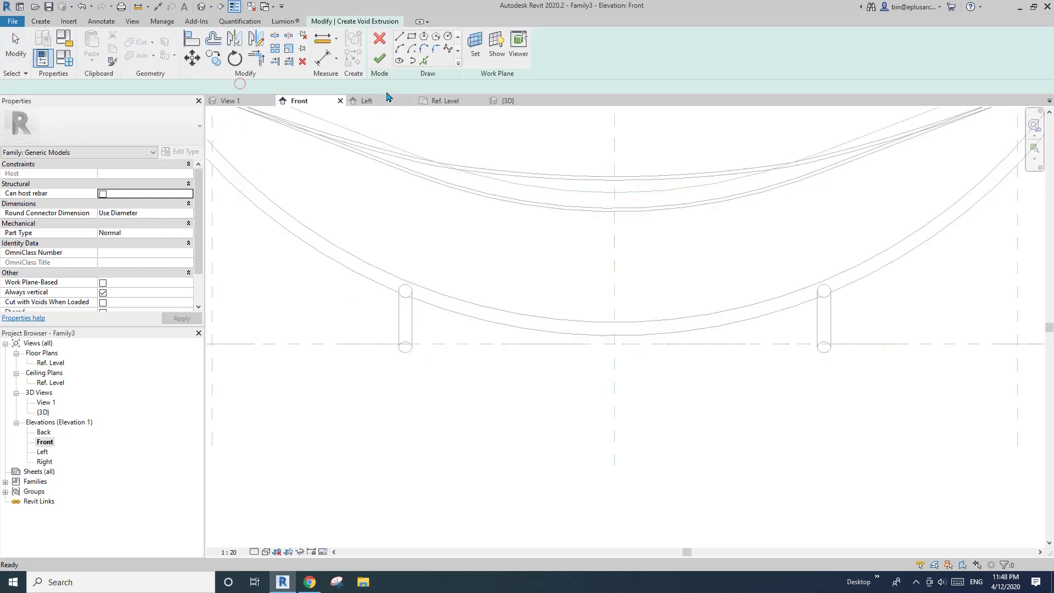
left_click(412, 36)
left_click(334, 345)
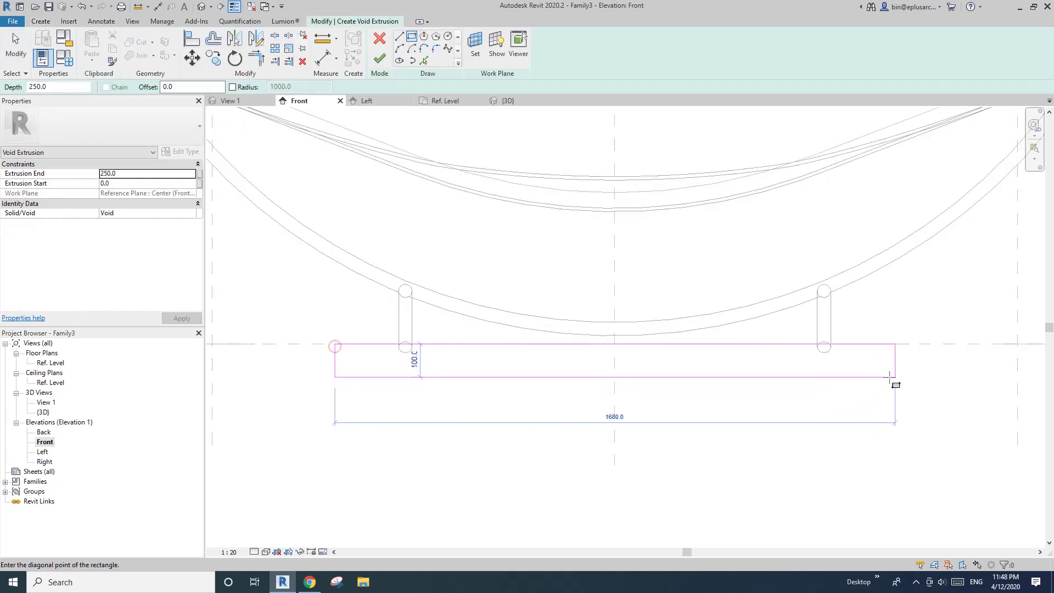
left_click(881, 377)
key("Escape")
key("Escape")
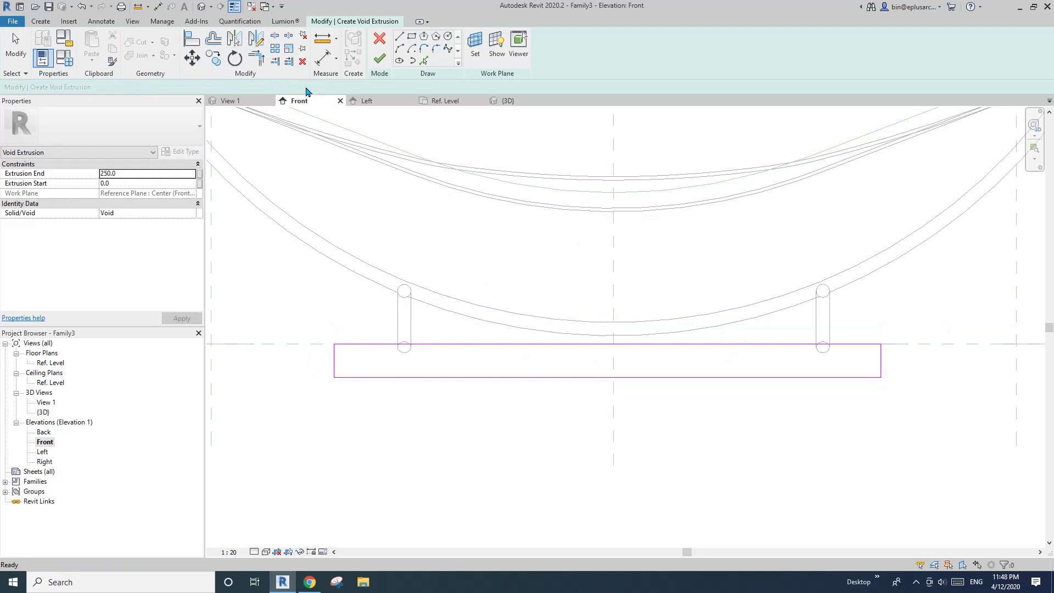
Finish the void extrusion in the 3D view and stretch its depth so it extends past the ends of both support legs
left_click(201, 6)
middle_click_drag(620, 361, 593, 263, "shift")
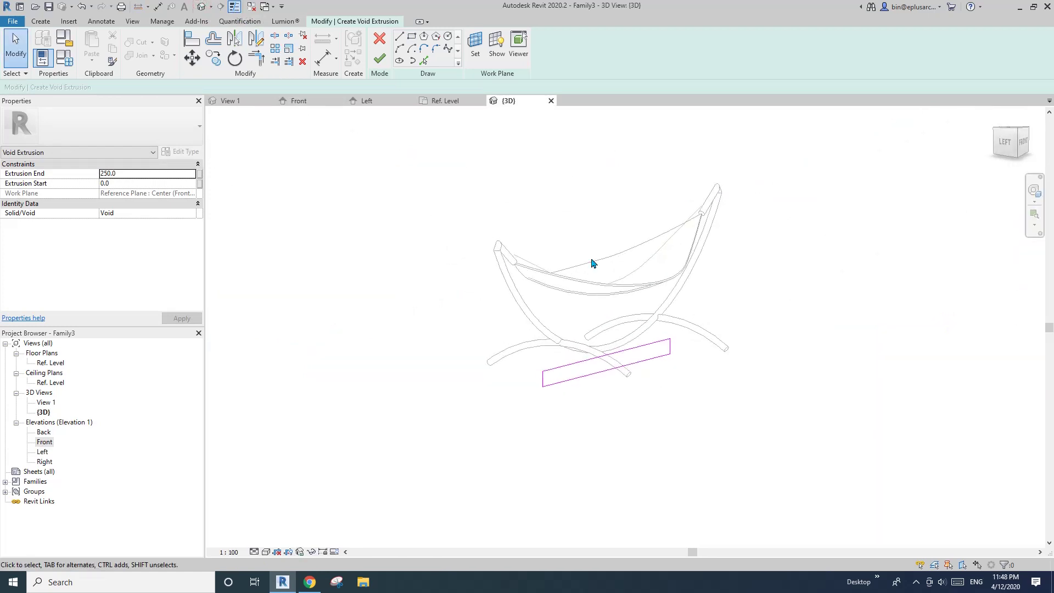
left_click(379, 60)
middle_click_drag(614, 357, 654, 395, "shift")
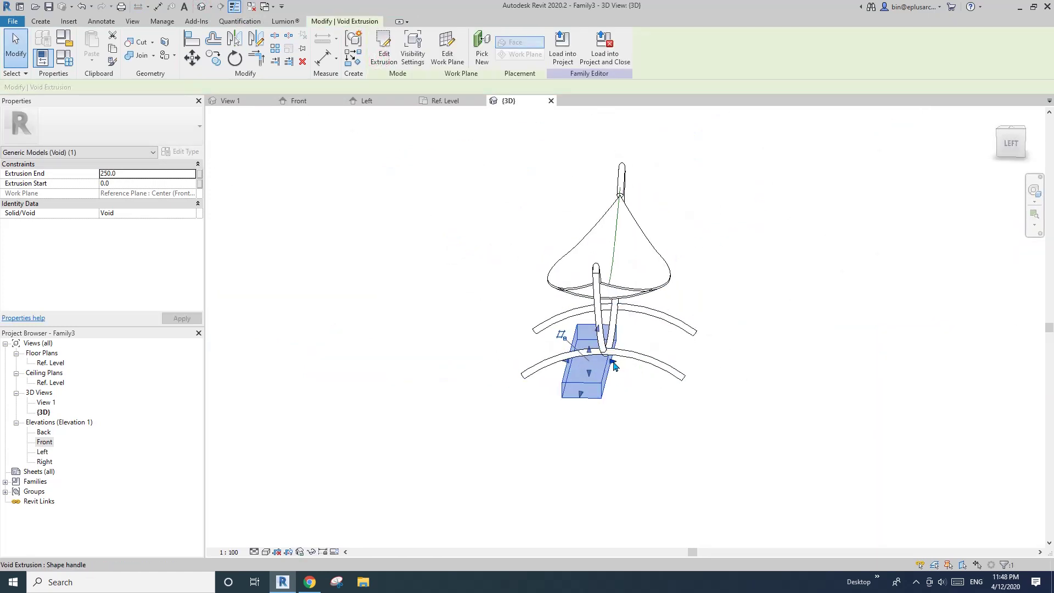
left_click_drag(565, 361, 494, 357)
middle_click_drag(494, 358, 624, 397, "shift")
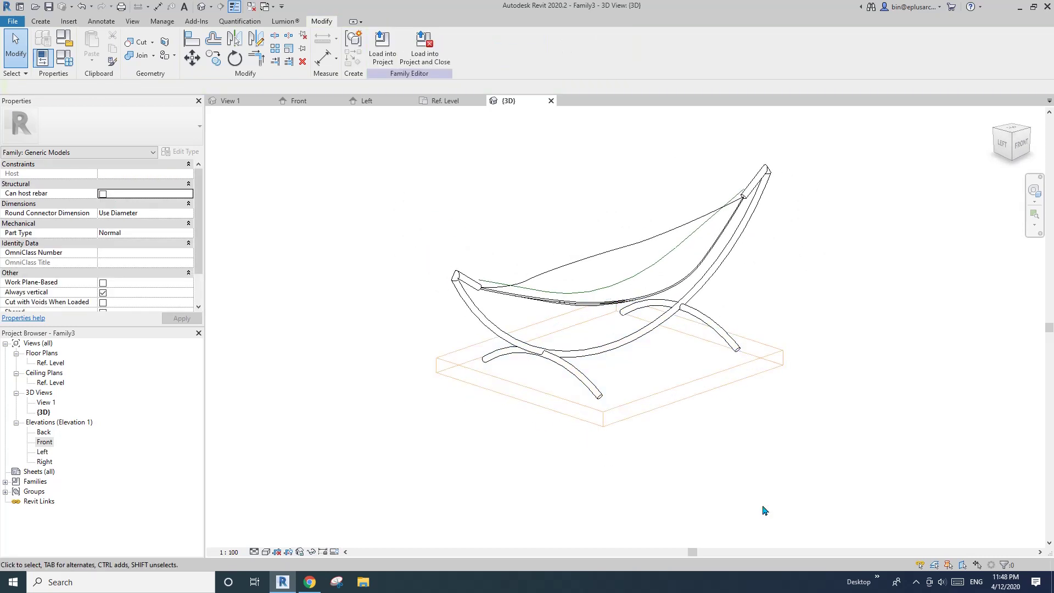
Cut the support legs with the void extrusion so their feet are flat at the reference level
left_click(137, 48)
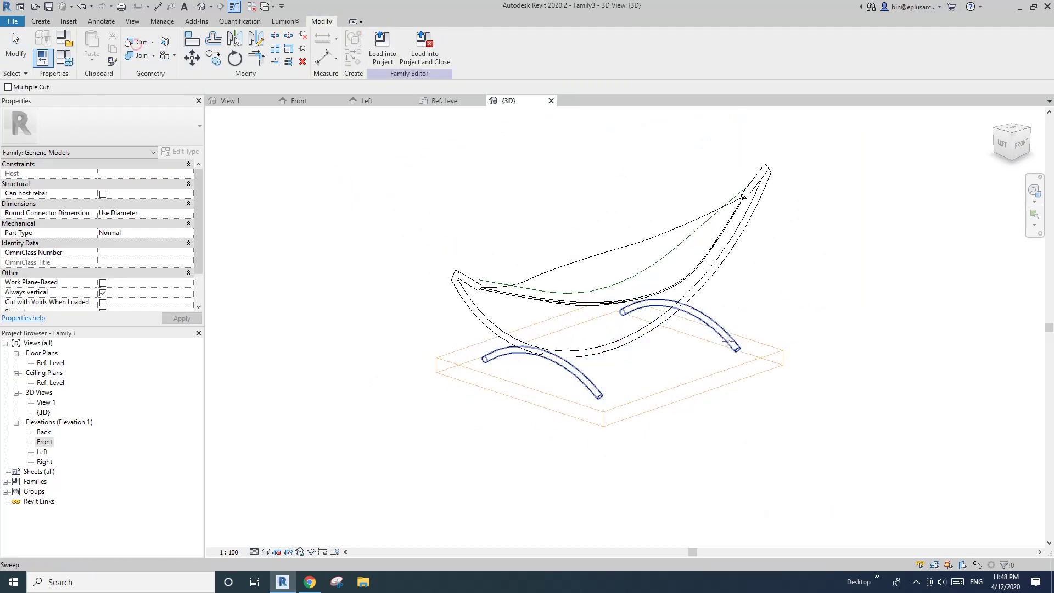
left_click(711, 326)
left_click(782, 359)
key("Escape")
Undo the last change and deepen the hammock's middle reference arc to a radius of about 1244 mm
middle_click_drag(804, 376, 666, 284, "shift")
left_click(679, 286)
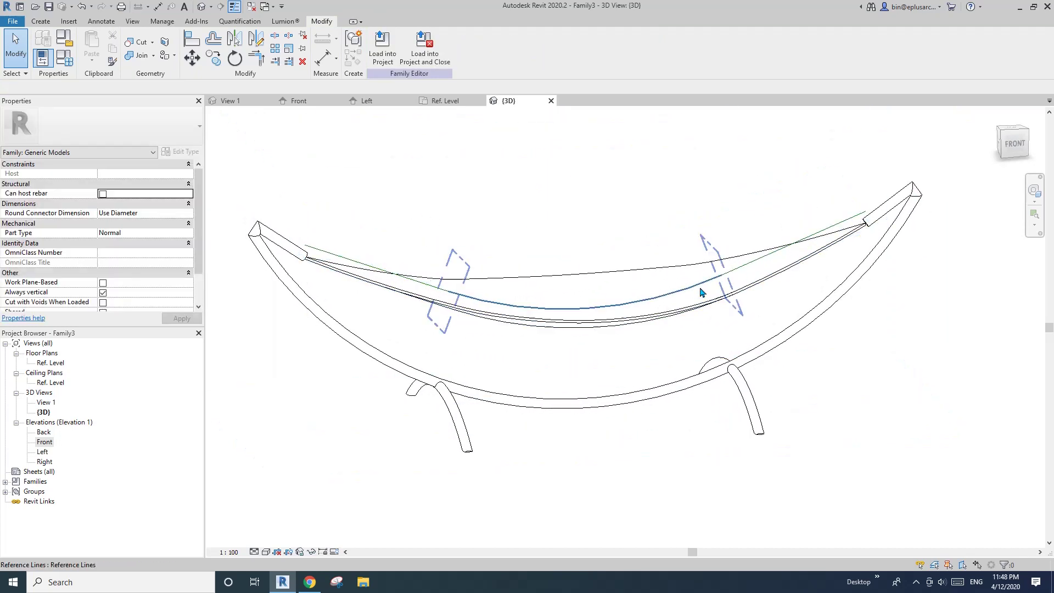
key("ctrl+z")
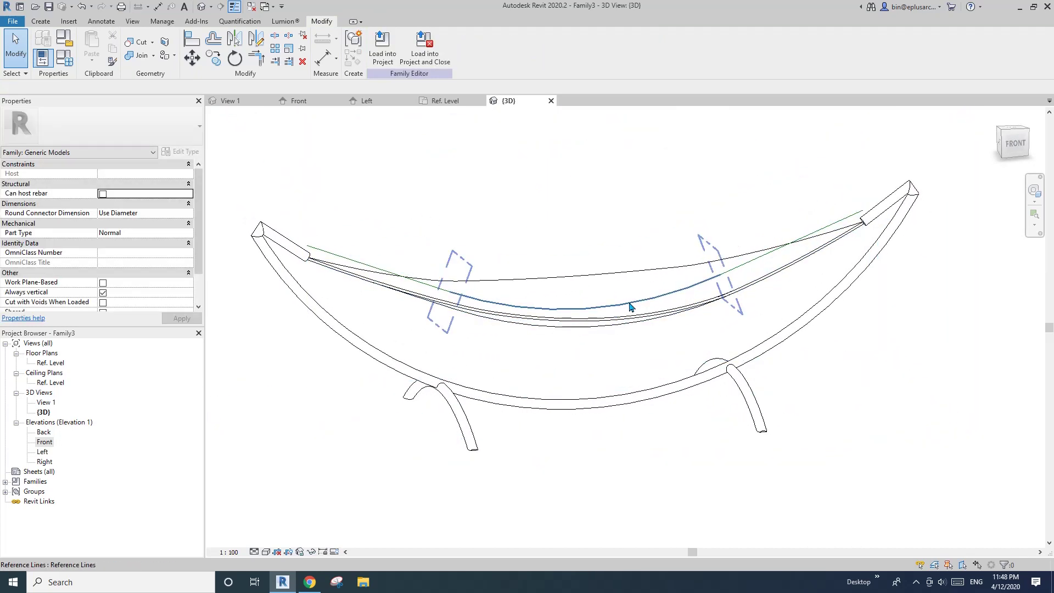
left_click(630, 306)
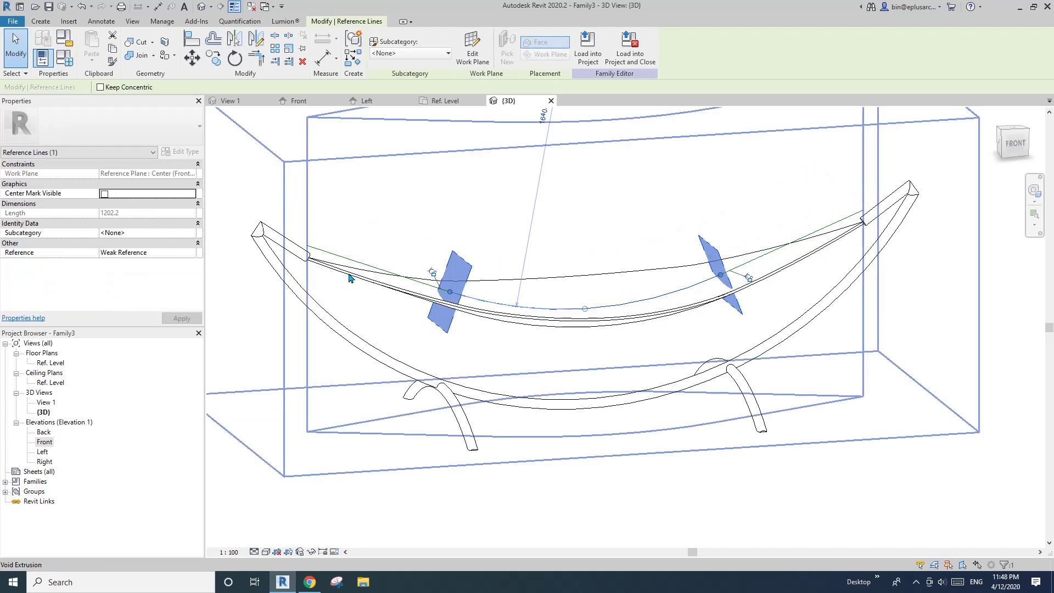
left_click_drag(585, 313, 587, 315)
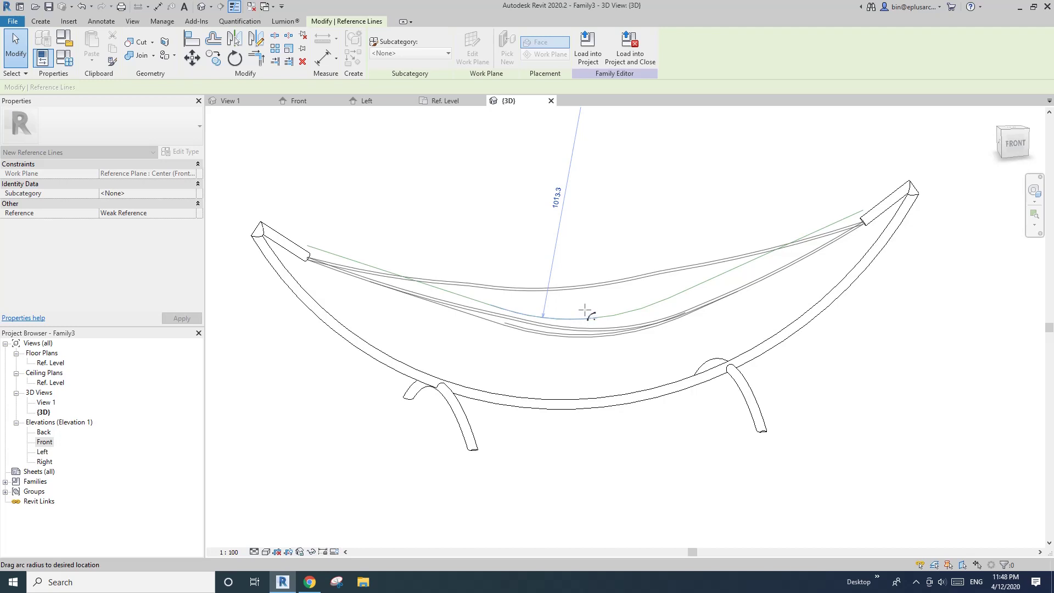
left_click_drag(585, 293, 593, 321)
scroll(584, 280, "up", 1)
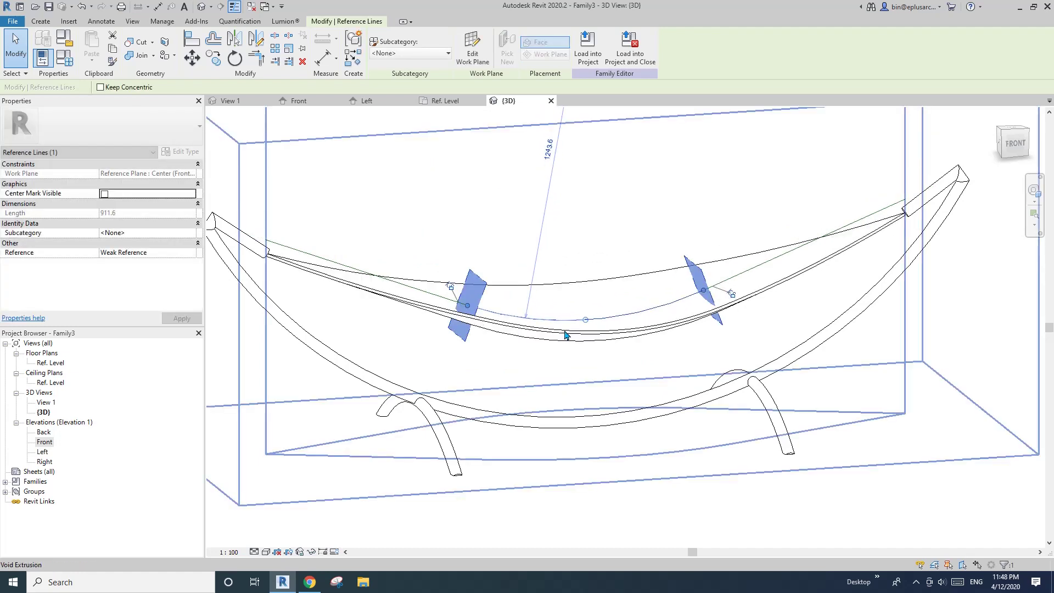
key("Escape")
Open the profile sketch of the hammock fabric sweep for editing and view it from the left side
middle_click_drag(555, 348, 586, 315, "shift")
left_click(629, 319)
left_click(377, 54)
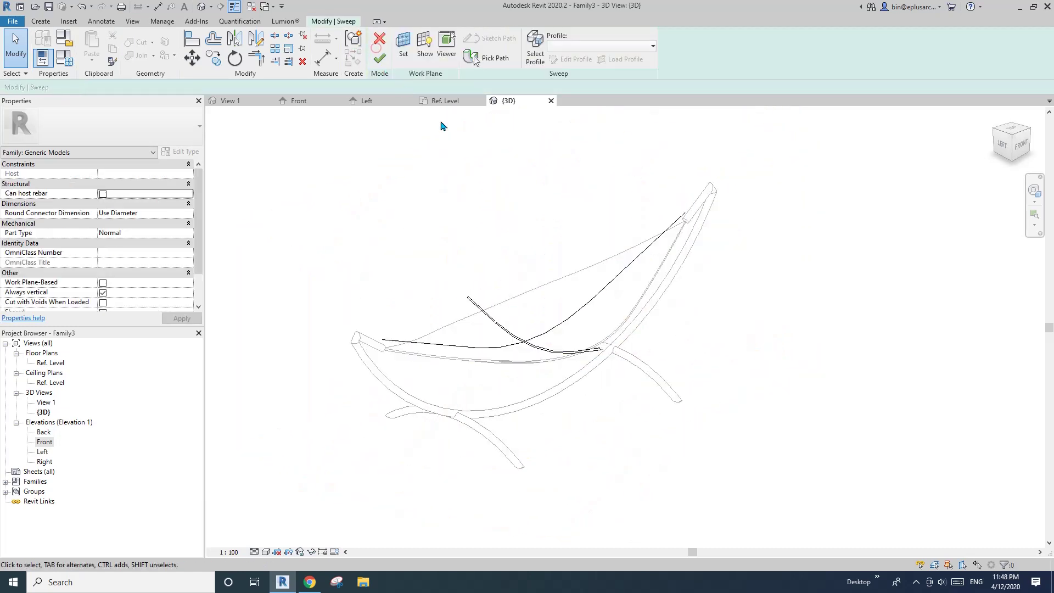
left_click(536, 55)
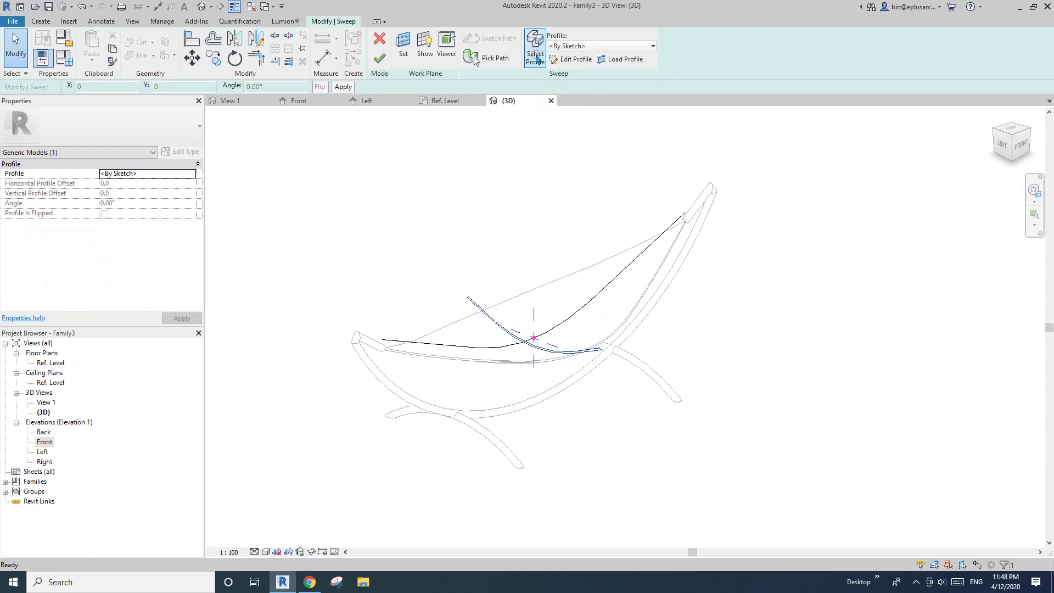
left_click(571, 60)
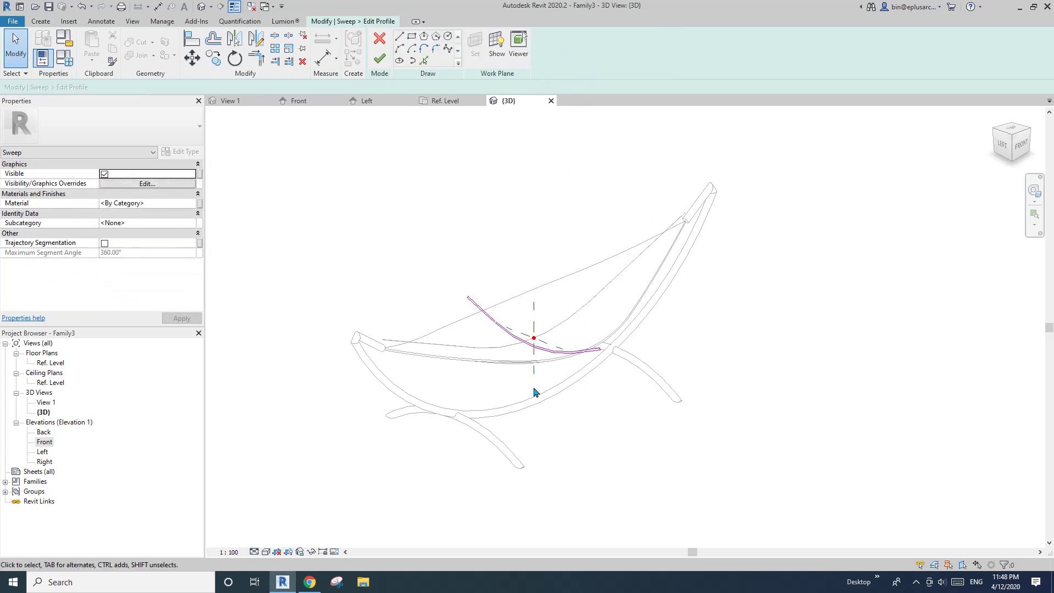
mouse_move(533, 392)
middle_mouse_down("shift")
mouse_move(664, 299)
mouse_move(556, 360)
mouse_move(483, 346)
mouse_move(613, 353)
mouse_move(593, 334)
mouse_move(567, 345)
middle_mouse_up("shift")
Delete the old hammock profile's lines, using the Left elevation, keeping only the sloped lower line at the right end
scroll(624, 305, "up", 1)
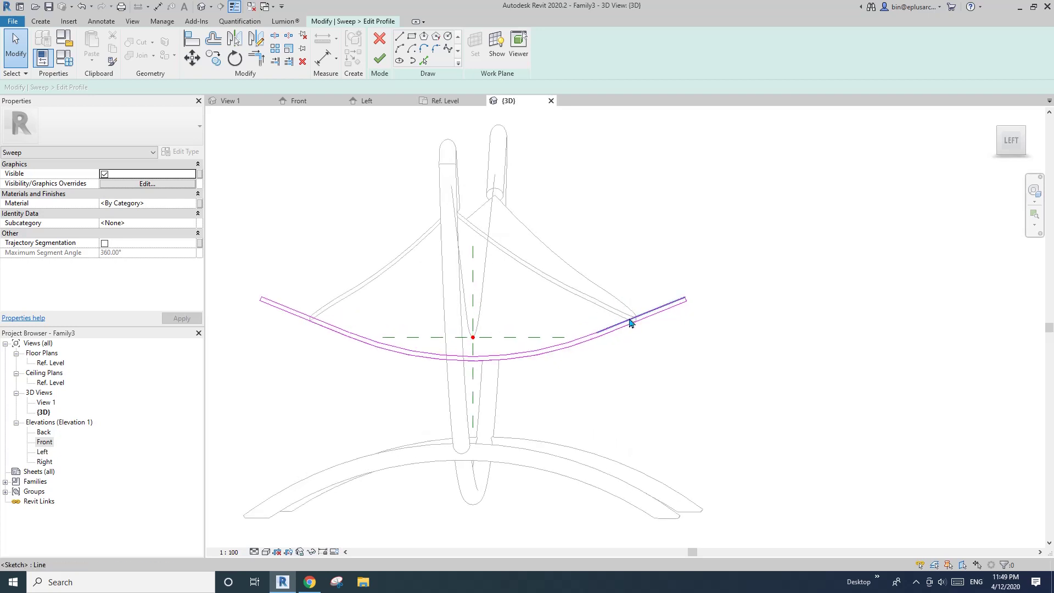
left_click(630, 323)
key("Escape")
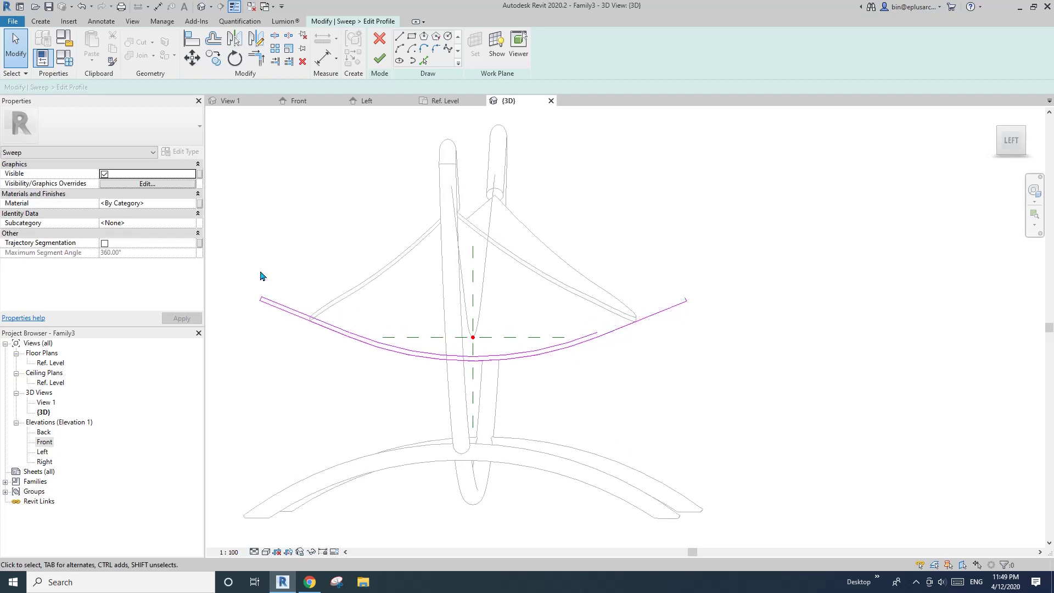
left_click_drag(245, 262, 381, 389)
double_click(42, 450)
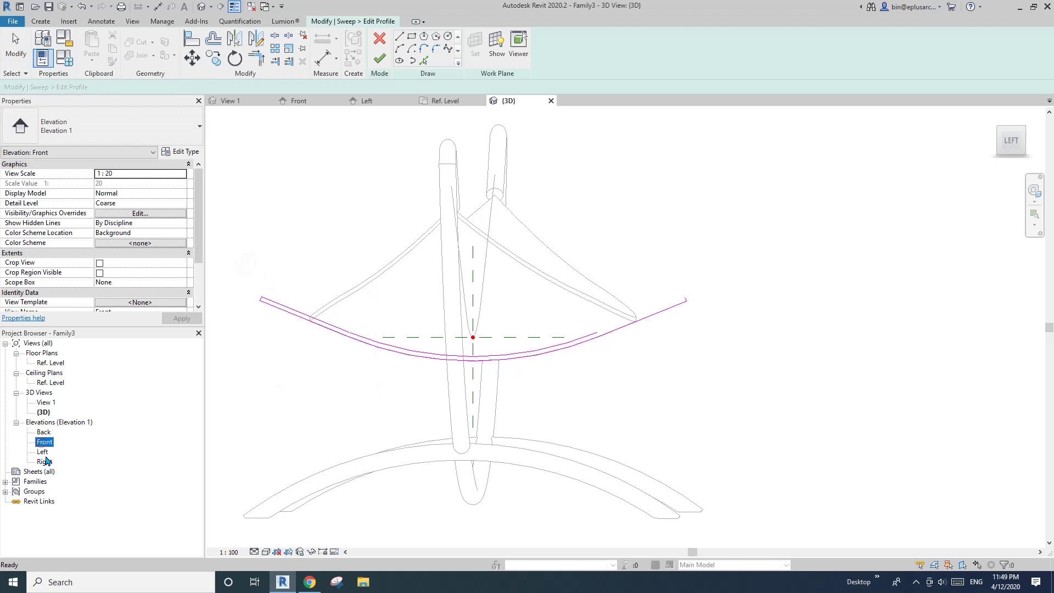
left_click_drag(283, 209, 565, 331)
key("Delete")
left_click_drag(594, 228, 648, 291)
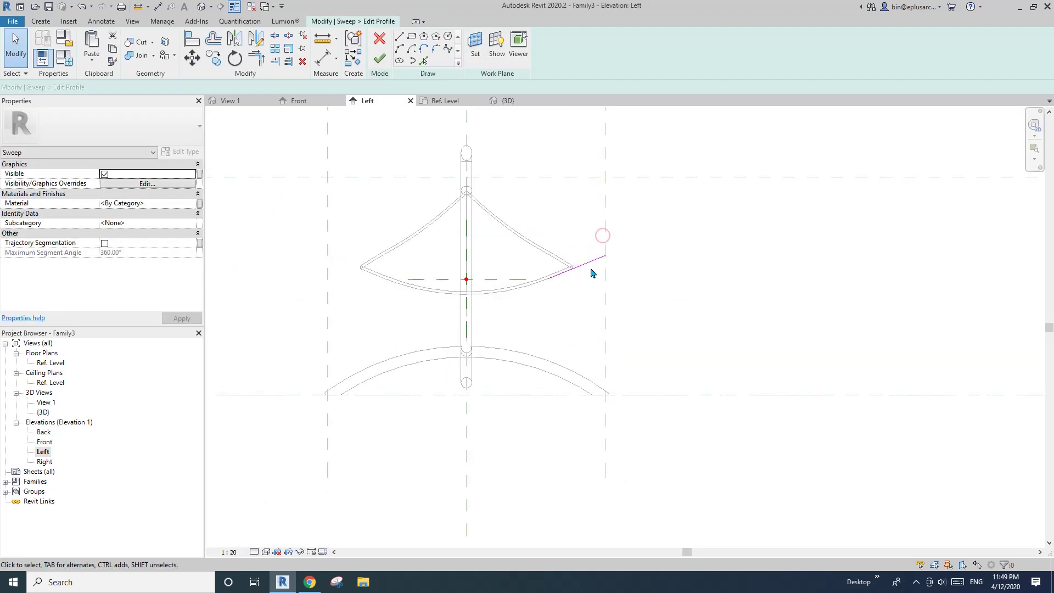
Extend the inner end of the remaining sloped profile line to a length of about 370 mm at about 24°
left_click(592, 272)
scroll(569, 274, "up", 3)
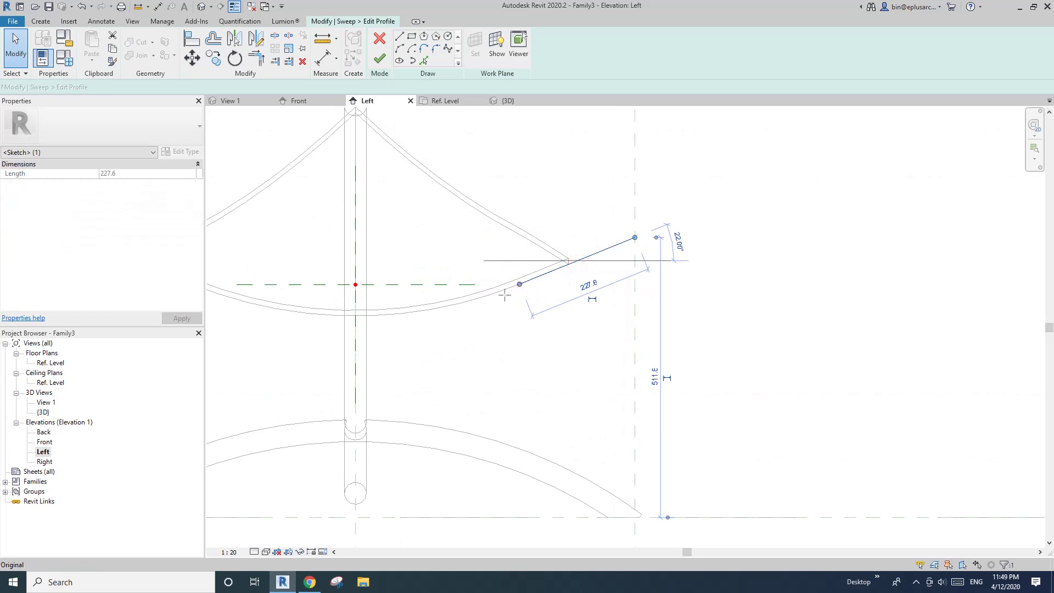
left_click_drag(519, 284, 449, 319)
scroll(561, 298, "down", 2)
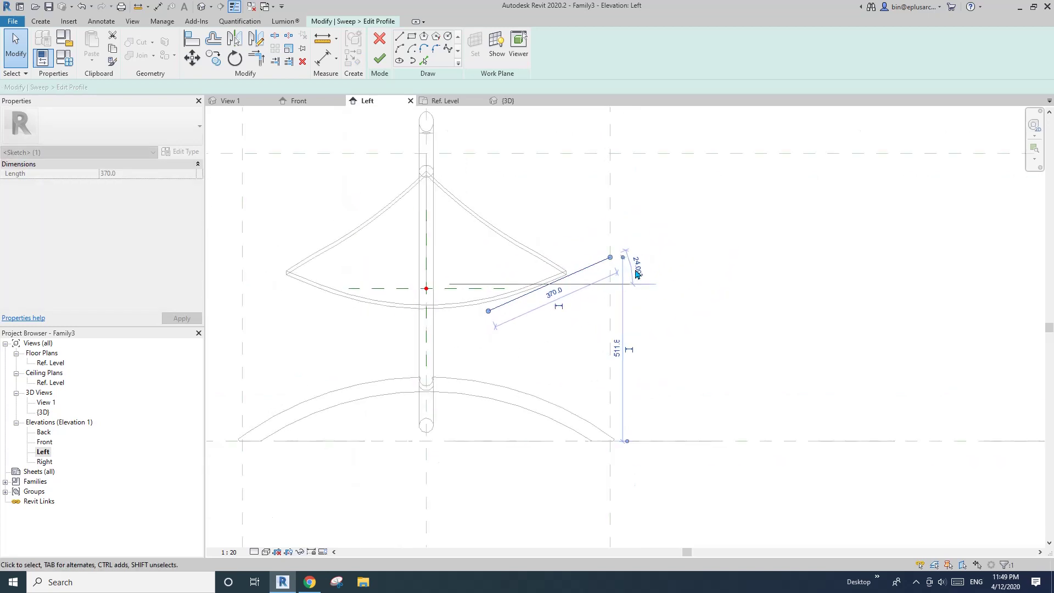
Mirror the sloped profile line about the vertical centre reference plane to create its counterpart on the opposite side
middle_click_drag(573, 297, 593, 297)
key("m")
key("m")
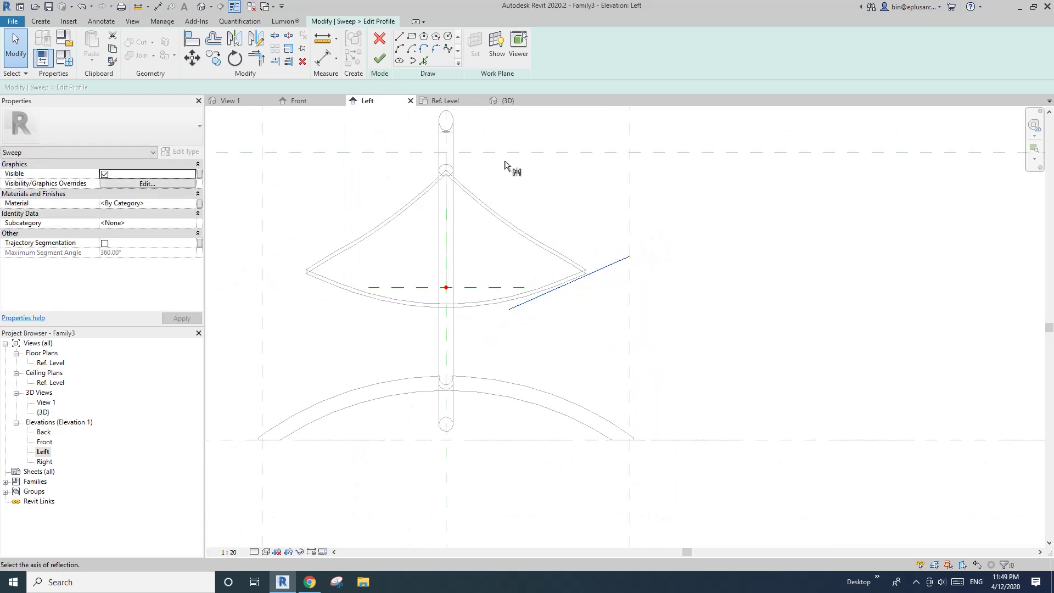
left_click(446, 125)
Join the inner ends of the two sloped profile lines with a fillet arc that sags just below the existing hammock curve
key("f")
key("l")
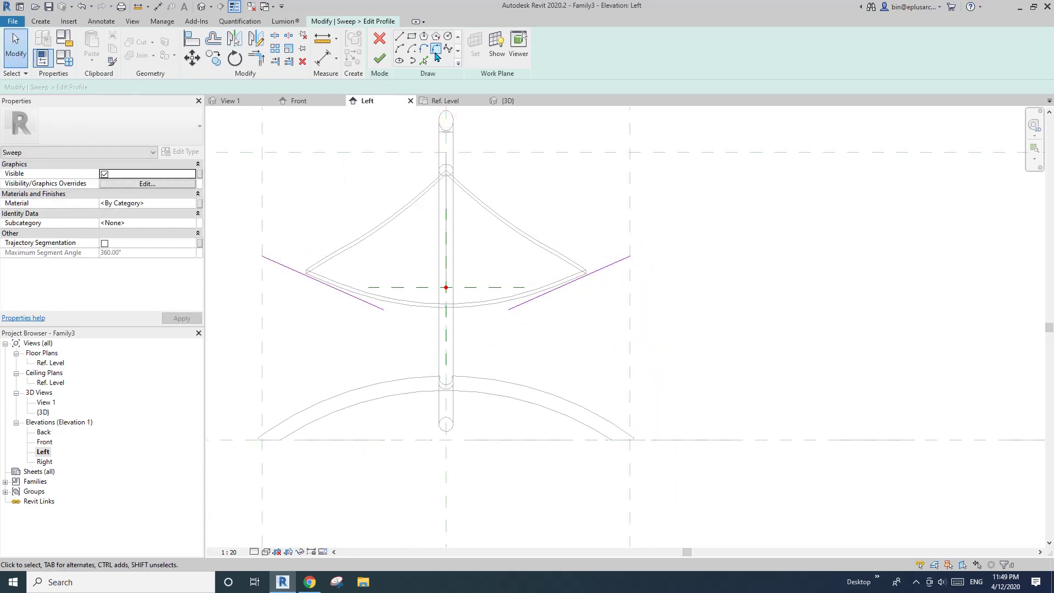
left_click(589, 272)
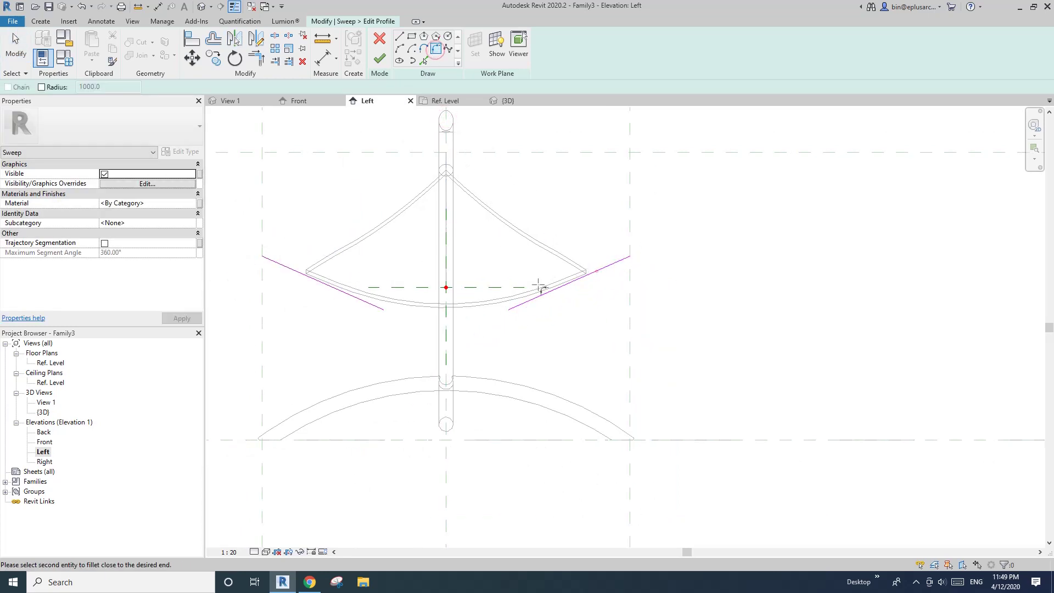
left_click(428, 317)
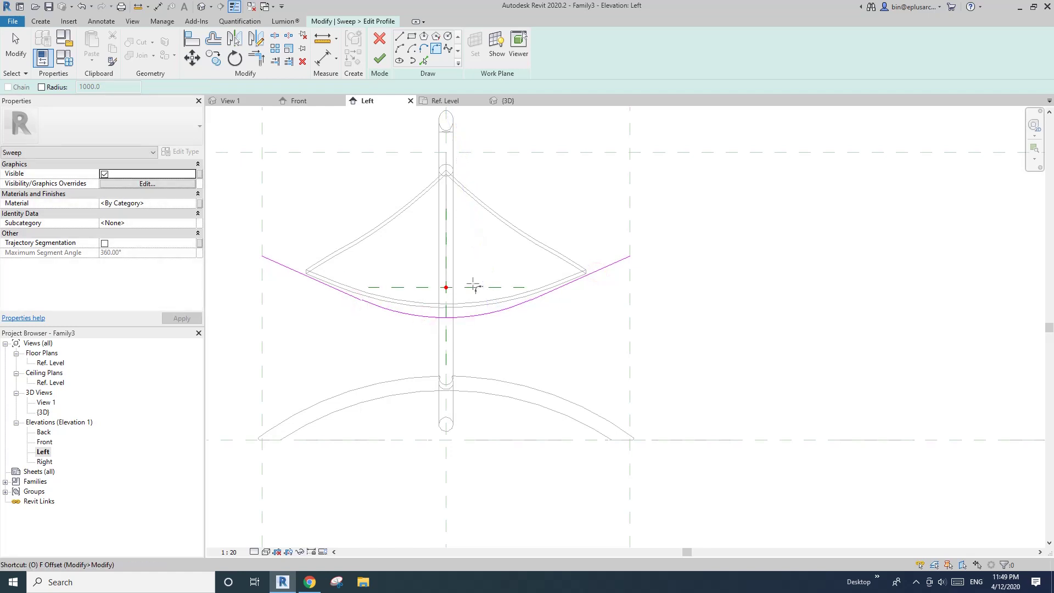
Offset the whole profile curve slightly upward and close both ends with short lines to form a thin fabric profile
left_click(617, 260)
left_click(399, 36)
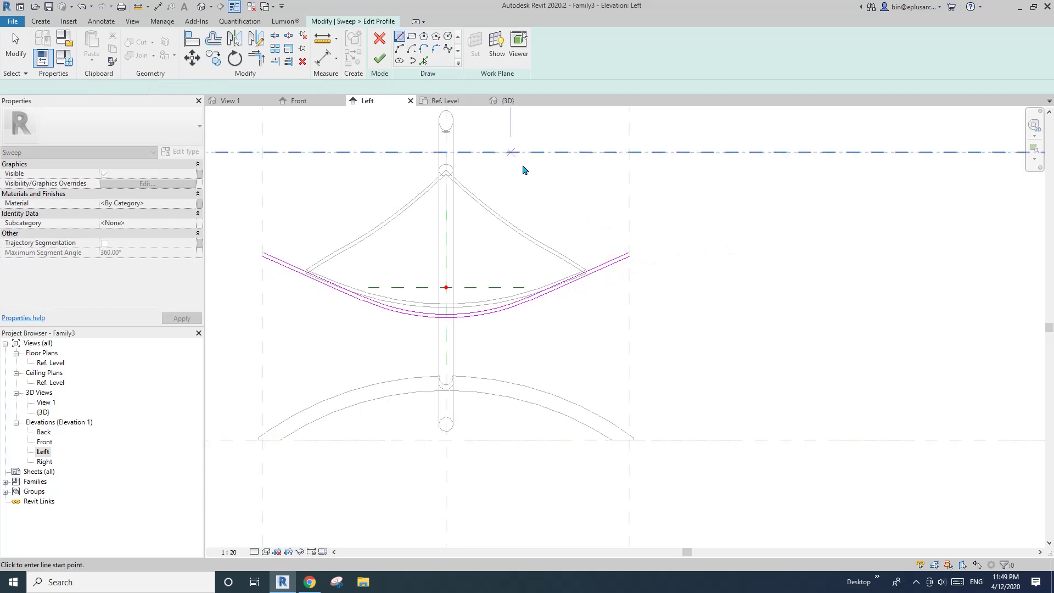
left_click(628, 252)
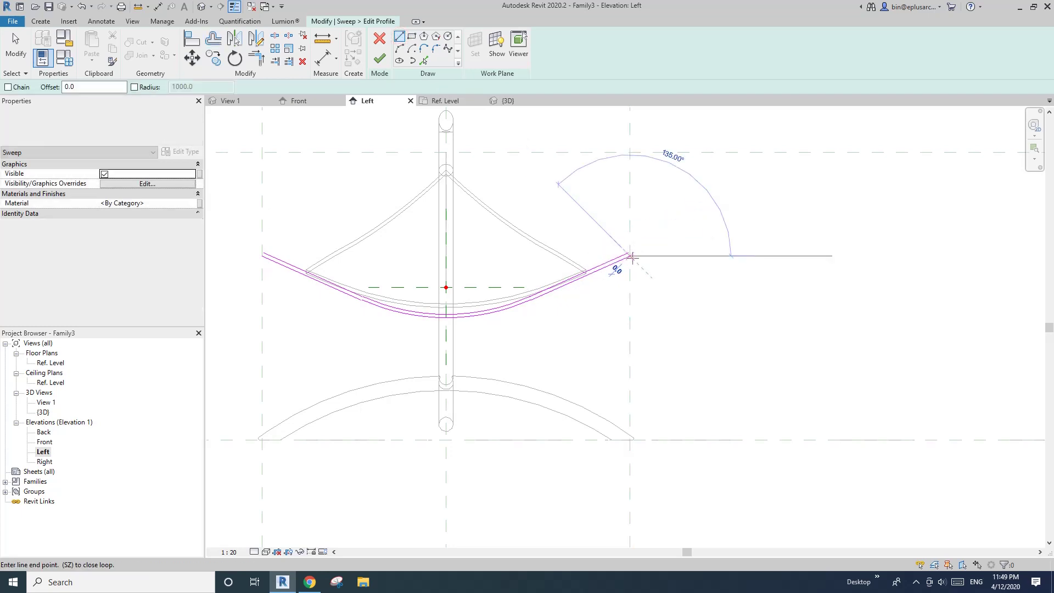
key("Escape")
left_click(264, 252)
key("Escape")
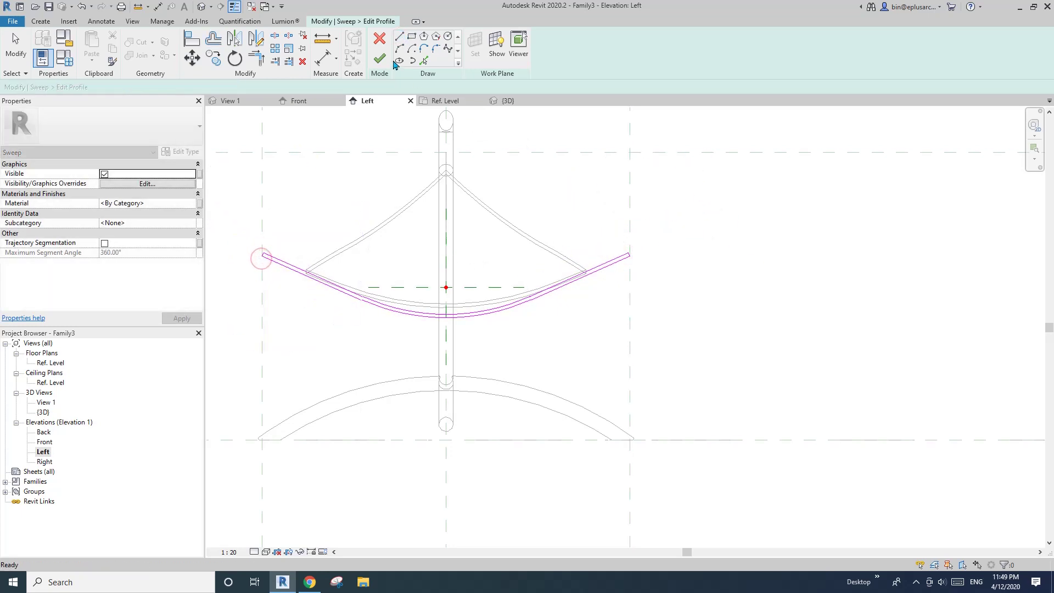
Finish the profile sketch and the sweep edit, and show the reshaped hammock in the default 3D view
left_click(380, 58)
left_click(386, 66)
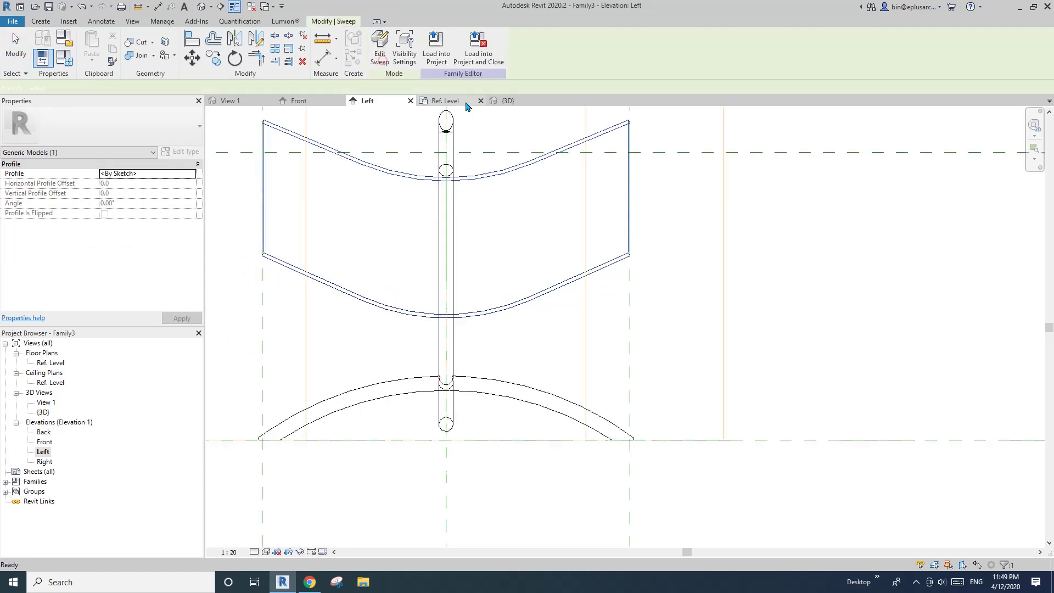
left_click(576, 259)
scroll(701, 270, "down", 2)
middle_click_drag(700, 270, 599, 356)
middle_click(599, 356)
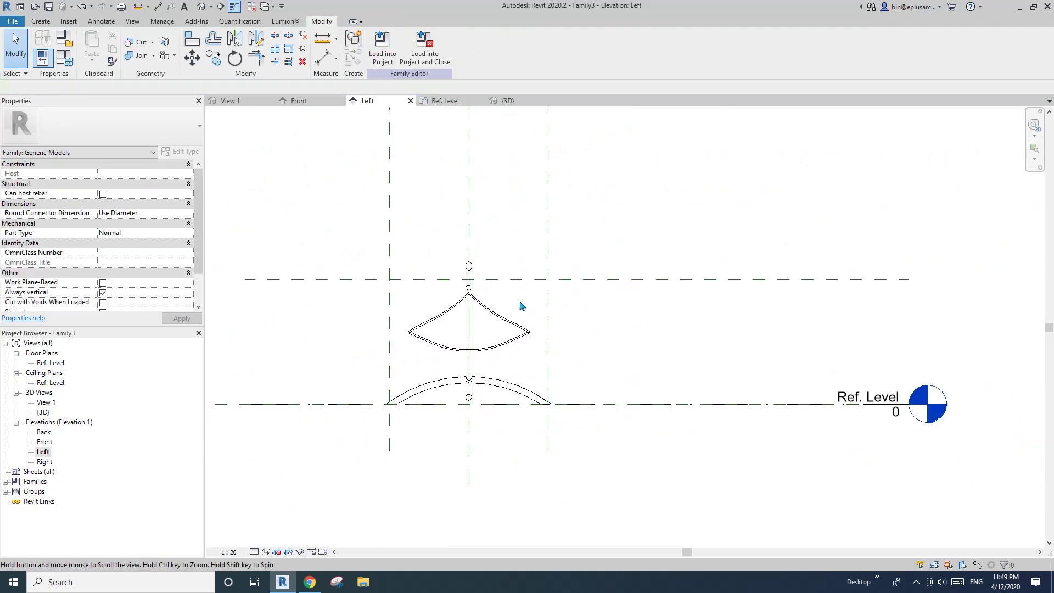
left_click(205, 8)
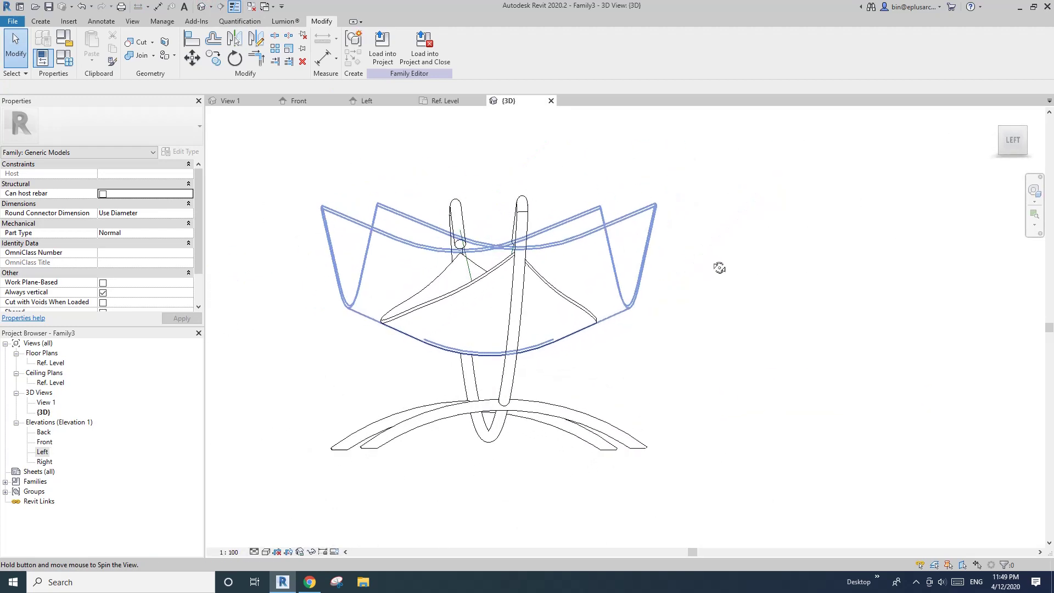